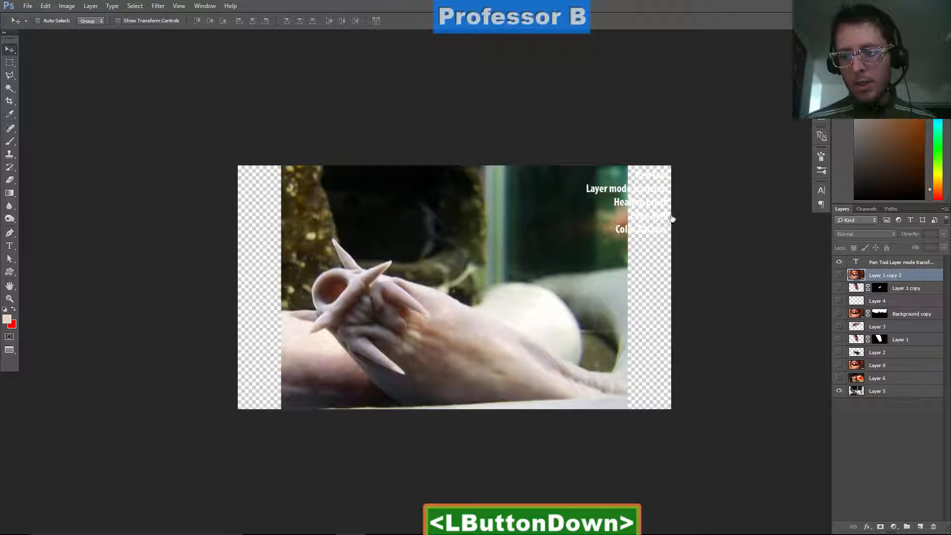
# - Hide the text layer and examine the source images on Layer 6 and Layer 5 at different zoom levels
pyautogui.click(839, 262)
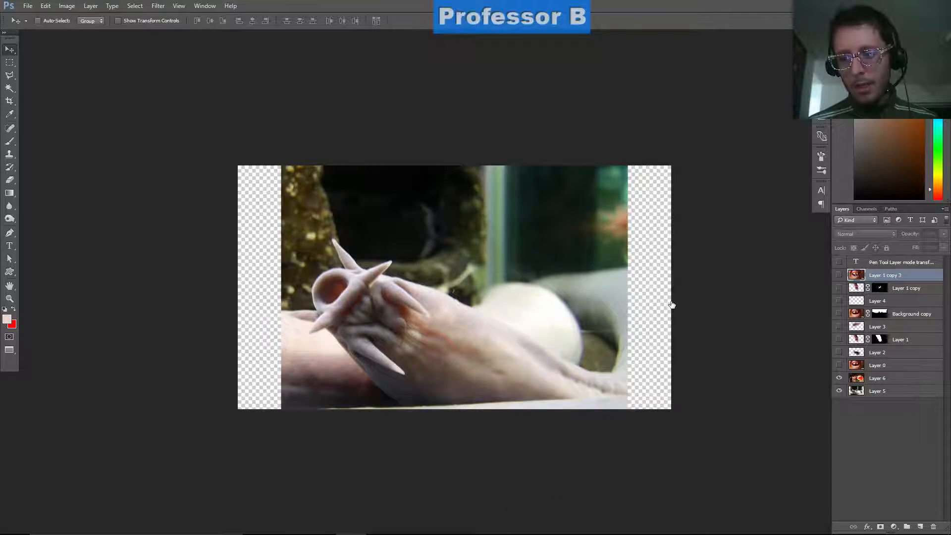
pyautogui.moveTo(389, 352); pyautogui.dragTo(303, 280)
pyautogui.moveTo(256, 245); pyautogui.dragTo(416, 245)
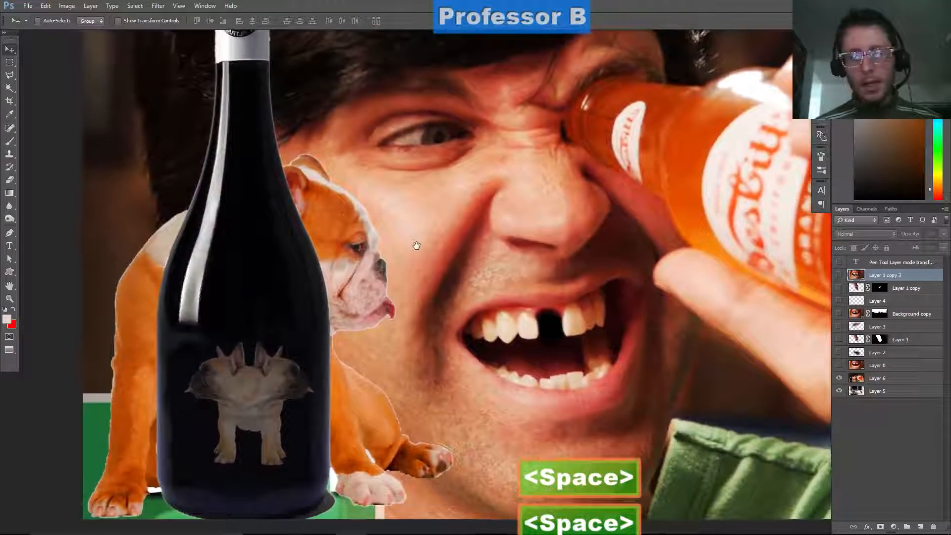
pyautogui.click(864, 378)
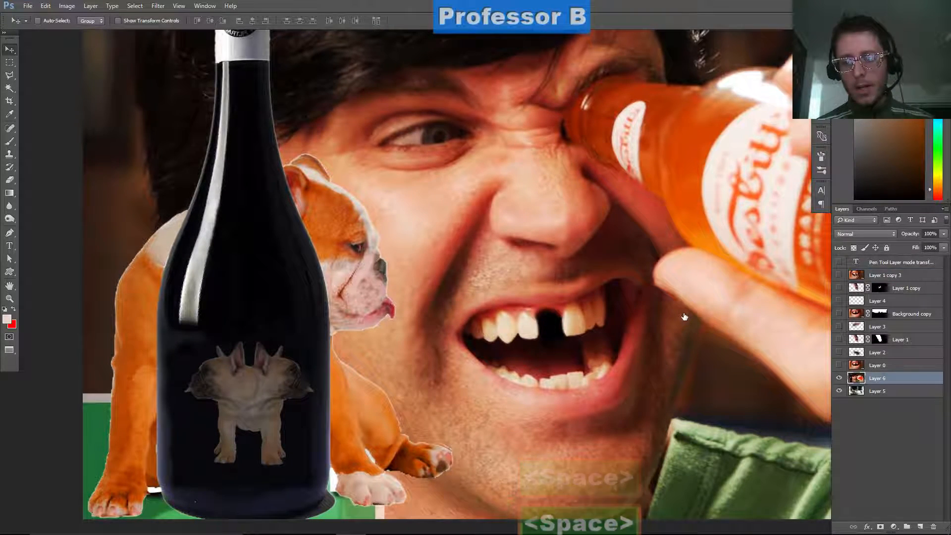
pyautogui.keyDown('shift'); pyautogui.click(869, 390); pyautogui.keyUp('shift')
pyautogui.hotkey('ctrl', '-')
pyautogui.click(839, 378)
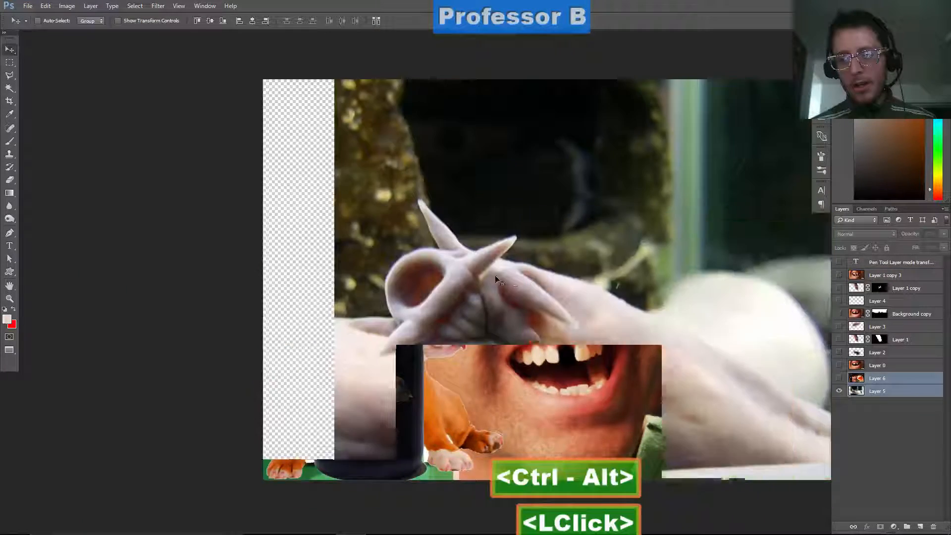
pyautogui.moveTo(523, 278); pyautogui.dragTo(366, 237)
pyautogui.hotkey('ctrl', '-')
pyautogui.scroll(-2, 374, 240)
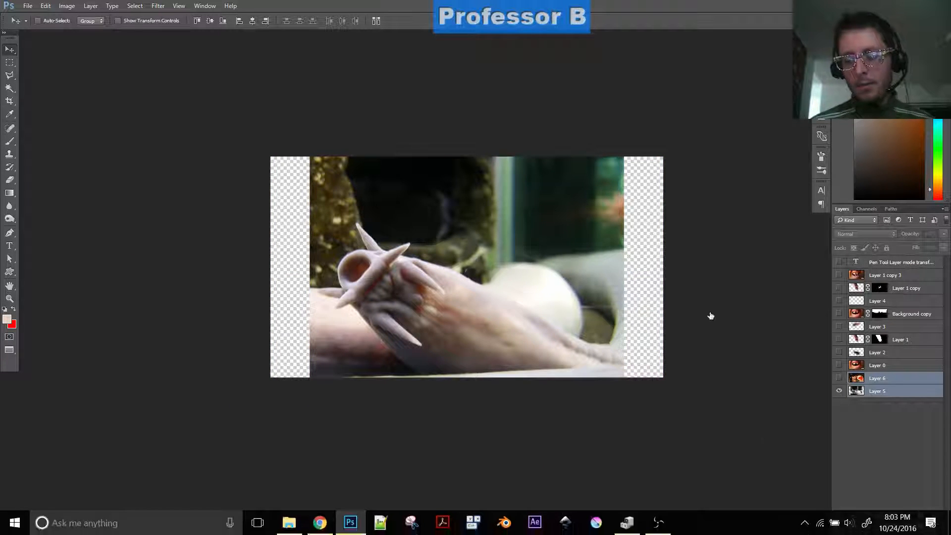
# - Duplicate Layer 6 on its own
pyautogui.click(879, 378)
pyautogui.click(896, 441)
pyautogui.moveTo(892, 379); pyautogui.dragTo(919, 527)
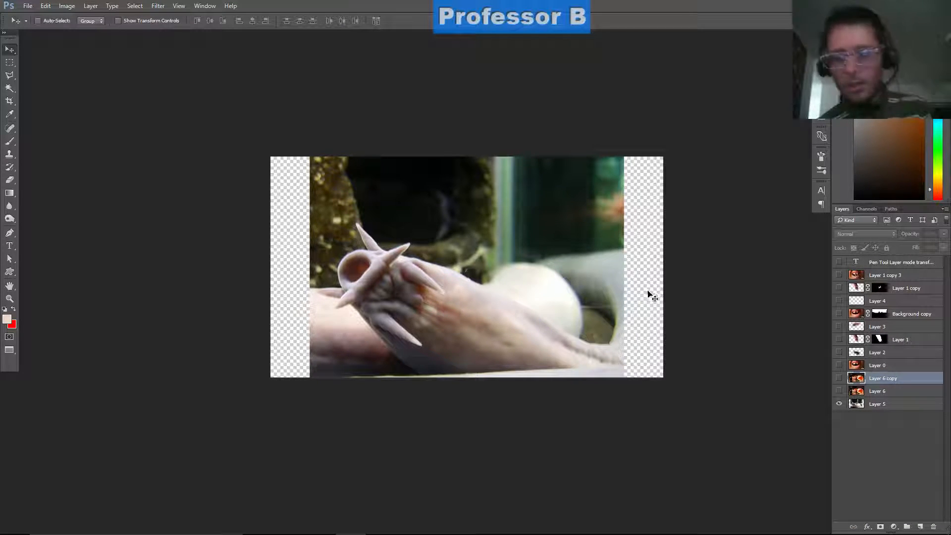
# - Show Layer 0 with the gap-toothed mouth and make it the active layer, keeping Layer 6 copy hidden
pyautogui.click(839, 378)
pyautogui.click(839, 377)
pyautogui.click(838, 366)
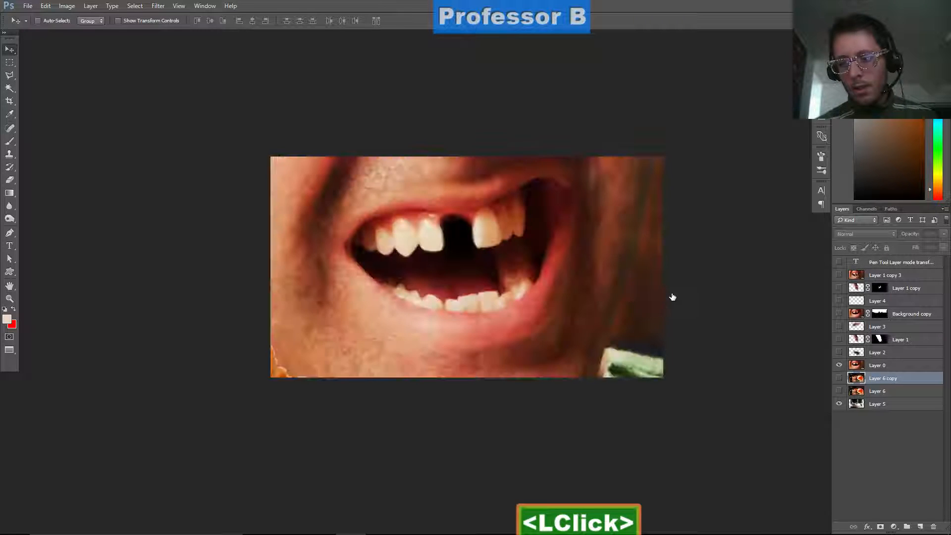
pyautogui.scroll(3, 575, 348)
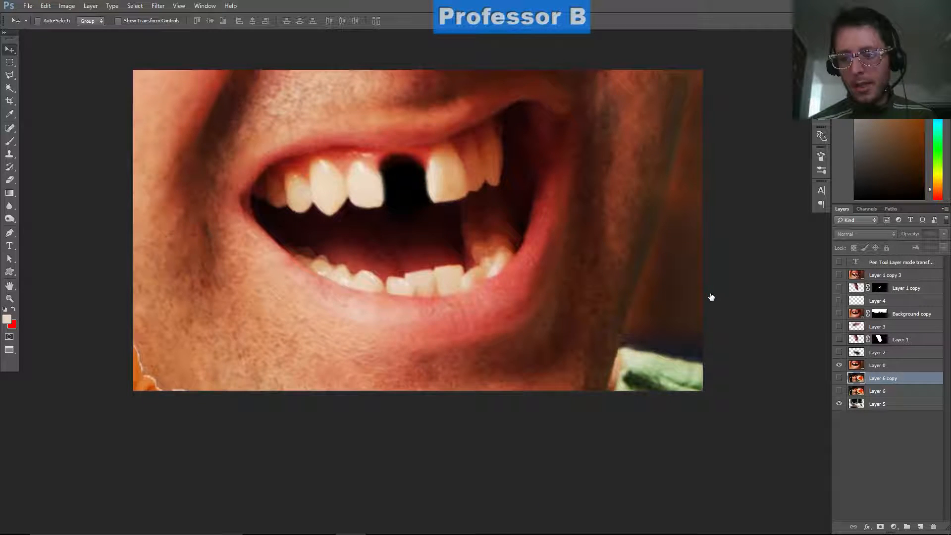
pyautogui.click(877, 365)
pyautogui.moveTo(549, 248); pyautogui.dragTo(568, 313)
pyautogui.press('ctrl')
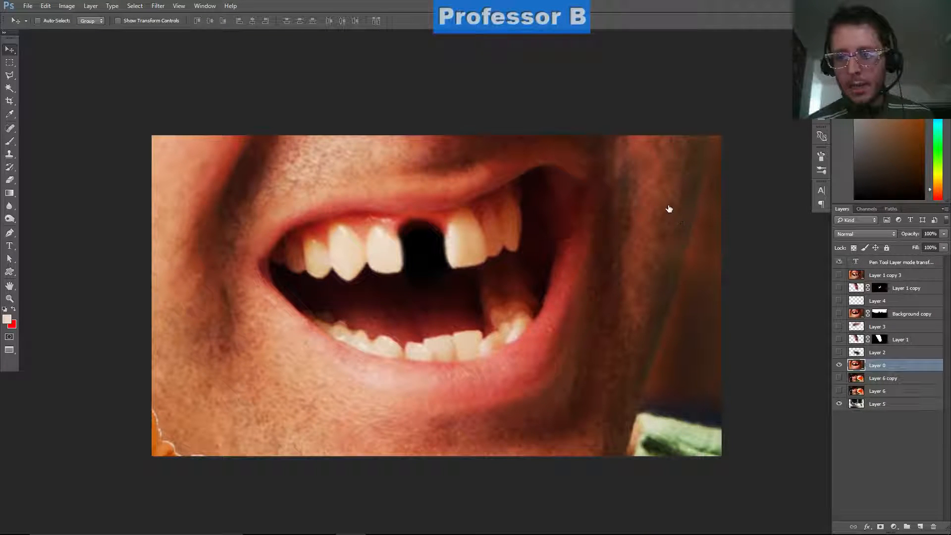
# - Show the text layer and the masked creature on Layer 1, and make Layer 1 the active layer
pyautogui.click(839, 262)
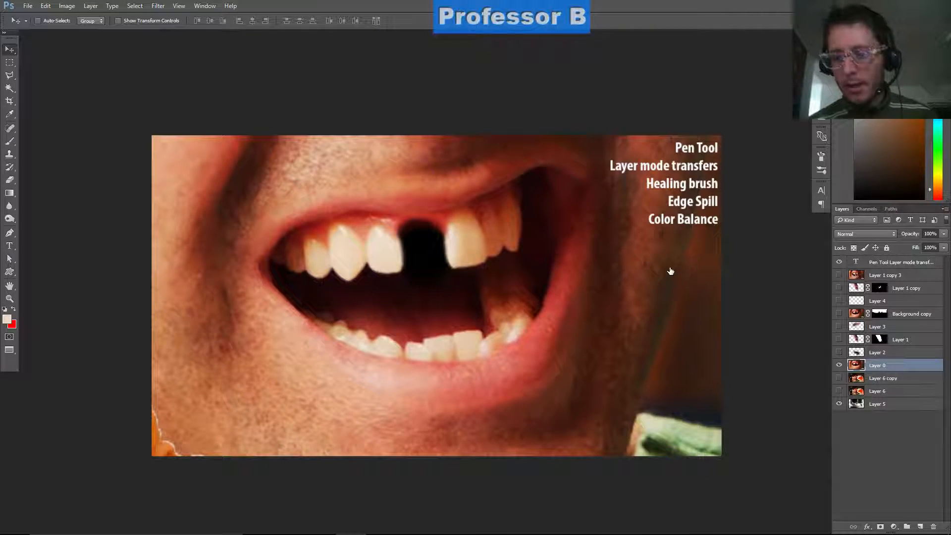
pyautogui.click(839, 339)
pyautogui.scroll(-3, 416, 346)
pyautogui.scroll(3, 416, 345)
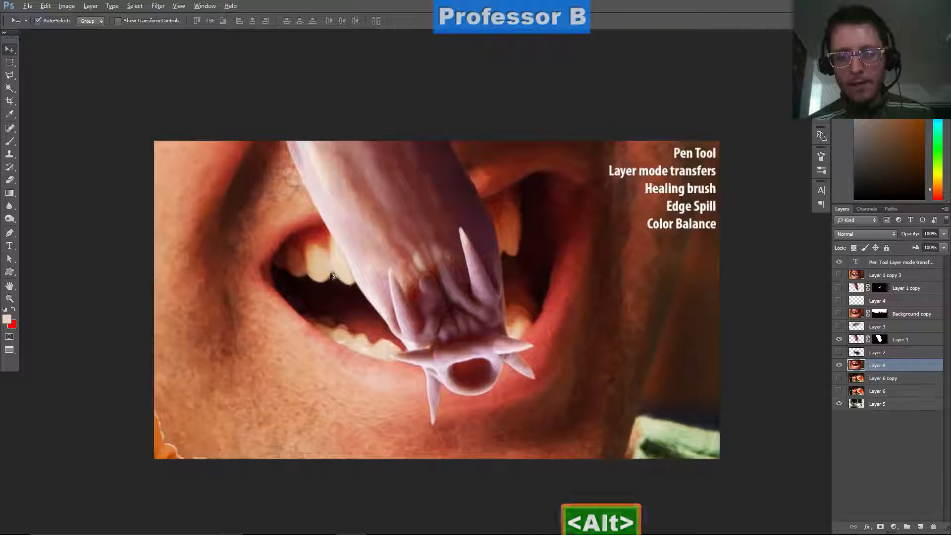
pyautogui.scroll(1, 412, 344)
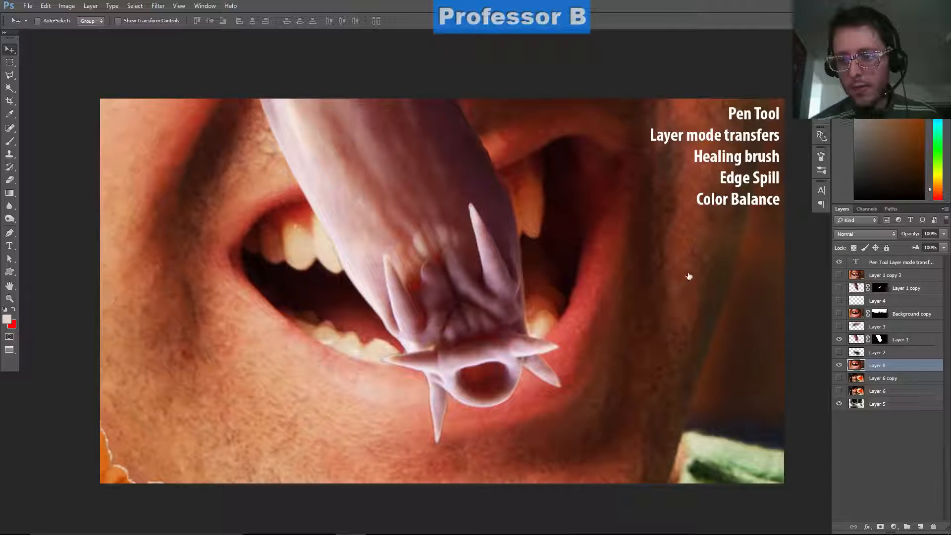
pyautogui.click(859, 340)
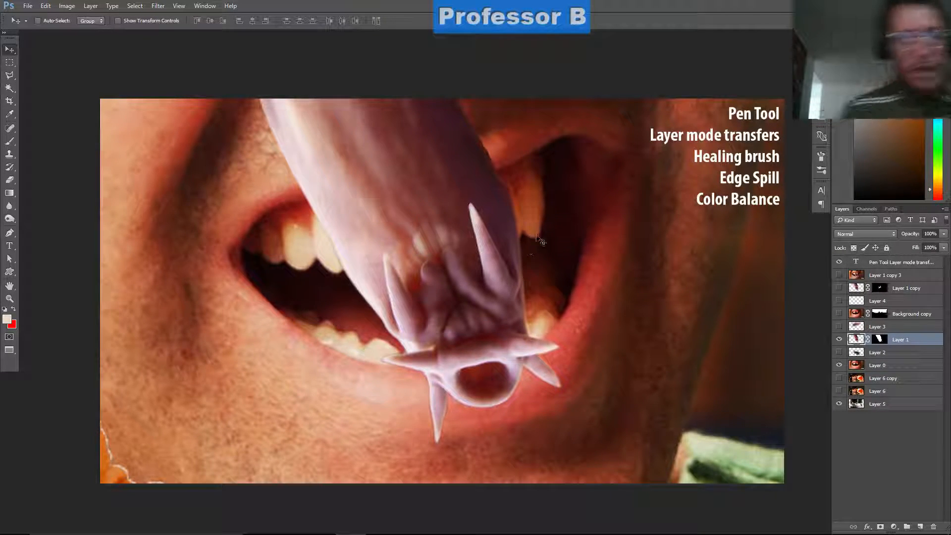
# - Hide Layer 1 and Layer 0 to view the original creature photo on Layer 5, with Layer 5 active
pyautogui.click(876, 404)
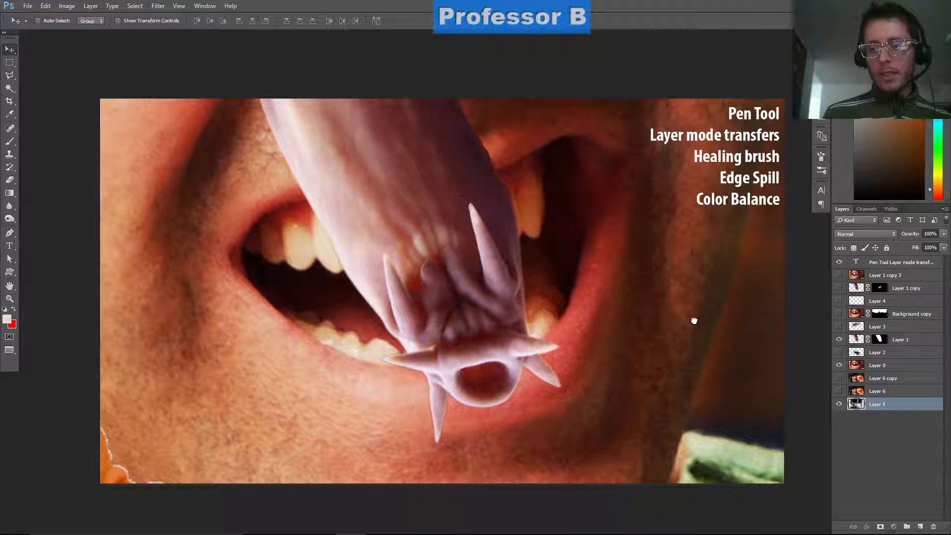
pyautogui.click(839, 365)
pyautogui.click(839, 339)
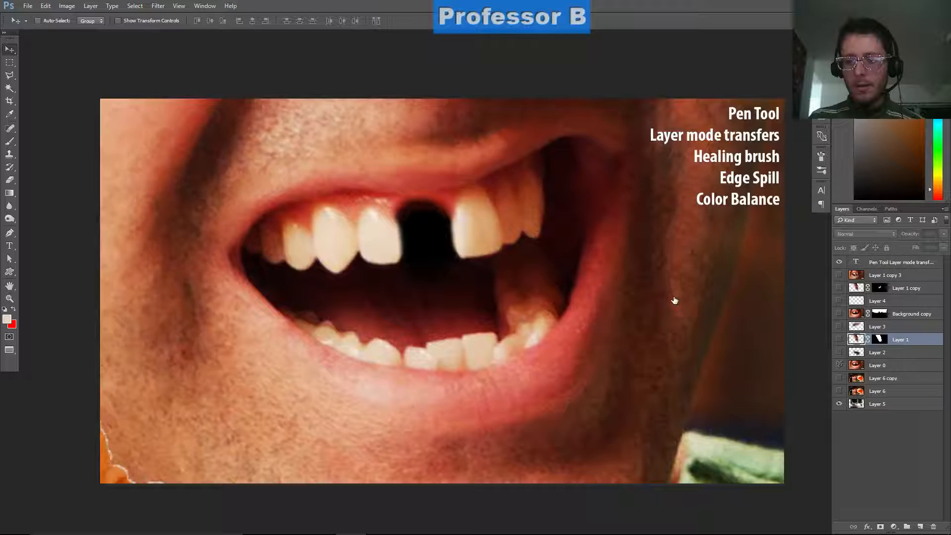
pyautogui.click(687, 322)
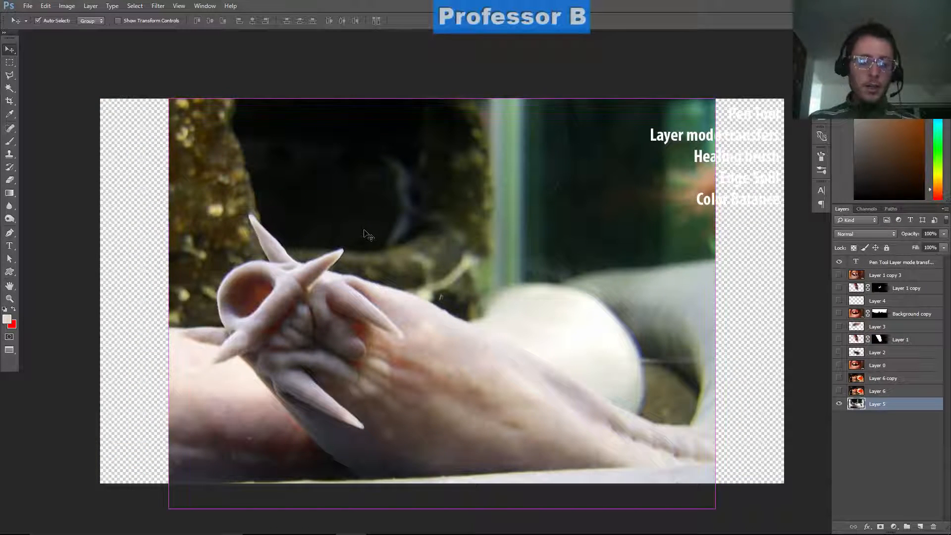
# - Try a Hue/Saturation adjustment on the Layer 5 creature photo, shifting the hue to -86 and to +150
pyautogui.hotkey('ctrl', 'u')
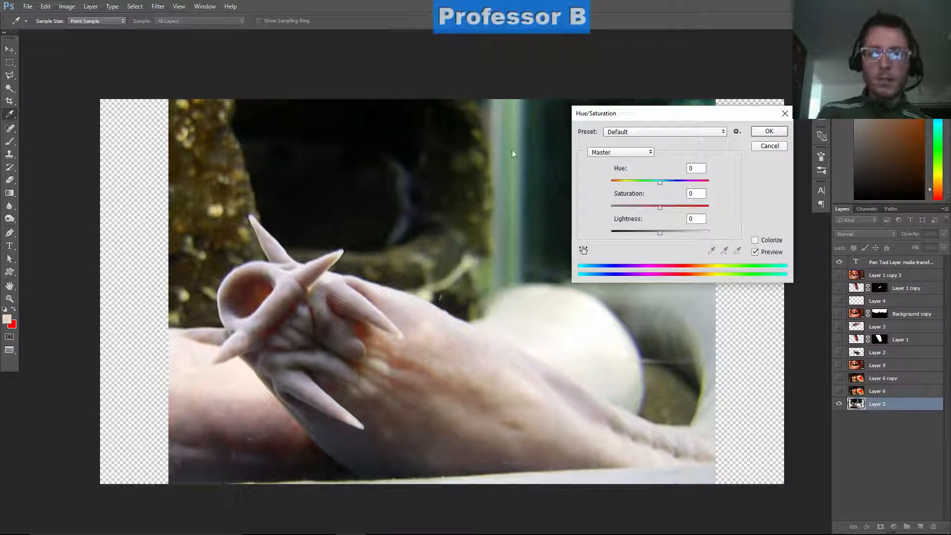
pyautogui.moveTo(524, 145); pyautogui.dragTo(490, 193)
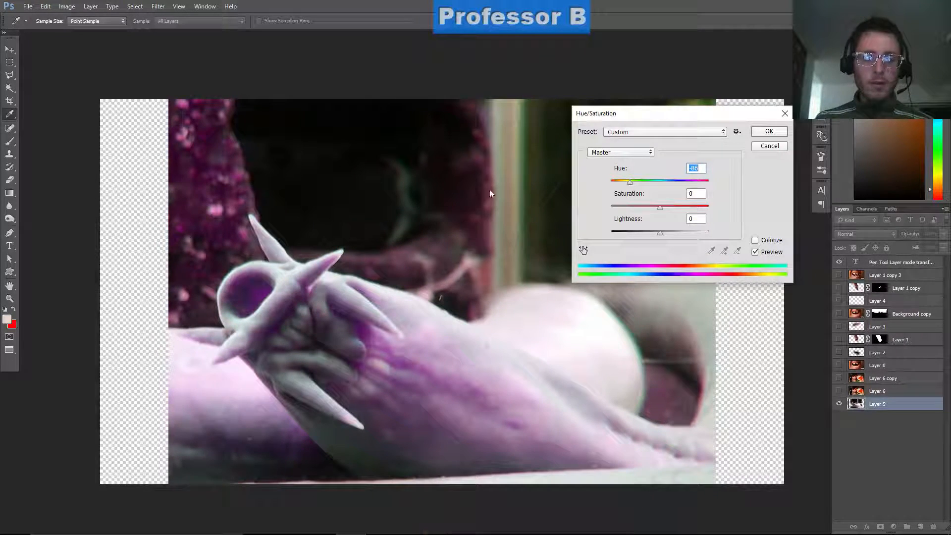
pyautogui.moveTo(506, 145); pyautogui.dragTo(563, 150)
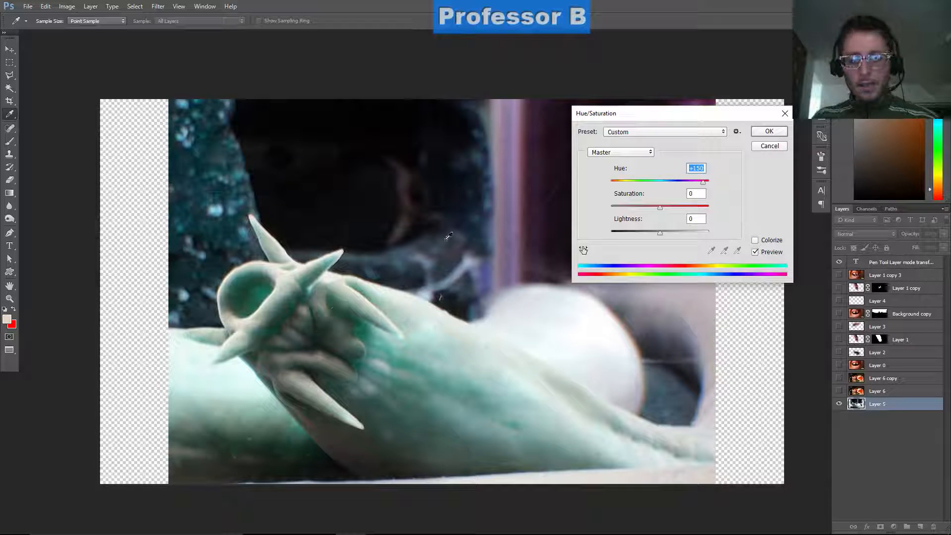
pyautogui.press('Escape')
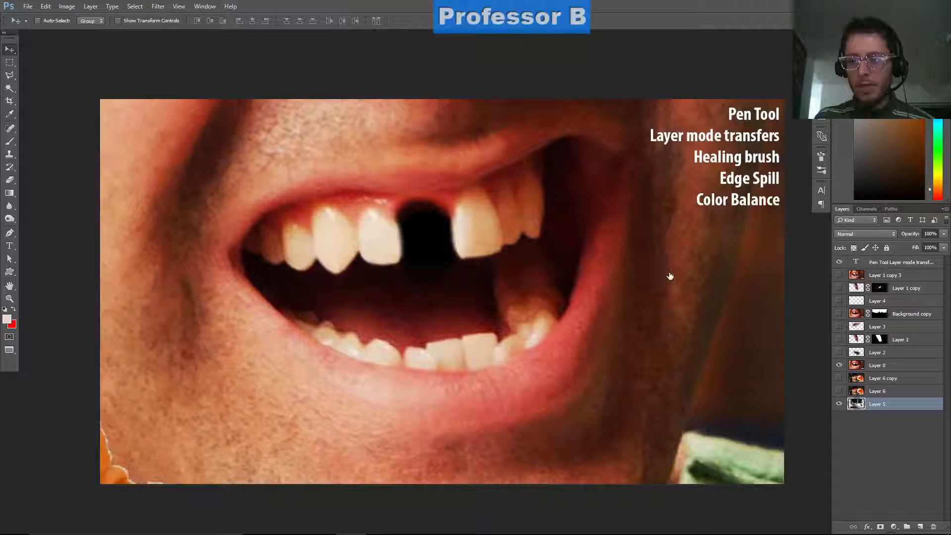
pyautogui.click(839, 340)
pyautogui.click(859, 341)
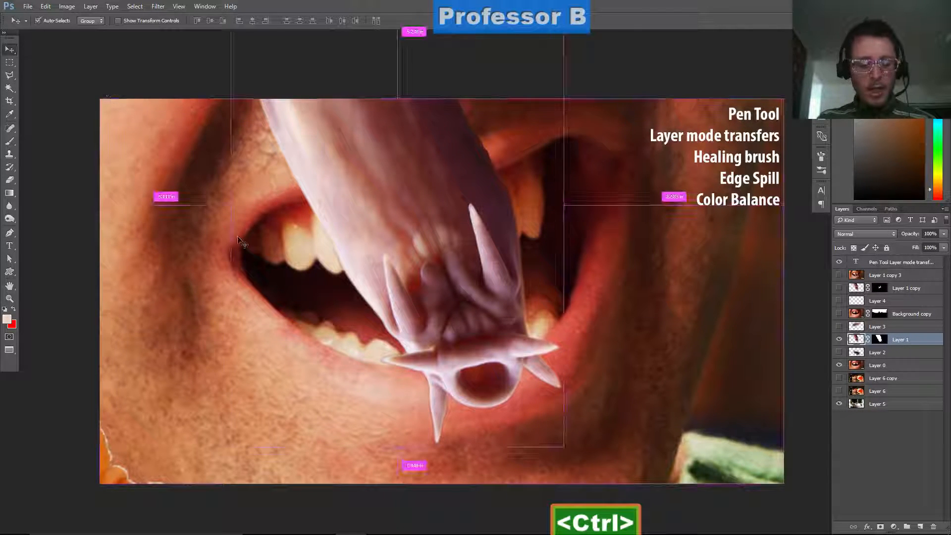
pyautogui.hotkey('ctrl', 'b')
pyautogui.press('Escape')
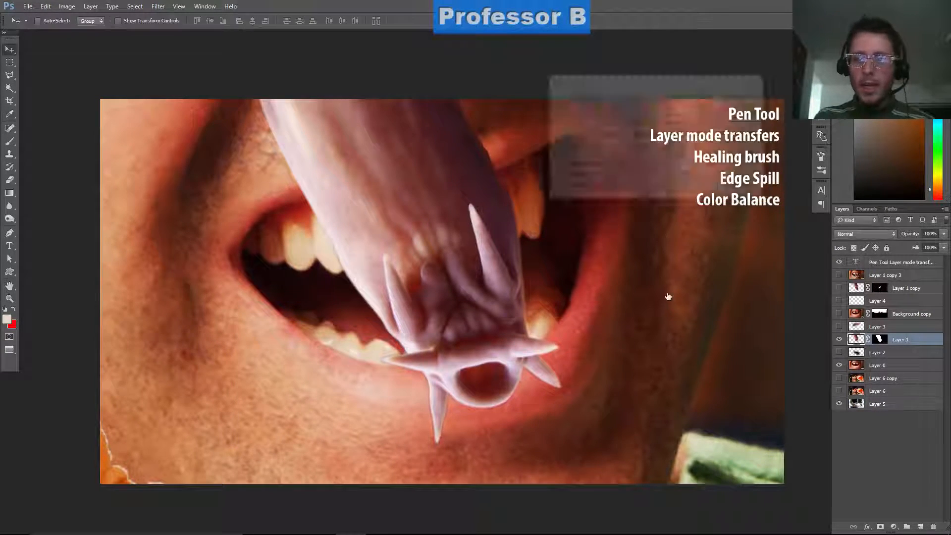
# - Try a Color Balance adjustment on Layer 5 alone, raising the midtone red level to +81 and varying the other colour levels
pyautogui.click(838, 339)
pyautogui.click(838, 365)
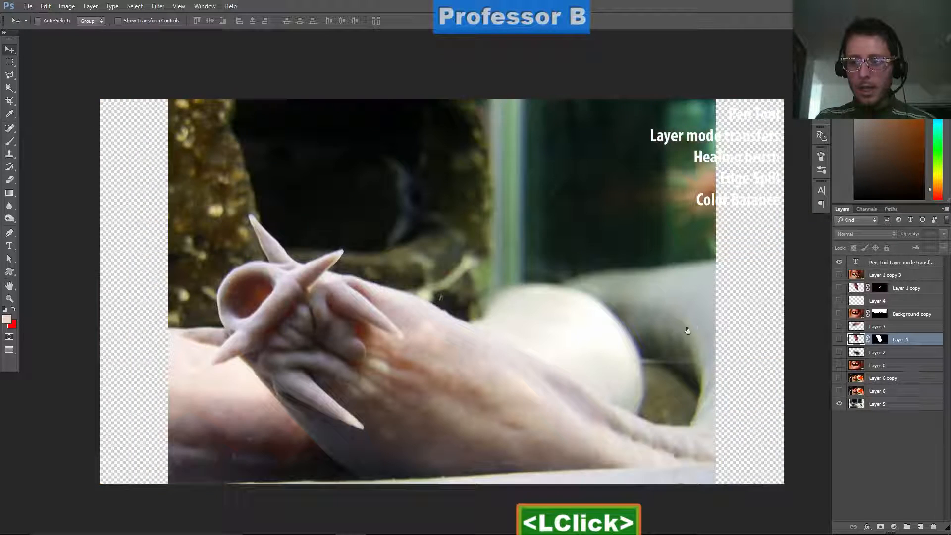
pyautogui.click(856, 403)
pyautogui.hotkey('ctrl', 'b')
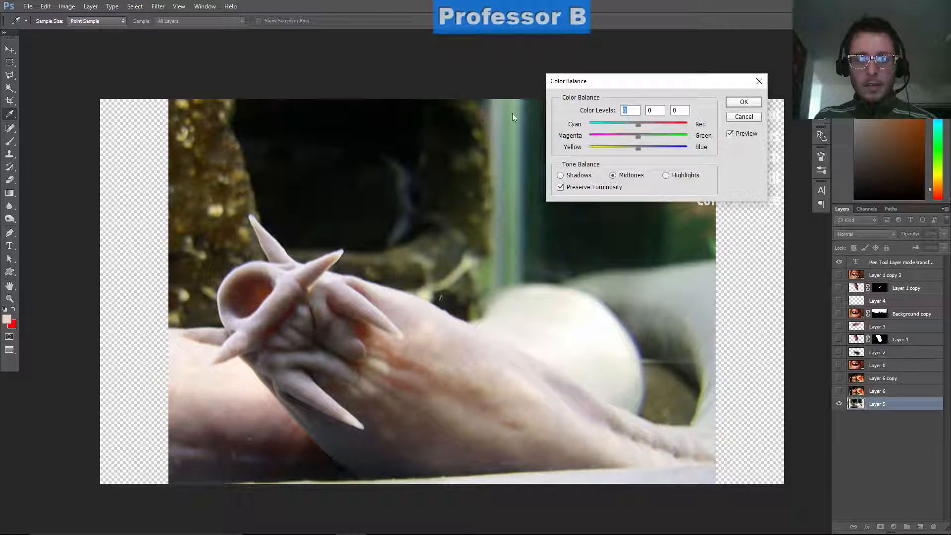
pyautogui.click(663, 124)
pyautogui.click(673, 124)
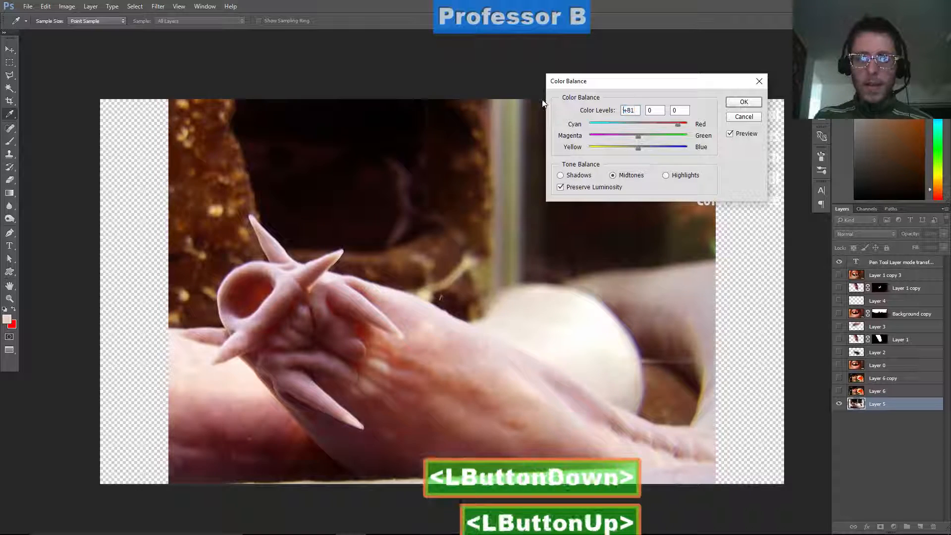
pyautogui.click(667, 125)
pyautogui.moveTo(668, 125)
pyautogui.mouseDown()
pyautogui.moveTo(619, 138)
pyautogui.moveTo(632, 137)
pyautogui.moveTo(636, 148)
pyautogui.mouseUp()
pyautogui.click(618, 148)
pyautogui.moveTo(636, 148)
pyautogui.mouseDown()
pyautogui.moveTo(619, 148)
pyautogui.moveTo(632, 149)
pyautogui.moveTo(622, 137)
pyautogui.moveTo(630, 137)
pyautogui.mouseUp()
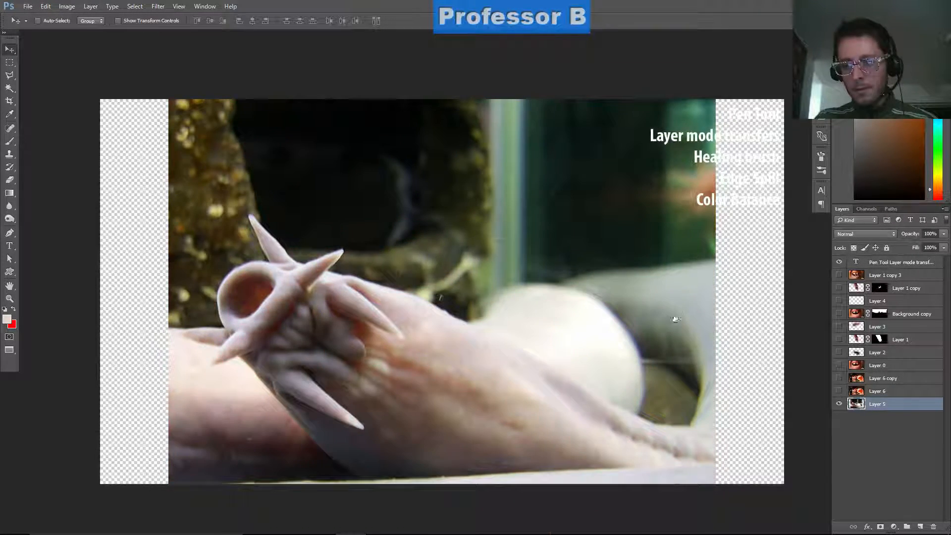
# - Hide Layer 5, show Layer 0 and Layer 1, and examine the creature composited into the mouth up close
pyautogui.click(838, 404)
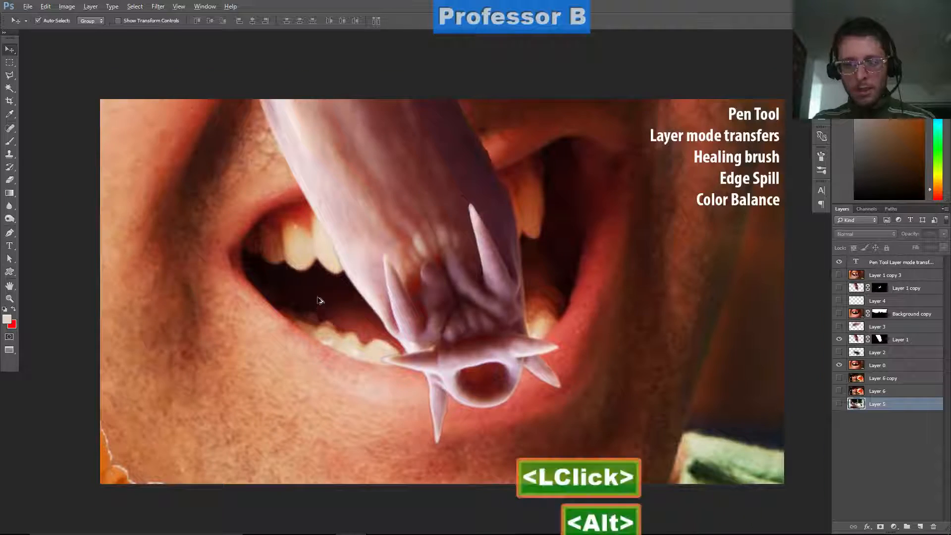
pyautogui.scroll(3, 319, 300)
pyautogui.scroll(-5, 359, 261)
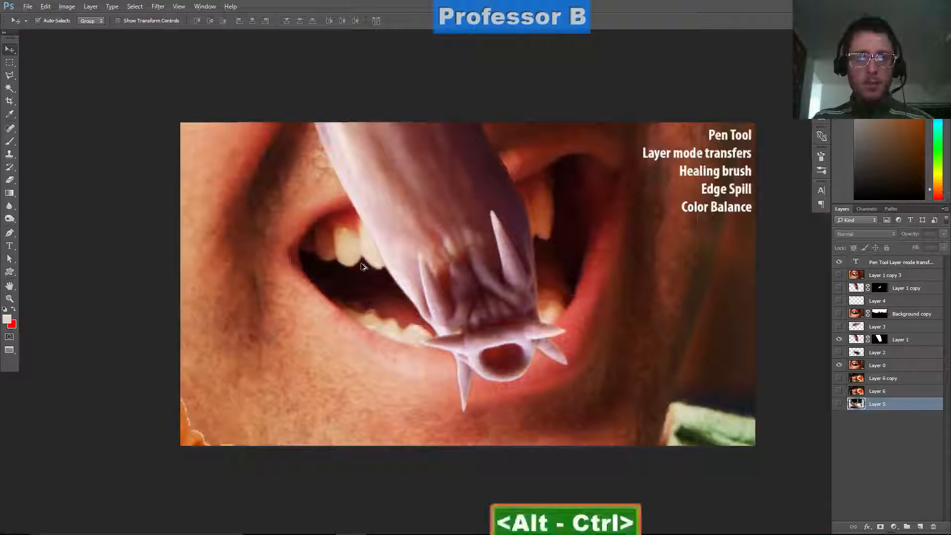
pyautogui.moveTo(396, 222); pyautogui.dragTo(412, 291)
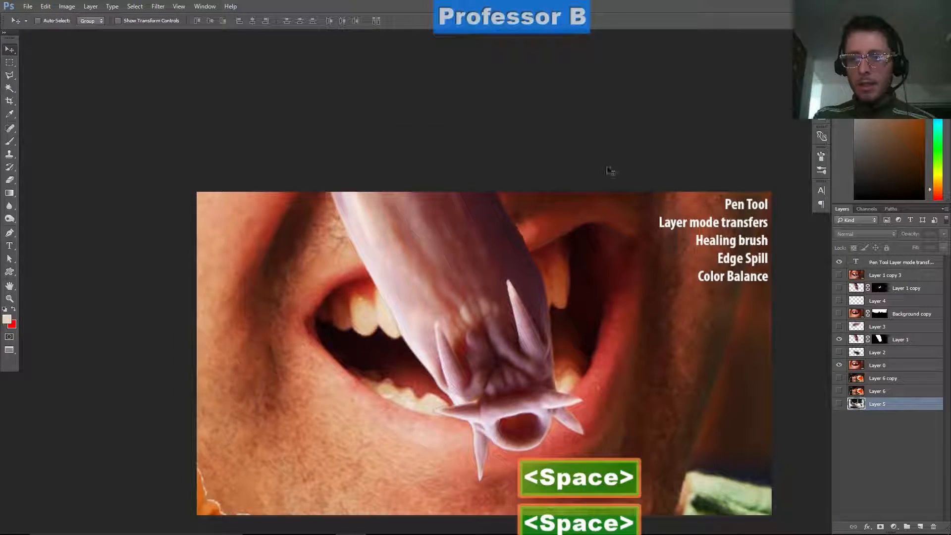
pyautogui.moveTo(596, 294); pyautogui.dragTo(688, 365)
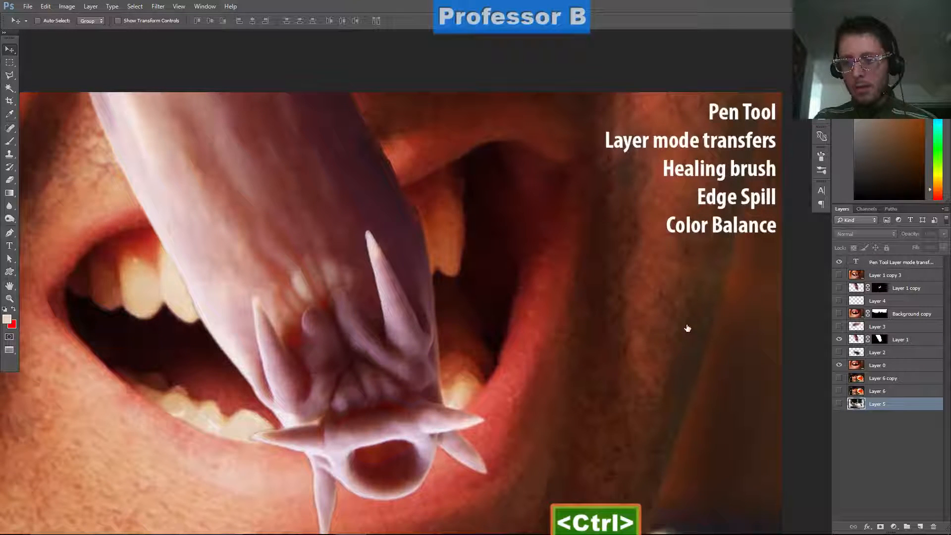
# - Duplicate Layer 5 and isolate the visible copy by hiding Layer 1 and Layer 0, with the creature's head in close view
pyautogui.click(838, 340)
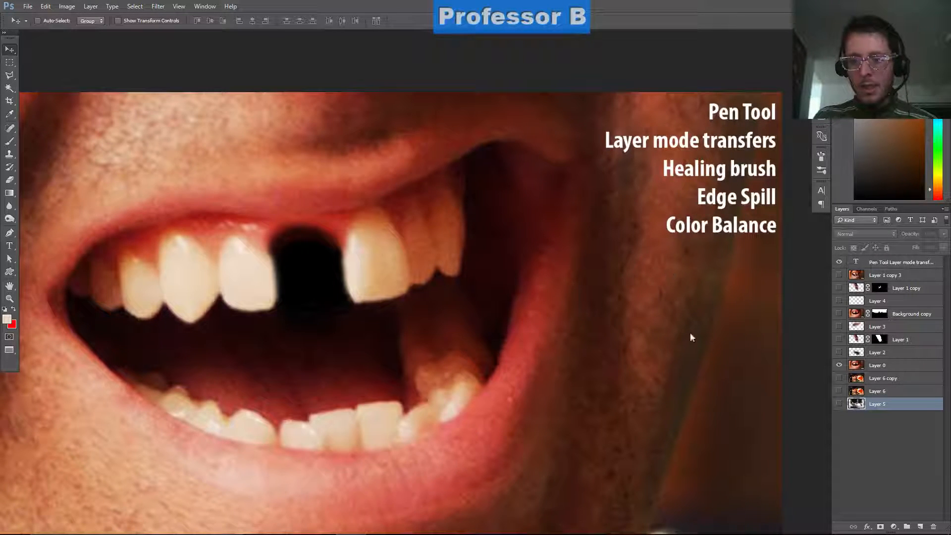
pyautogui.moveTo(863, 405); pyautogui.dragTo(920, 526)
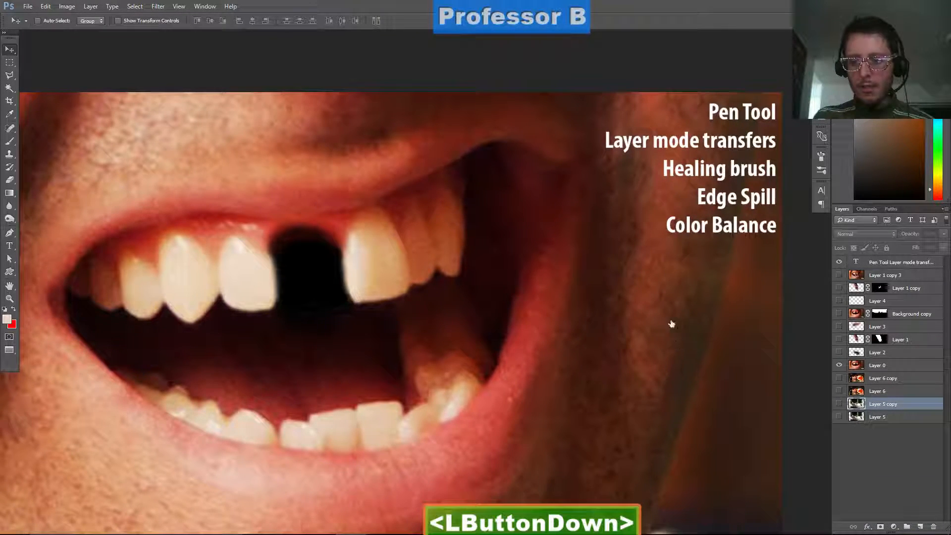
pyautogui.keyDown('ctrl'); pyautogui.click(340, 304); pyautogui.keyUp('ctrl')
pyautogui.moveTo(340, 303); pyautogui.dragTo(365, 318)
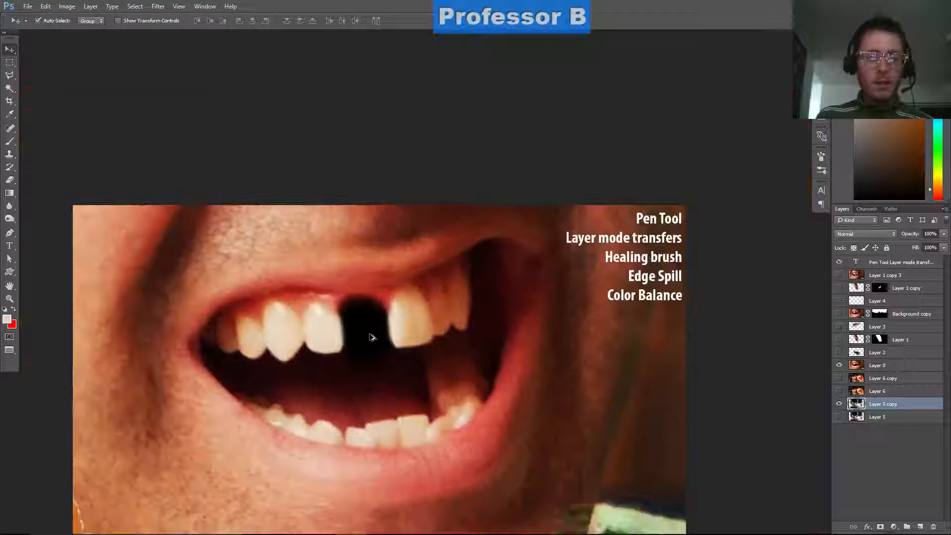
pyautogui.moveTo(359, 319); pyautogui.dragTo(463, 129)
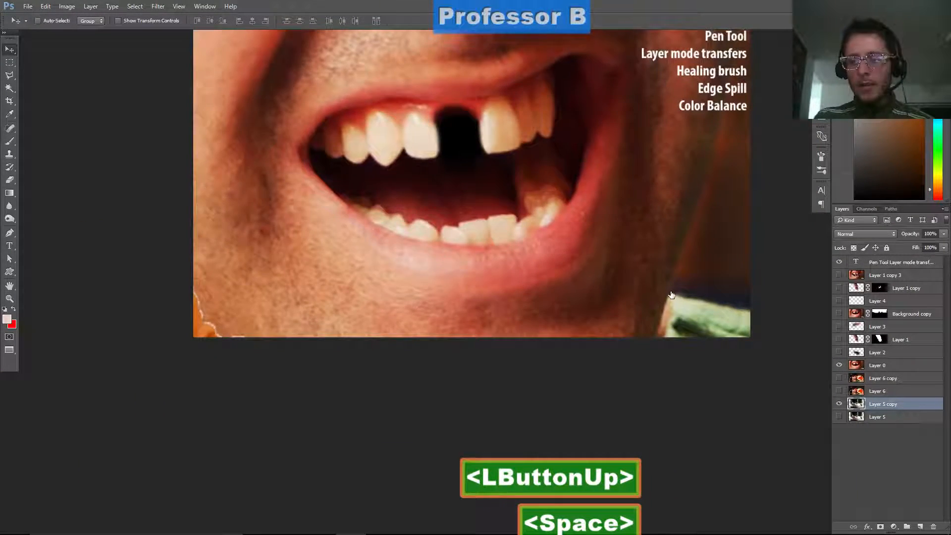
pyautogui.click(839, 365)
pyautogui.keyDown('ctrl'); pyautogui.click(520, 288); pyautogui.keyUp('ctrl')
pyautogui.moveTo(367, 215); pyautogui.dragTo(405, 292)
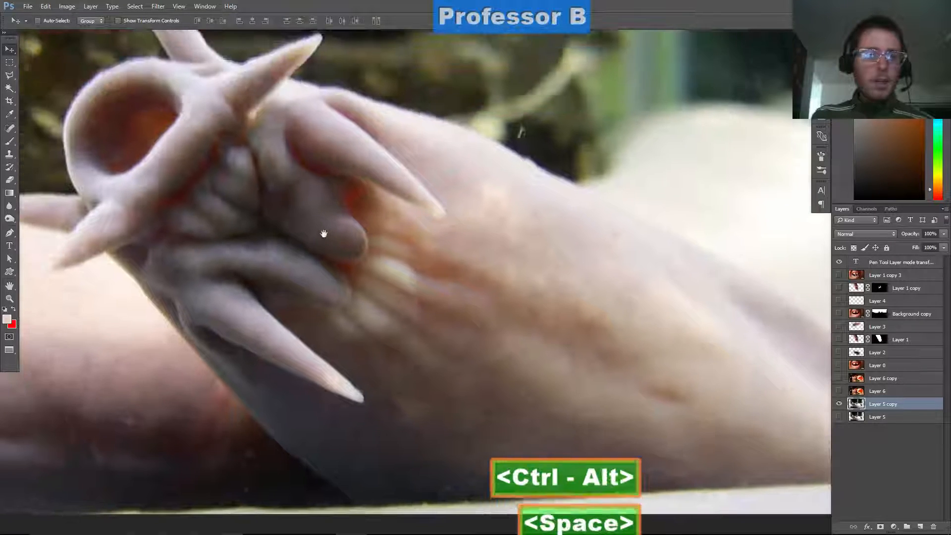
# - Try a freehand Lasso selection along the creature's upper back, then deselect it
pyautogui.moveTo(324, 233); pyautogui.dragTo(321, 230)
pyautogui.click(10, 75)
pyautogui.moveTo(366, 140); pyautogui.dragTo(258, 182)
pyautogui.click(10, 75)
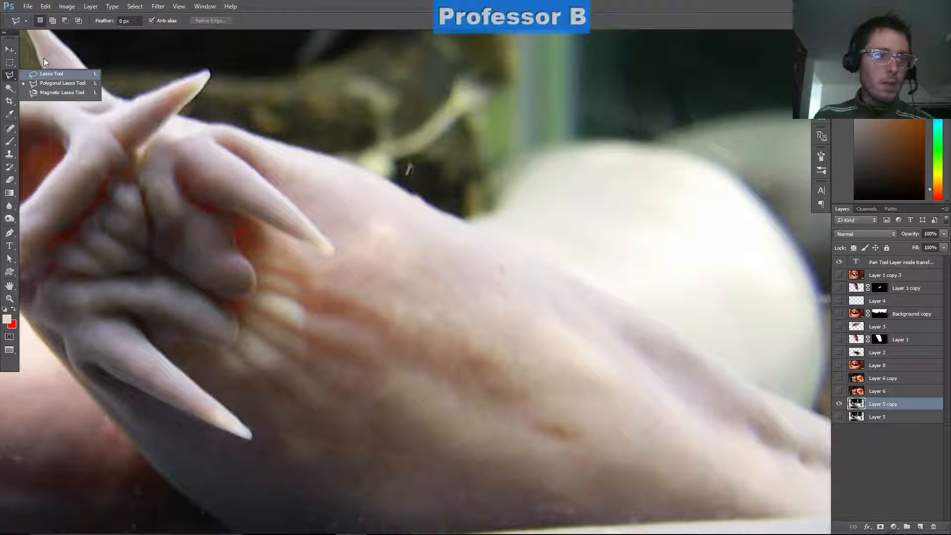
pyautogui.click(48, 73)
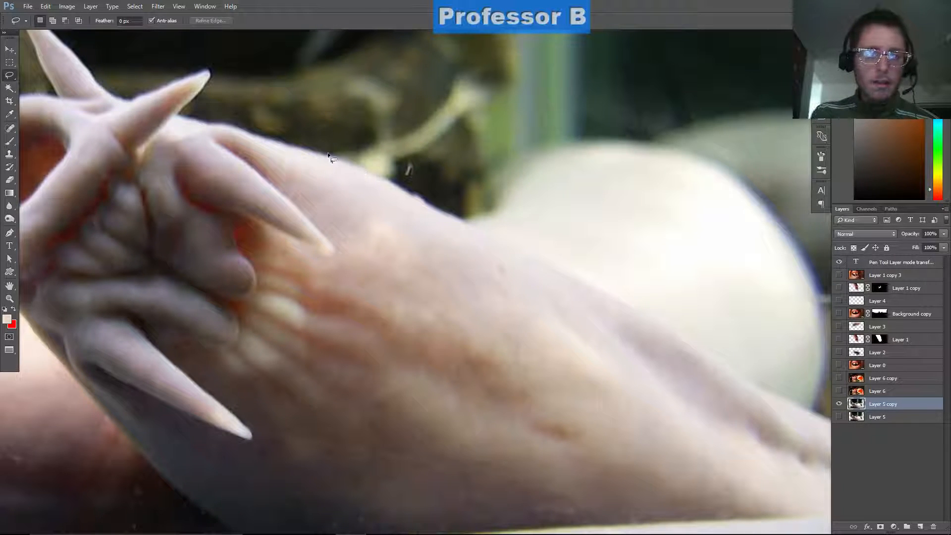
pyautogui.moveTo(251, 146)
pyautogui.mouseDown()
pyautogui.moveTo(503, 254)
pyautogui.moveTo(254, 149)
pyautogui.mouseUp()
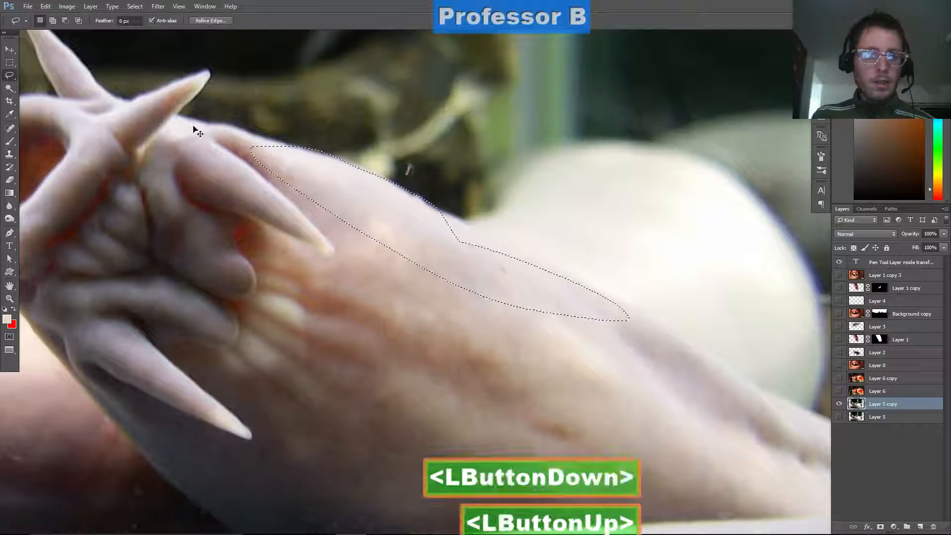
pyautogui.hotkey('ctrl', 'd')
# - Try a Polygonal Lasso selection along the creature's upper back to its horned head, then deselect it
pyautogui.click(10, 88)
pyautogui.click(9, 76)
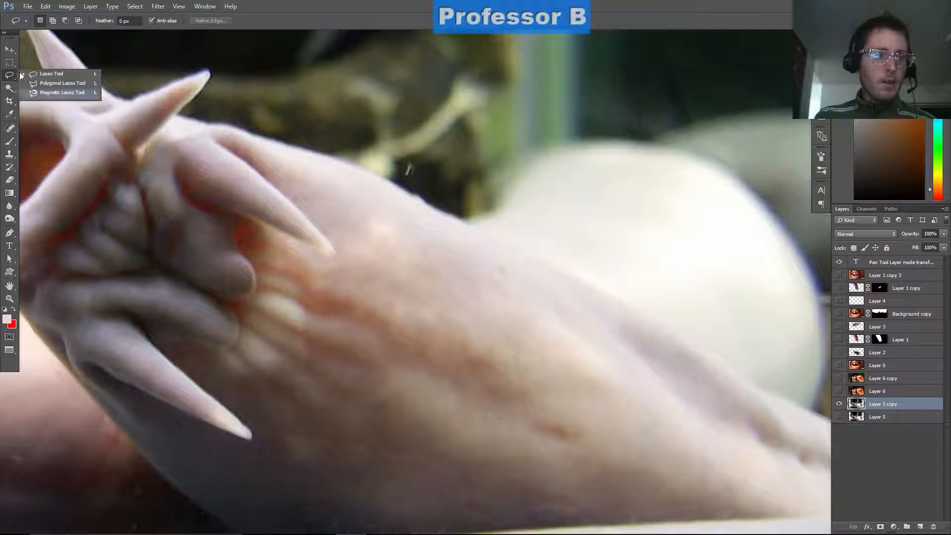
pyautogui.click(59, 83)
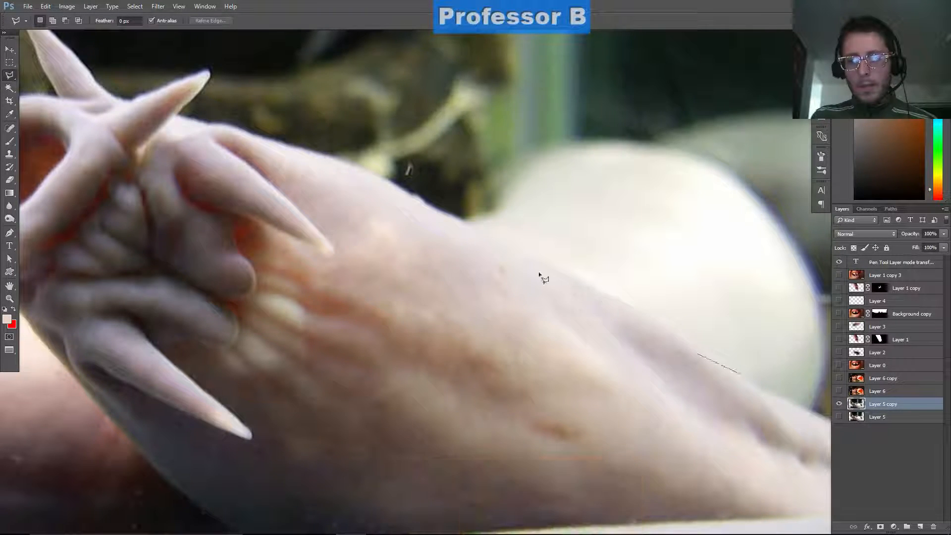
pyautogui.click(518, 248)
pyautogui.click(374, 181)
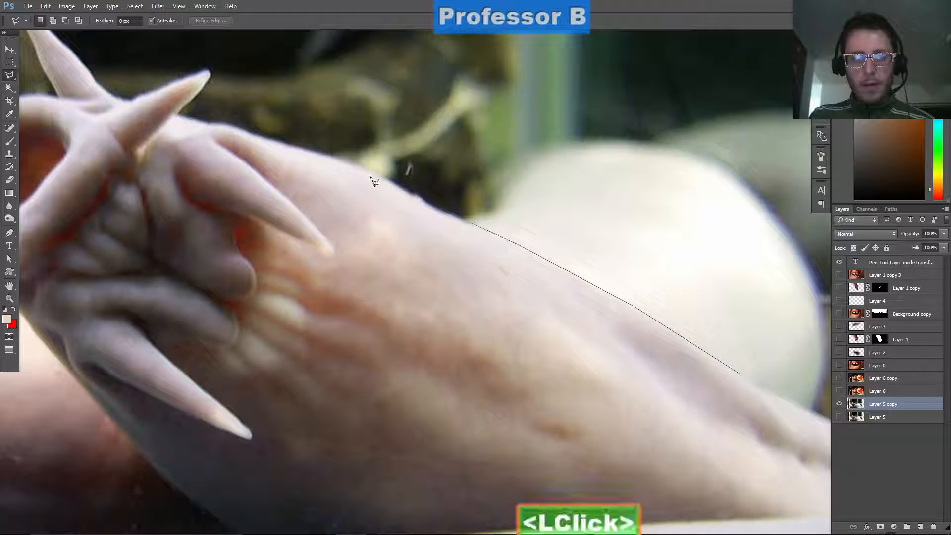
pyautogui.click(334, 159)
pyautogui.click(328, 158)
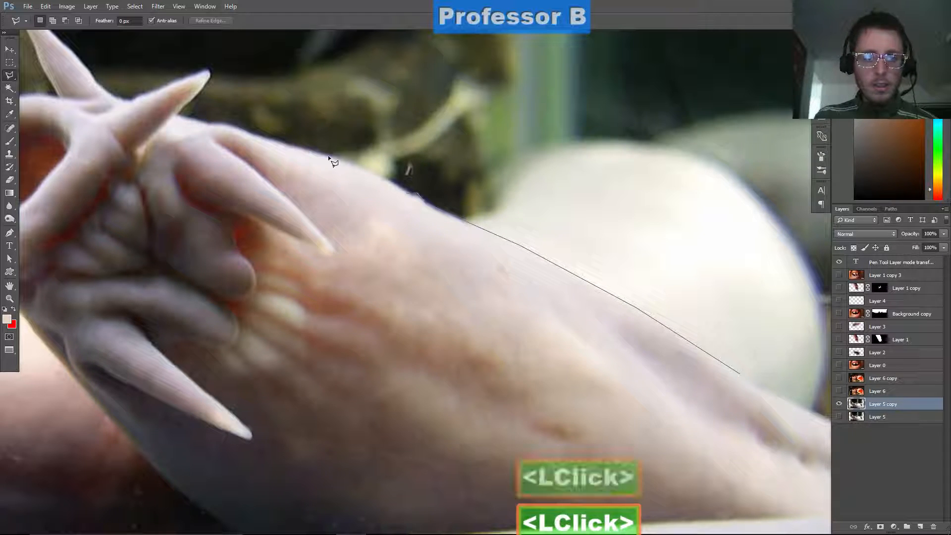
pyautogui.click(301, 147)
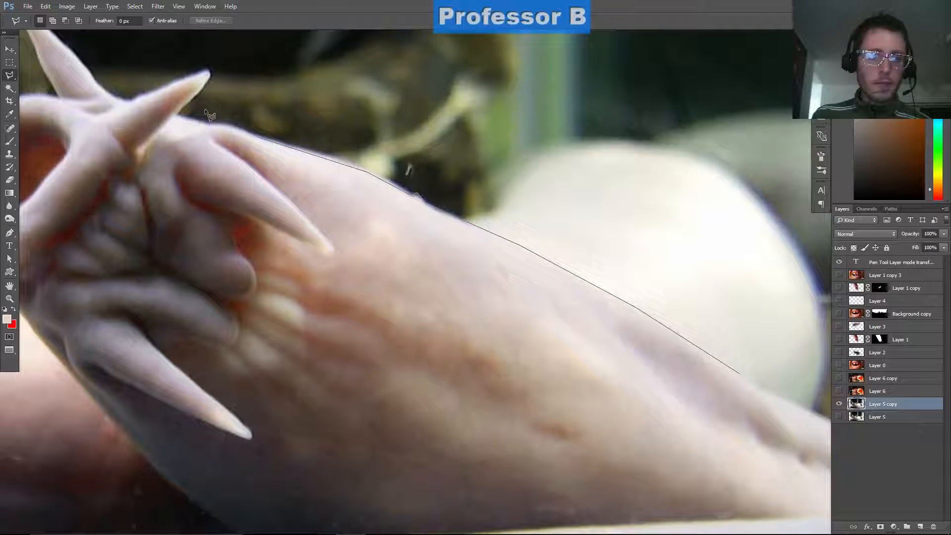
pyautogui.click(205, 124)
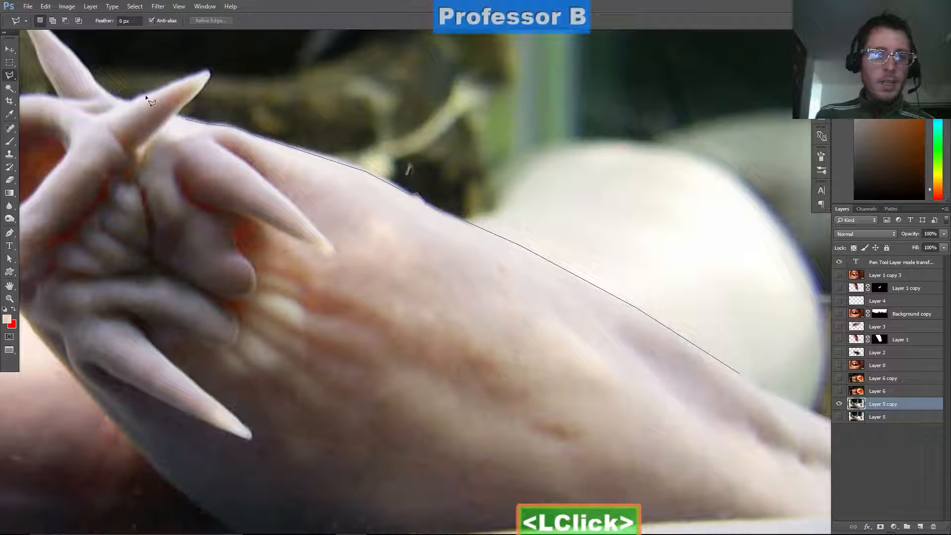
pyautogui.click(175, 114)
pyautogui.doubleClick(97, 204)
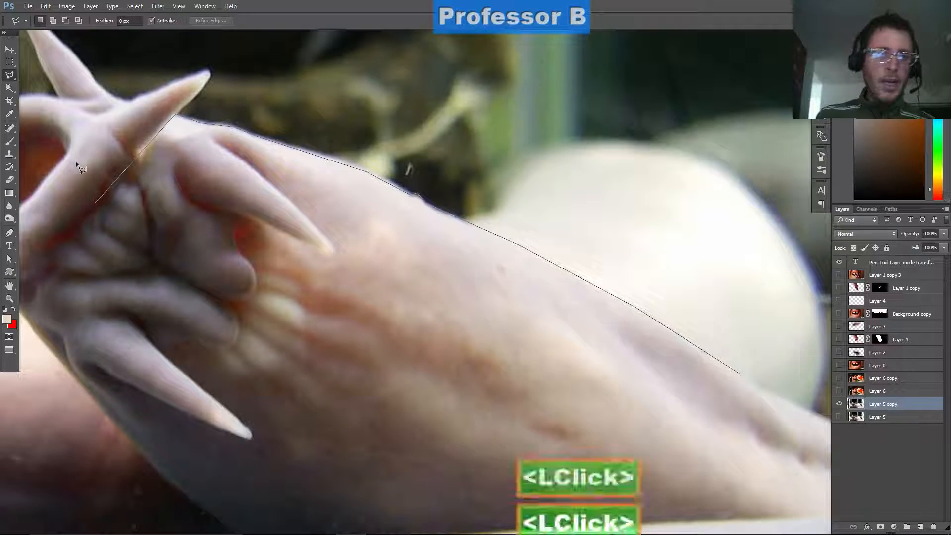
pyautogui.moveTo(395, 231); pyautogui.dragTo(394, 160)
pyautogui.hotkey('ctrl', '-')
pyautogui.hotkey('ctrl', '-')
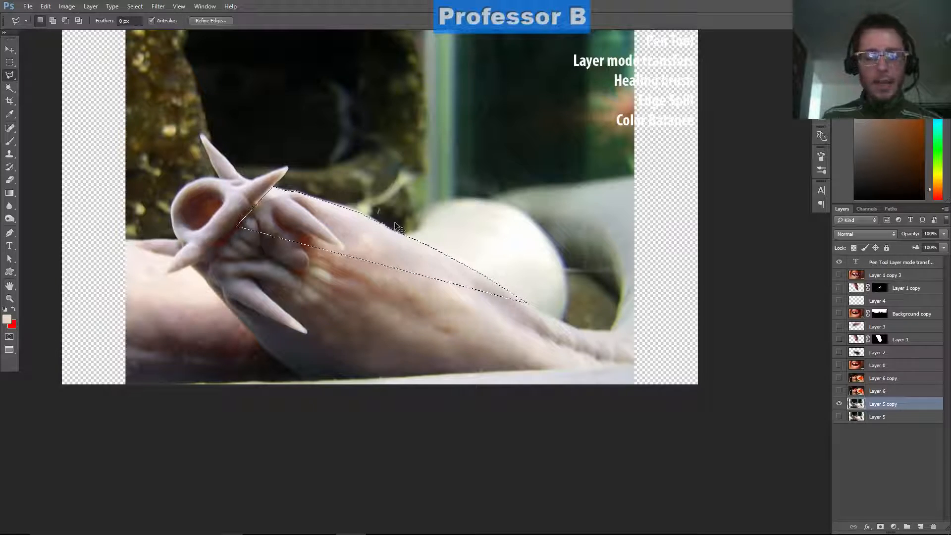
pyautogui.hotkey('ctrl', 'd')
# - Try a closed straight-sided Pen path with five anchors across the creature's back and the pale round shape behind it
pyautogui.scroll(5, 351, 204)
pyautogui.scroll(-2, 192, 236)
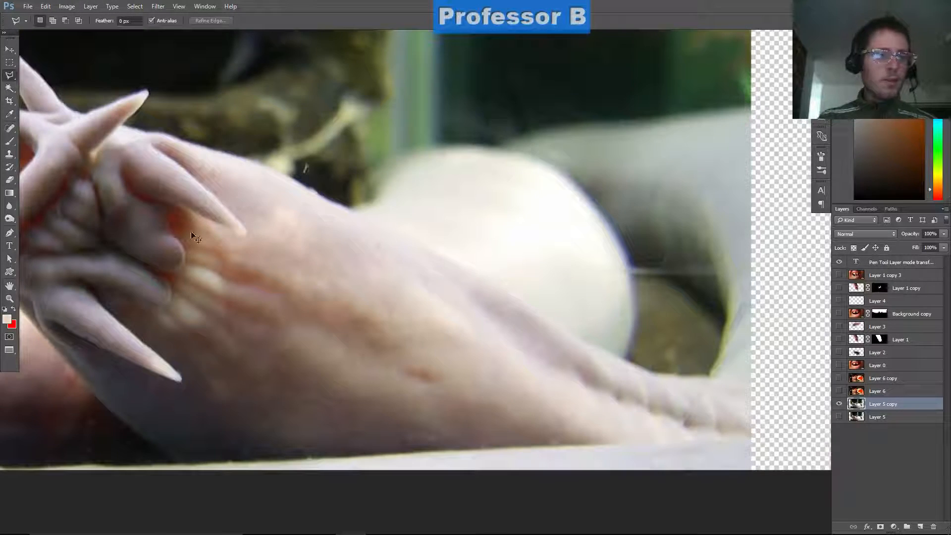
pyautogui.press('p')
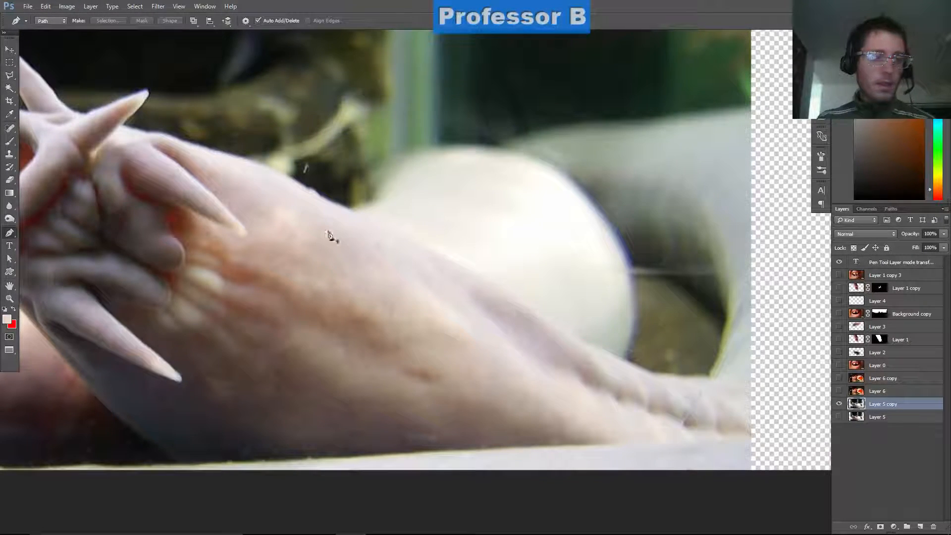
pyautogui.click(642, 365)
pyautogui.click(532, 260)
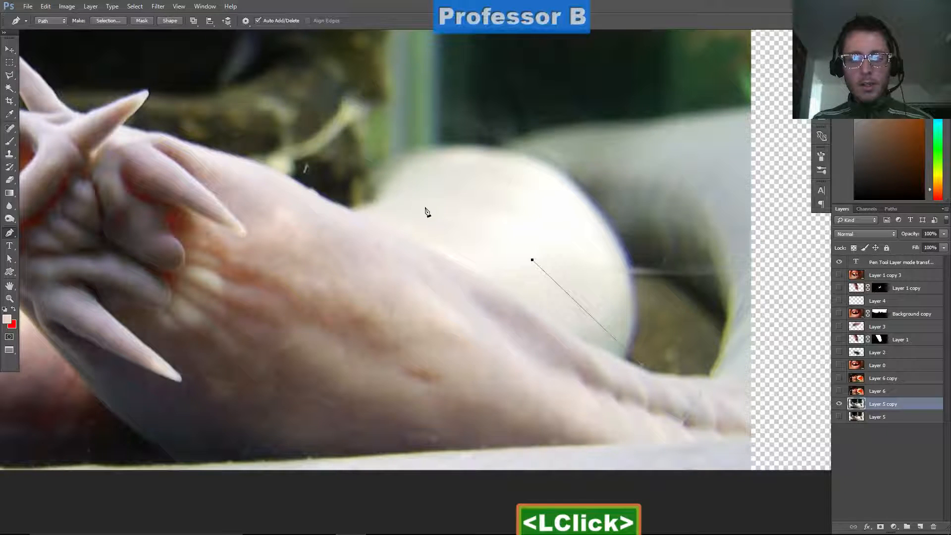
pyautogui.click(323, 200)
pyautogui.click(294, 341)
pyautogui.click(480, 387)
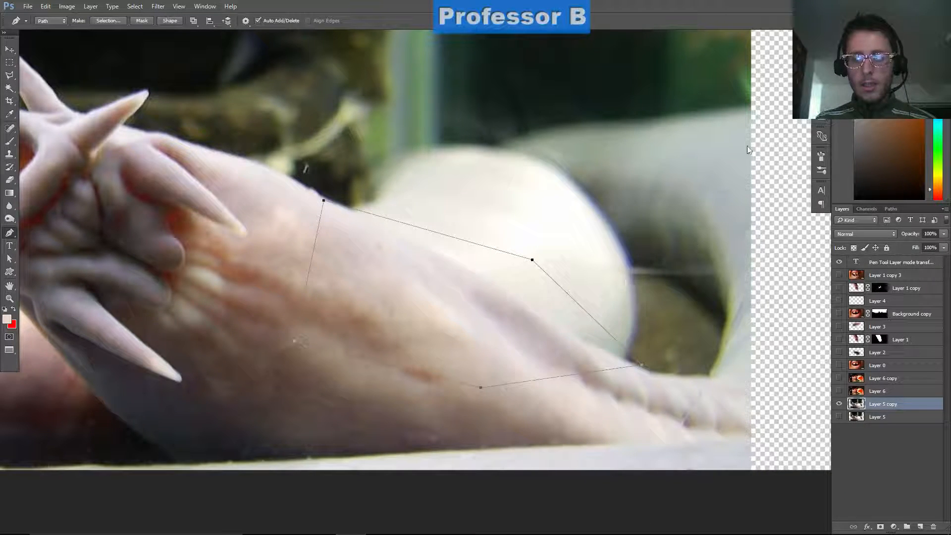
# - Check the trial Work Path in the path list, switch Quick Mask on and off, and remove the path
pyautogui.click(890, 209)
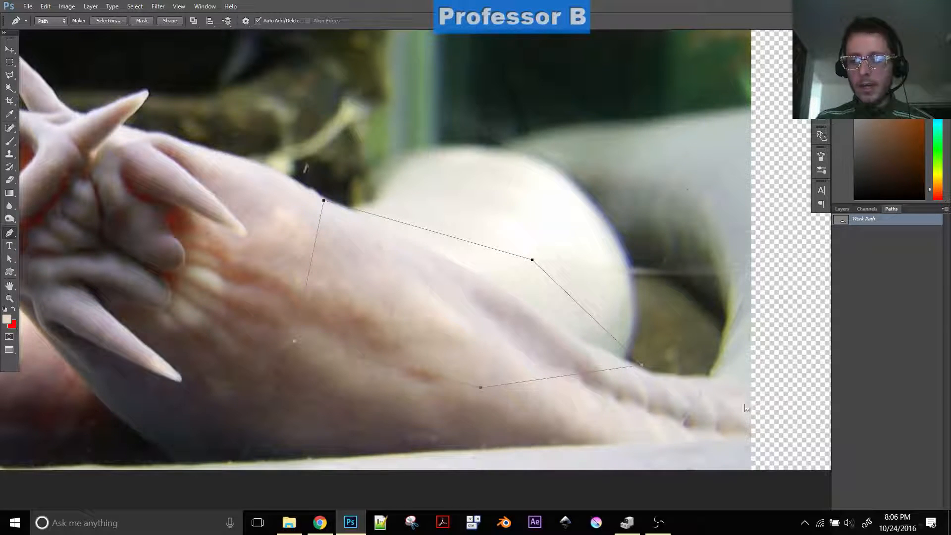
pyautogui.click(842, 208)
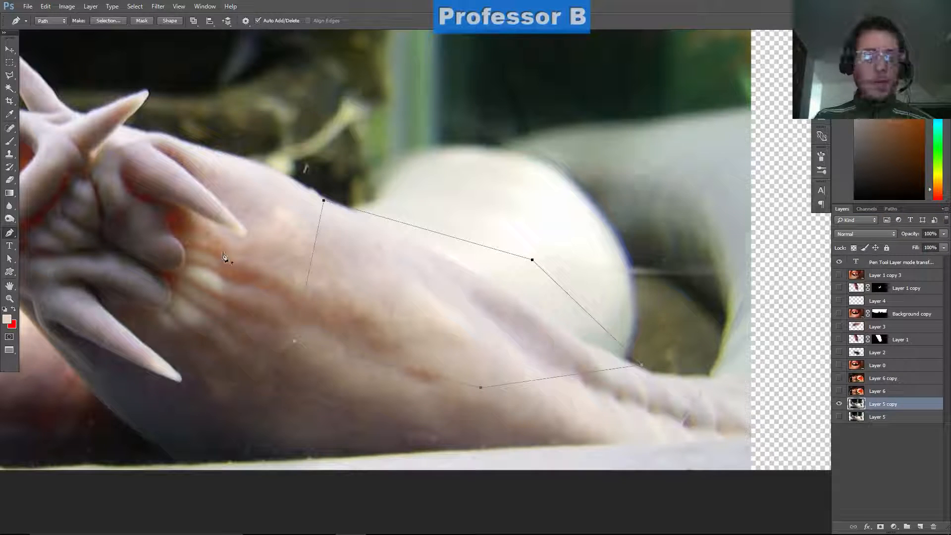
pyautogui.press('q')
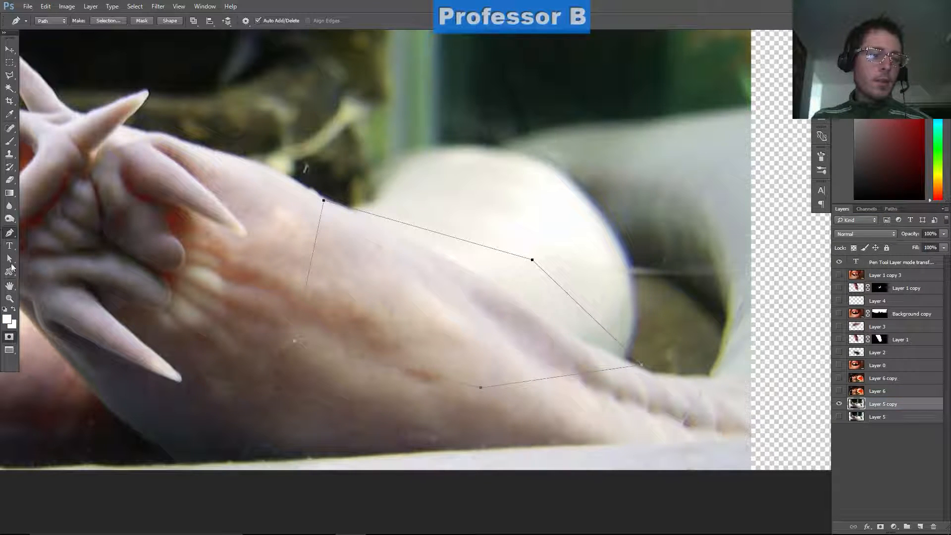
pyautogui.press('q')
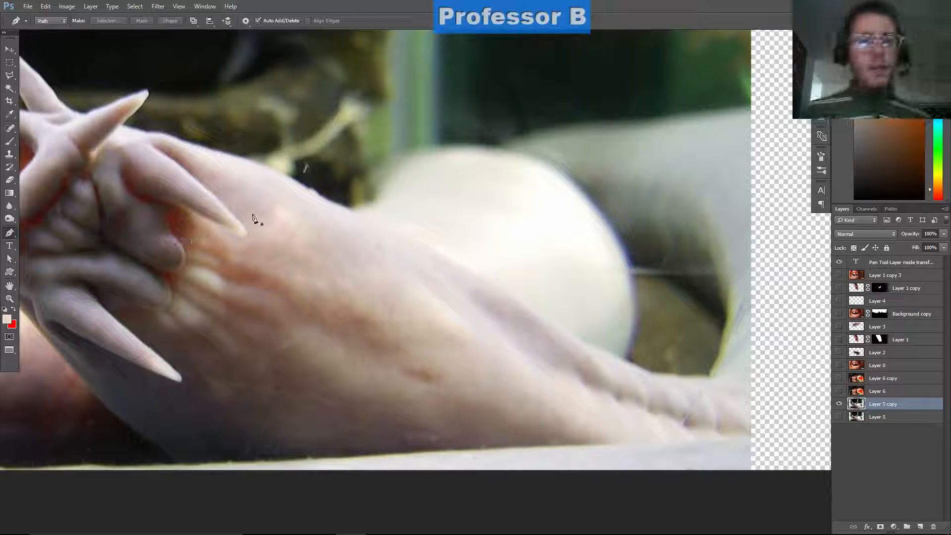
# - Start a Pen path near the creature's tail and add a curved anchor on its upper edge beside the pale round shape
pyautogui.scroll(4, 262, 212)
pyautogui.moveTo(322, 146); pyautogui.dragTo(288, 238)
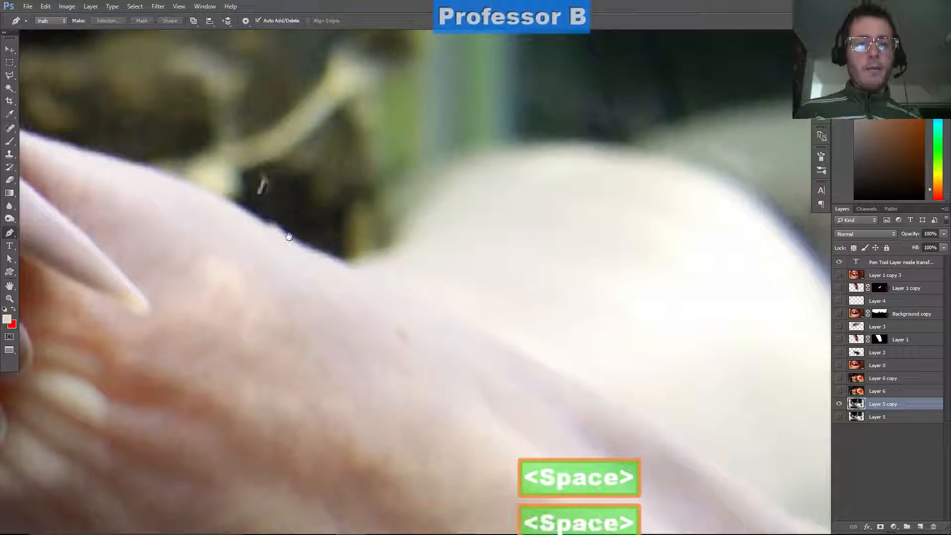
pyautogui.moveTo(419, 279); pyautogui.dragTo(148, 147)
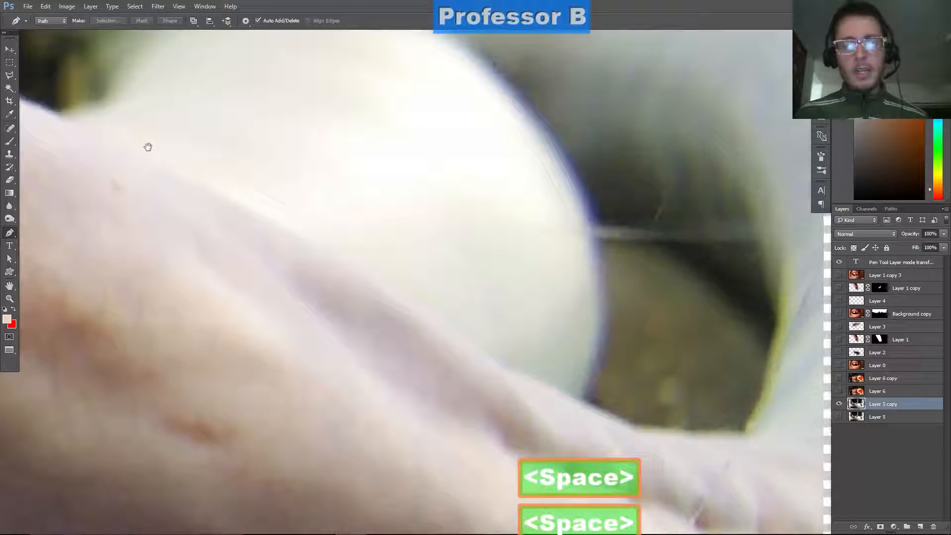
pyautogui.hotkey('ctrl', '-')
pyautogui.hotkey('ctrl', 'alt', 'z')
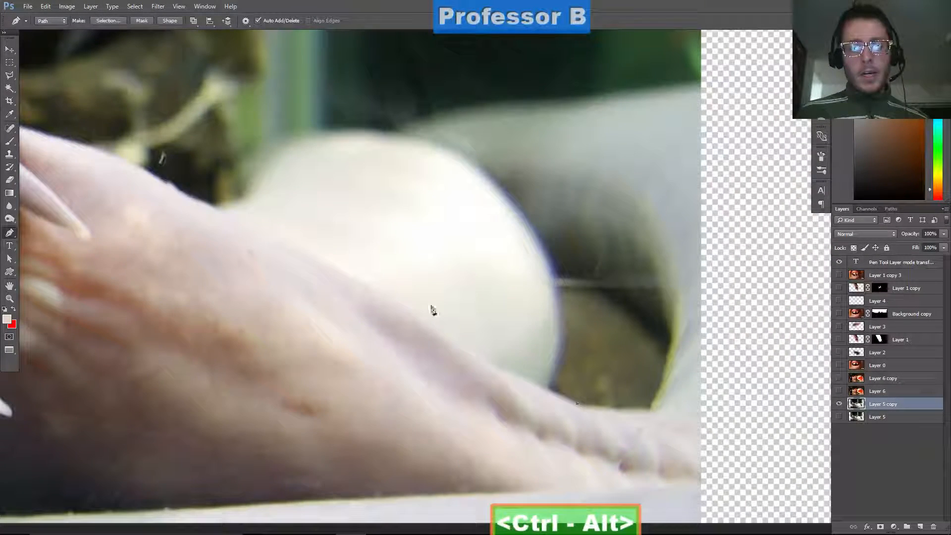
pyautogui.moveTo(496, 367); pyautogui.dragTo(472, 362)
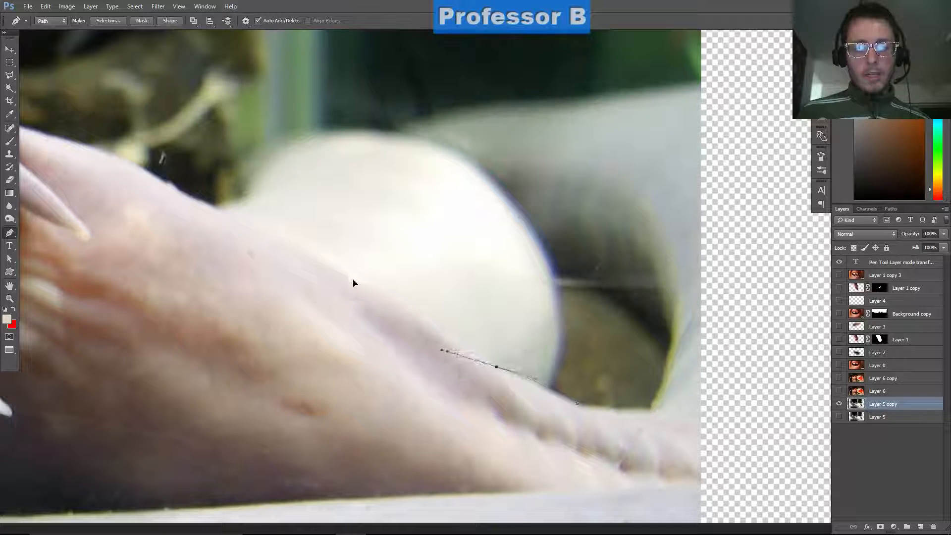
pyautogui.moveTo(351, 281); pyautogui.dragTo(368, 281)
pyautogui.moveTo(449, 352); pyautogui.dragTo(451, 351)
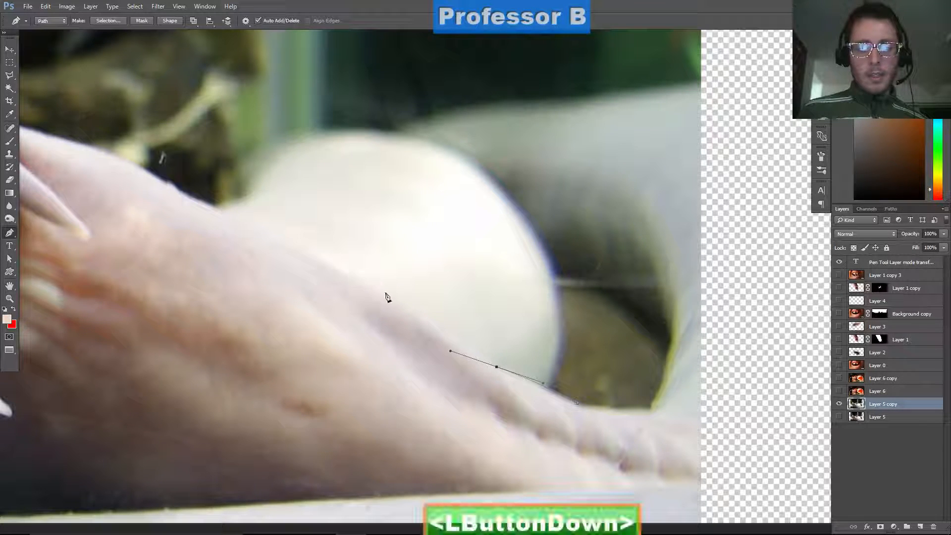
# - Curve the path along the creature's back to the edge of the dark background, undoing the misplaced anchor beyond it
pyautogui.moveTo(215, 209); pyautogui.dragTo(133, 196)
pyautogui.moveTo(106, 160); pyautogui.dragTo(77, 153)
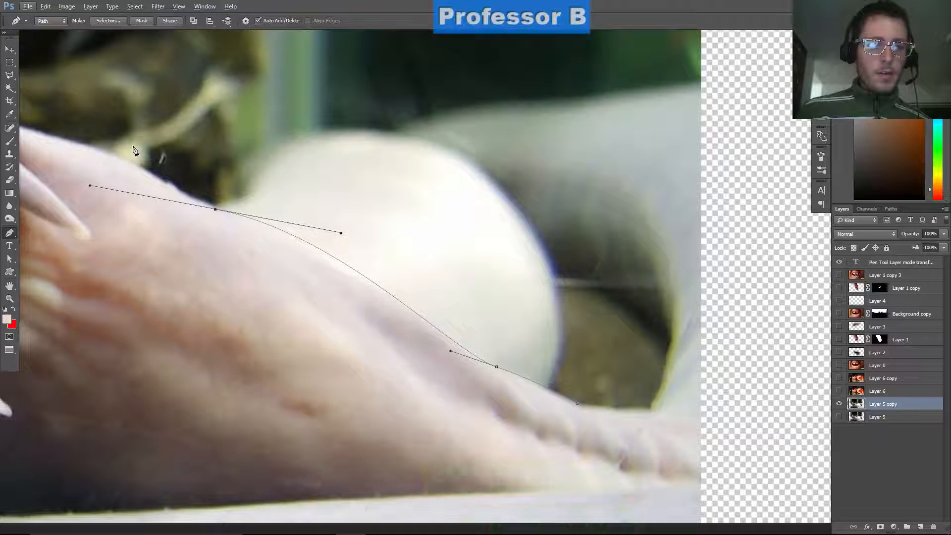
pyautogui.click(180, 190)
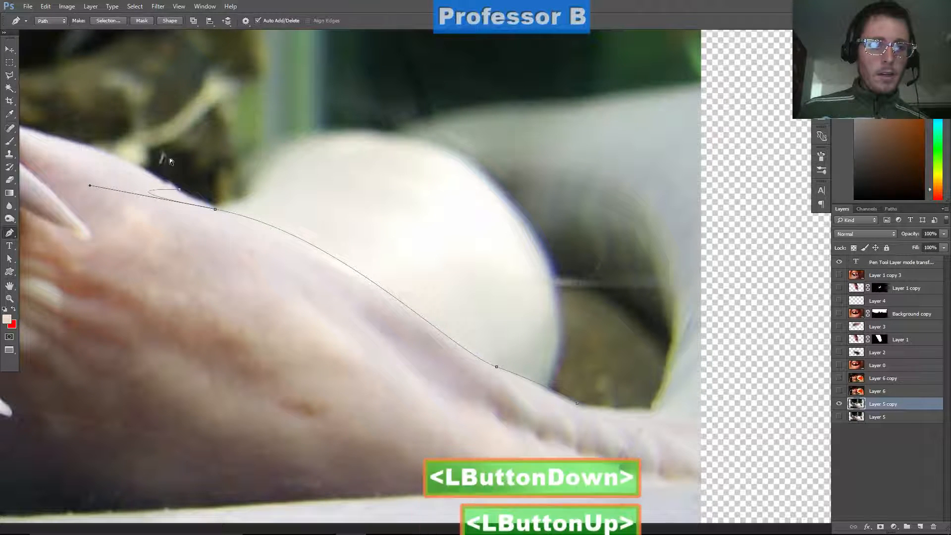
pyautogui.hotkey('ctrl', 'z')
# - Remove the outgoing handle from the last curved anchor and extend the path over the small bump on the creature's back
pyautogui.moveTo(232, 233); pyautogui.dragTo(317, 278)
pyautogui.press('space')
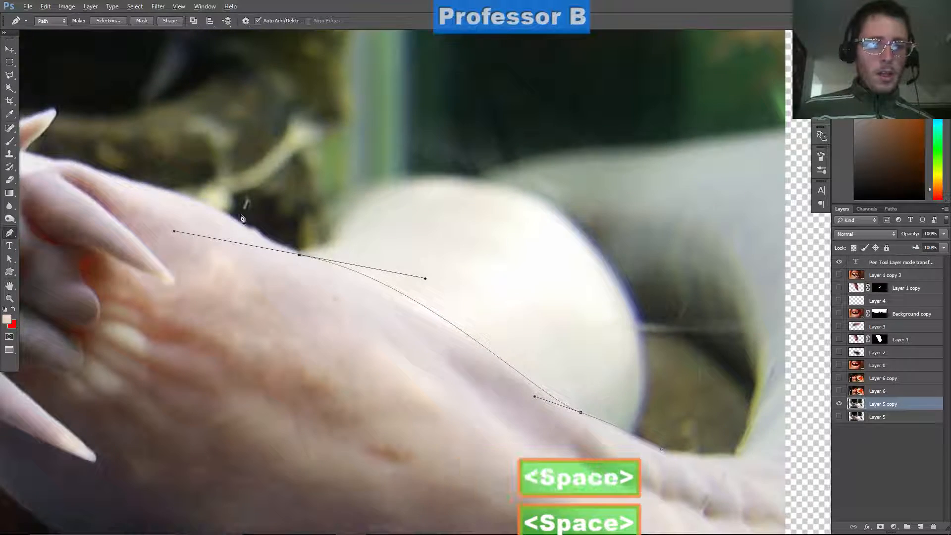
pyautogui.keyDown('alt'); pyautogui.click(299, 254); pyautogui.keyUp('alt')
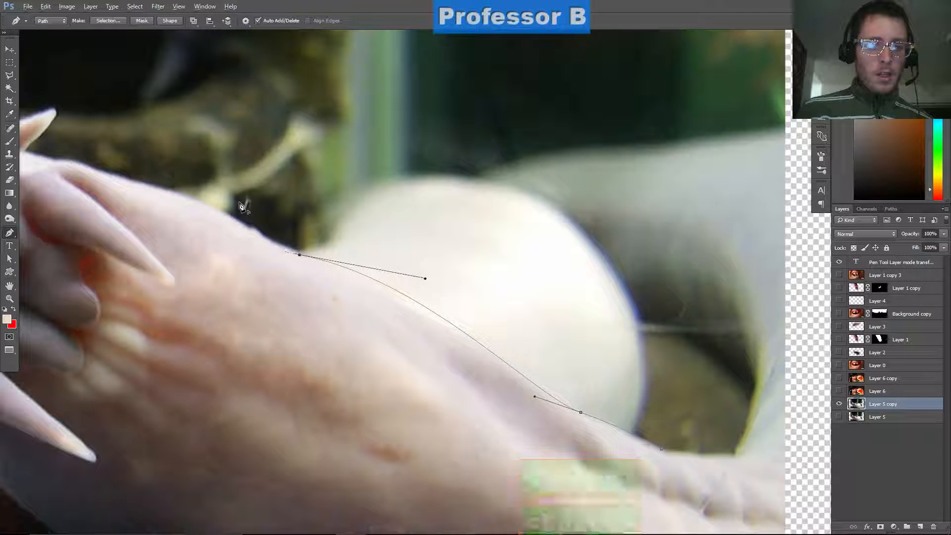
pyautogui.click(206, 187)
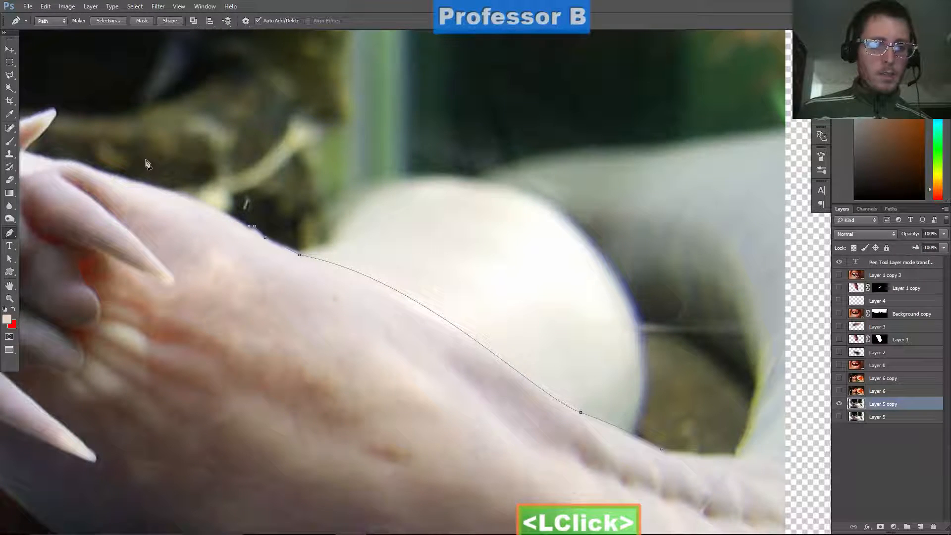
# - Continue the Pen path in short segments along the creature's upper back towards the base of the raised horn
pyautogui.press('space')
pyautogui.moveTo(153, 164); pyautogui.dragTo(207, 207)
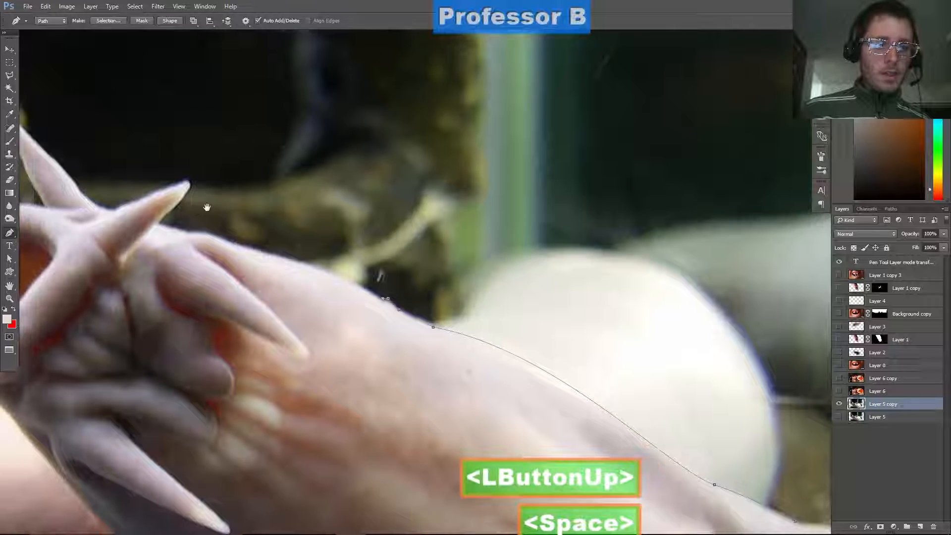
pyautogui.click(233, 213)
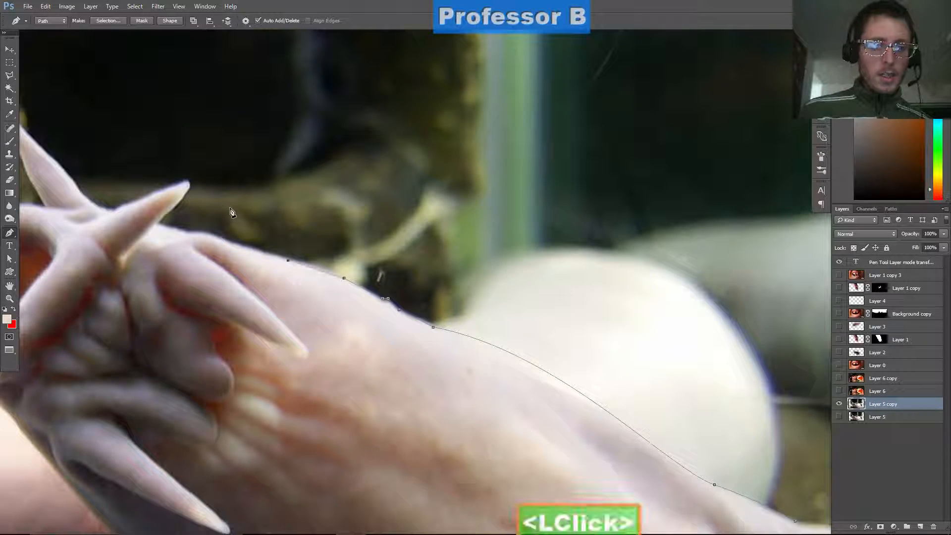
pyautogui.click(216, 207)
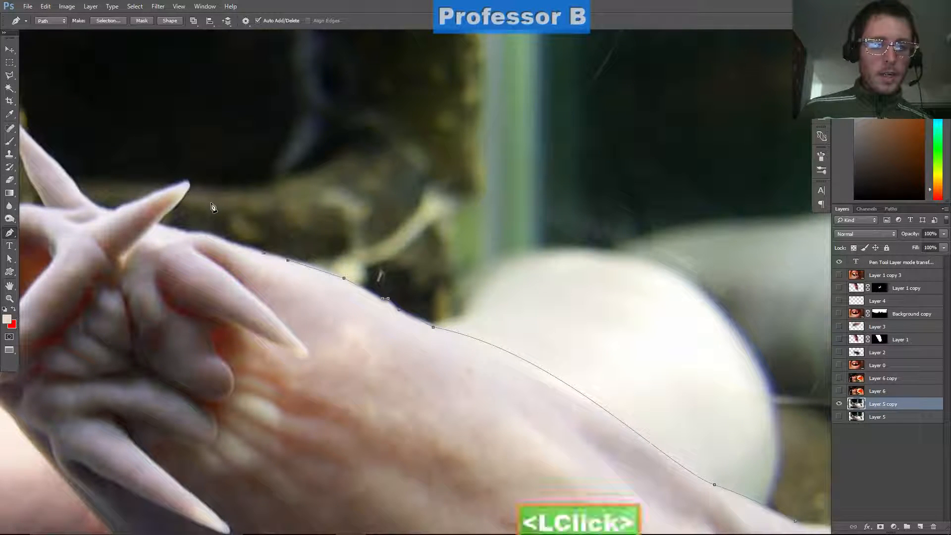
pyautogui.click(178, 195)
# - Extend the path to the base of the raised horn with a corner anchor, undoing the first misplaced anchor there
pyautogui.moveTo(150, 191); pyautogui.dragTo(257, 271)
pyautogui.press('space')
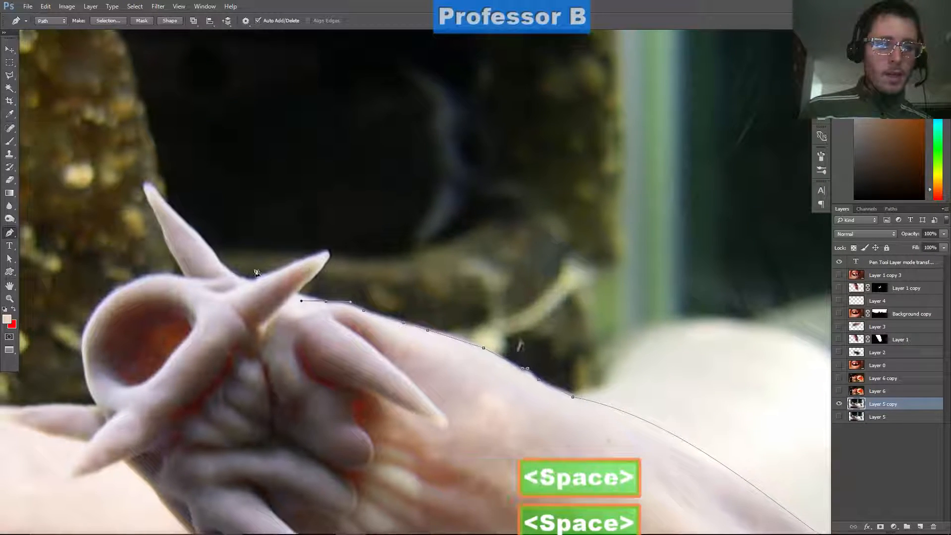
pyautogui.scroll(2, 211, 283)
pyautogui.scroll(1, 211, 286)
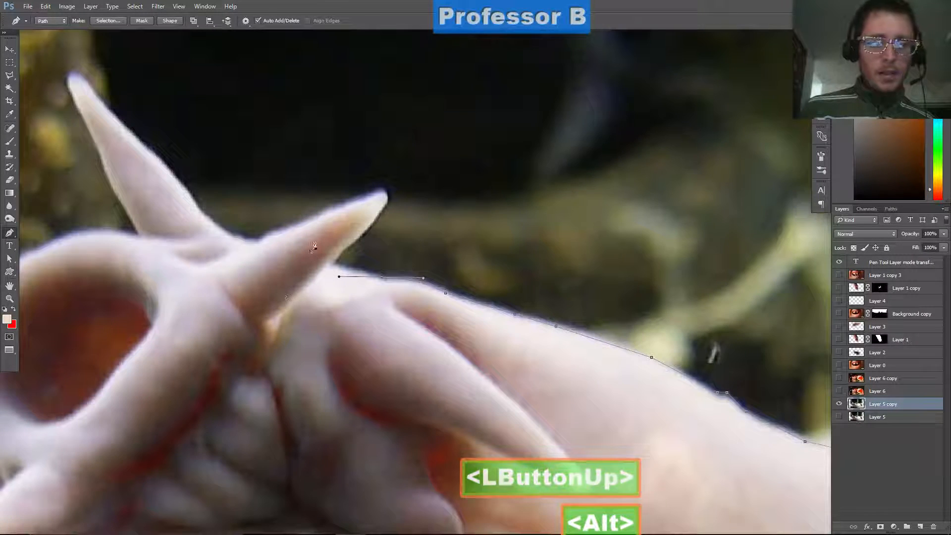
pyautogui.click(336, 274)
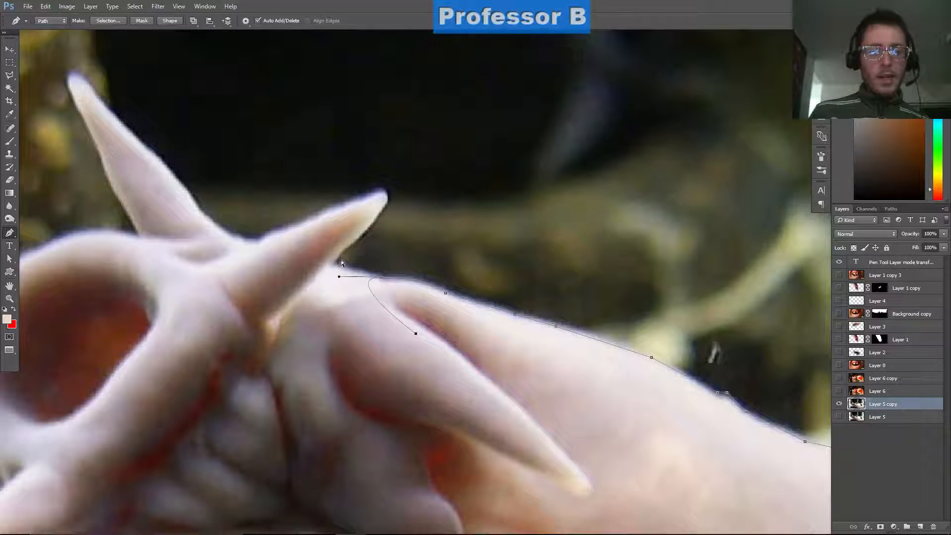
pyautogui.hotkey('ctrl', 'z')
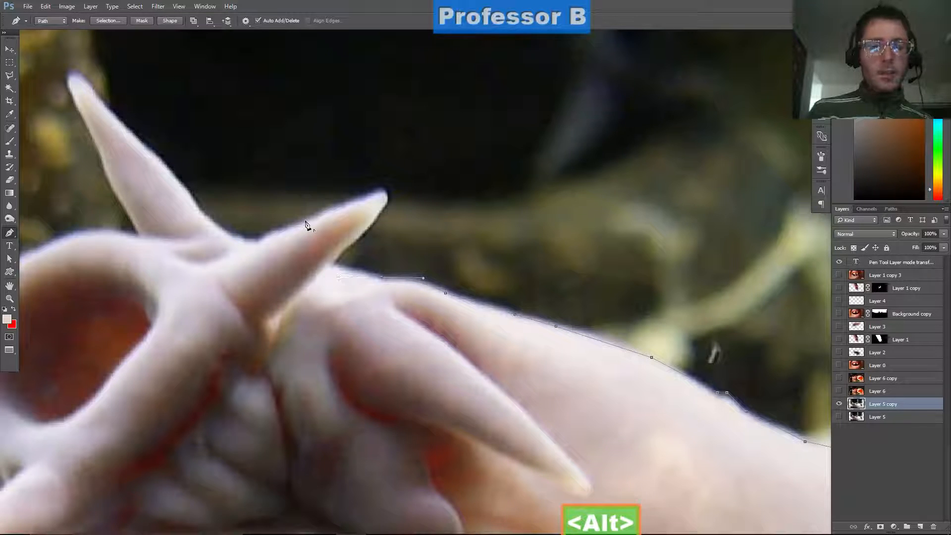
pyautogui.keyDown('alt'); pyautogui.click(267, 214); pyautogui.keyUp('alt')
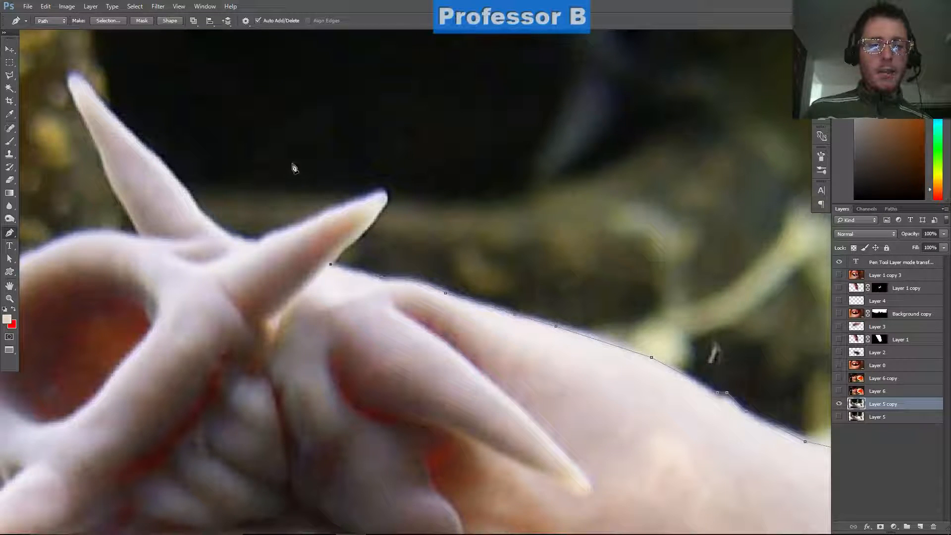
# - Trace the raised horn from its base around the pointed tip and back along its upper edge
pyautogui.moveTo(386, 198); pyautogui.dragTo(384, 176)
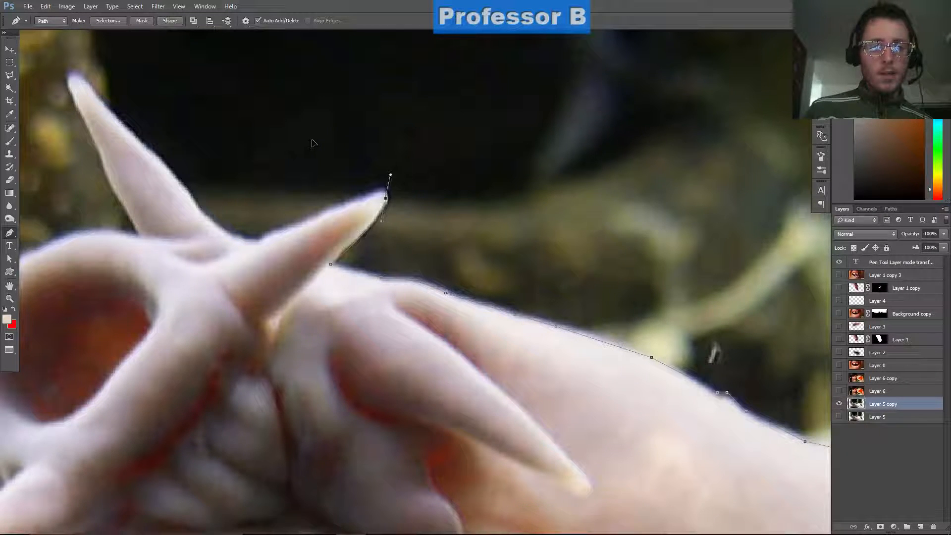
pyautogui.click(305, 158)
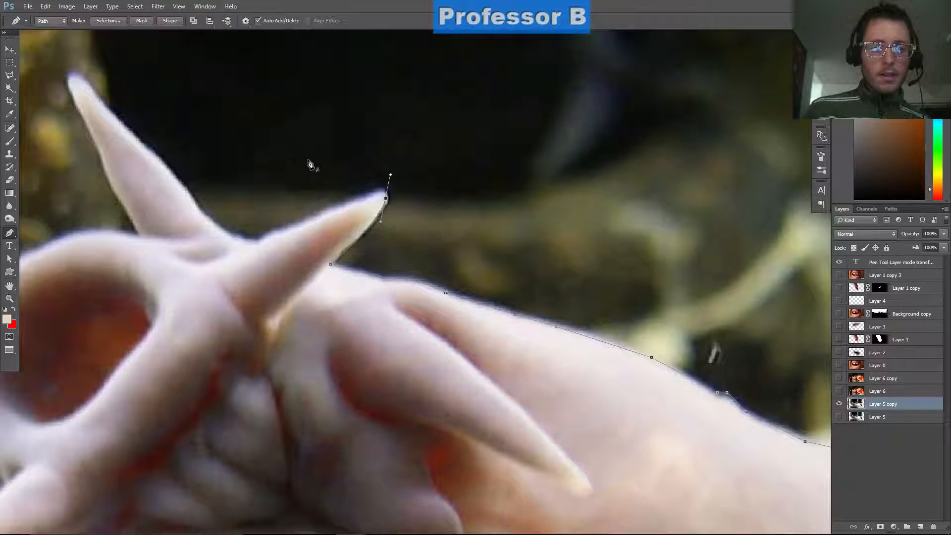
pyautogui.click(382, 190)
pyautogui.moveTo(354, 202); pyautogui.dragTo(287, 221)
pyautogui.click(267, 238)
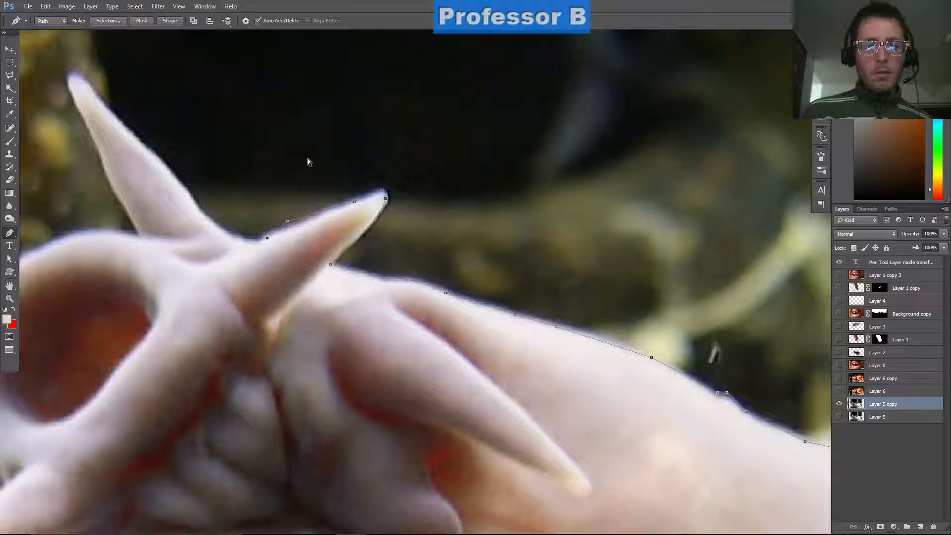
# - Adjust the anchor and direction handle at the raised horn's tip to fit the curve to the horn's lower edge
pyautogui.press('ctrl')
pyautogui.press('ctrl')
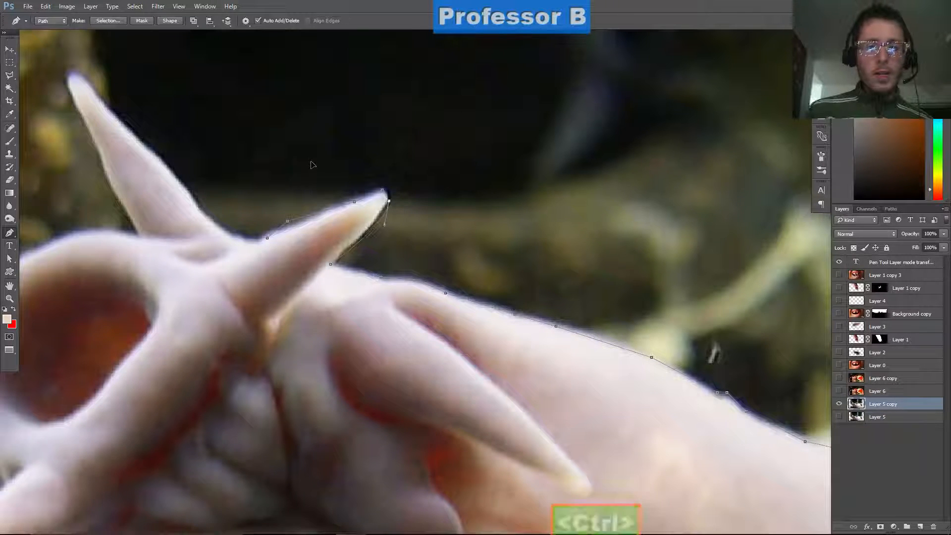
pyautogui.keyDown('ctrl'); pyautogui.click(308, 155); pyautogui.keyUp('ctrl')
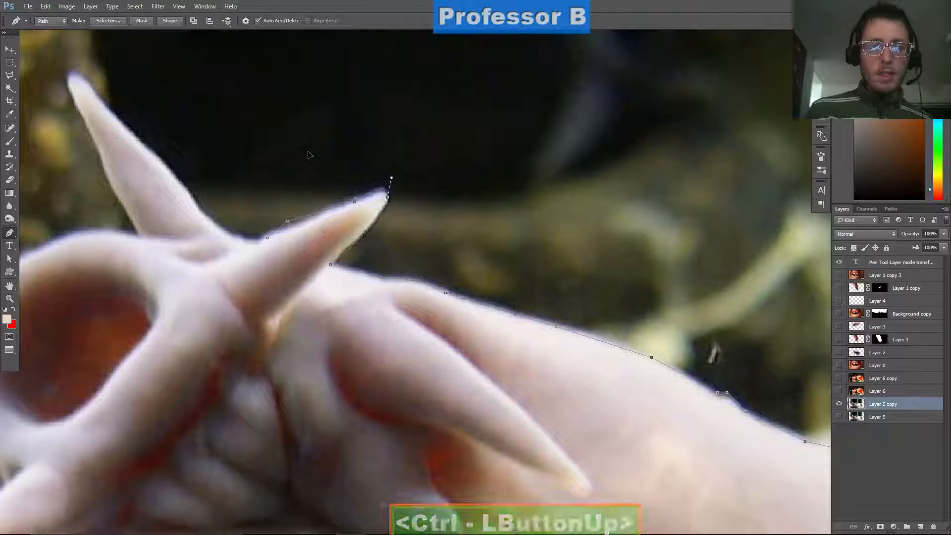
pyautogui.click(366, 185)
pyautogui.press('ctrl')
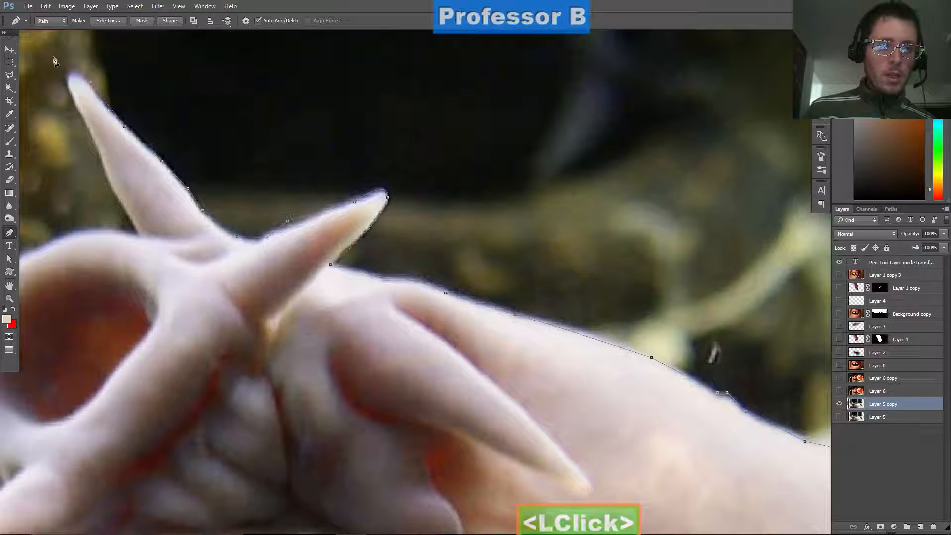
# - Continue the path around the second horn's tip and down its outer edge to the base beside the round opening
pyautogui.moveTo(53, 58); pyautogui.dragTo(75, 119)
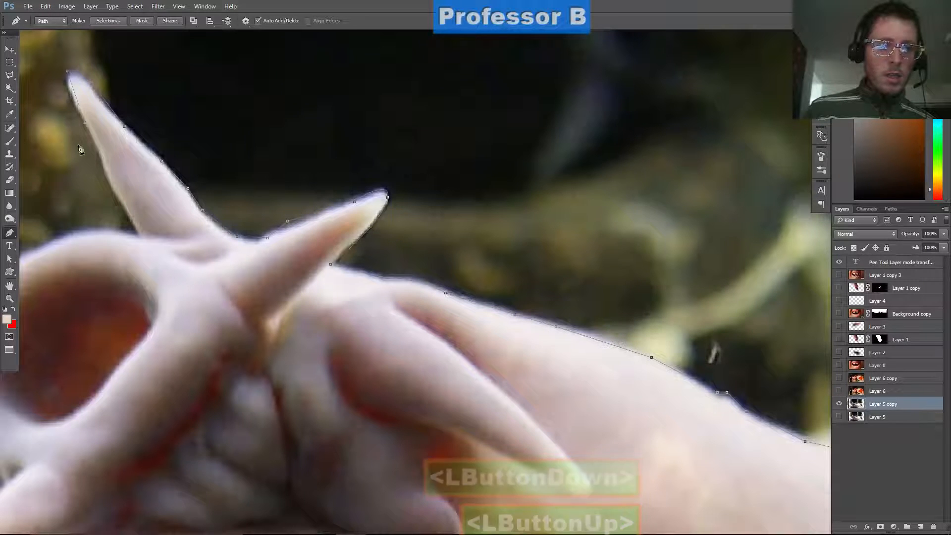
pyautogui.click(84, 143)
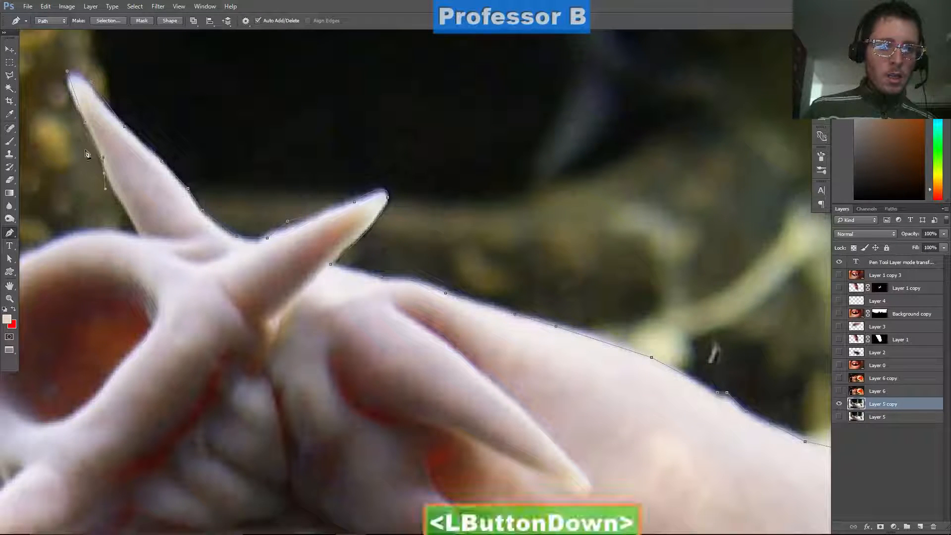
pyautogui.keyDown('alt'); pyautogui.click(104, 173); pyautogui.keyUp('alt')
pyautogui.click(136, 233)
# - Curve the path around the rim of the creature's round opening, remove the outgoing handle, and add a short segment towards the lower horn
pyautogui.press('space')
pyautogui.moveTo(79, 212); pyautogui.dragTo(331, 246)
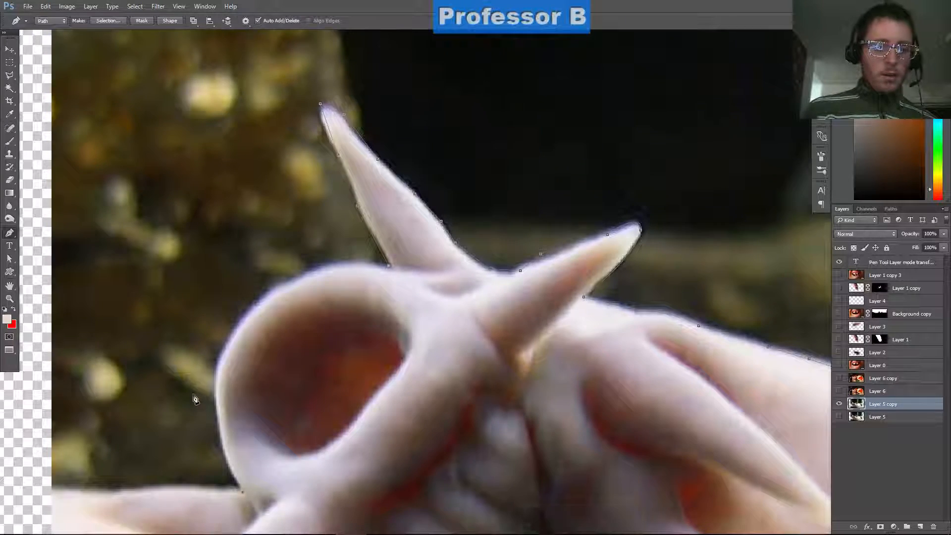
pyautogui.moveTo(194, 394); pyautogui.dragTo(283, 363)
pyautogui.click(214, 268)
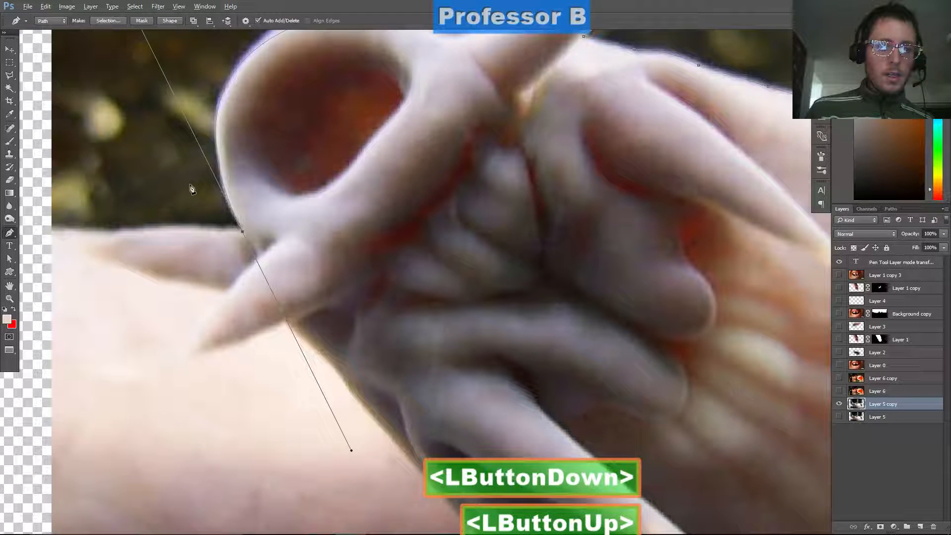
pyautogui.click(258, 255)
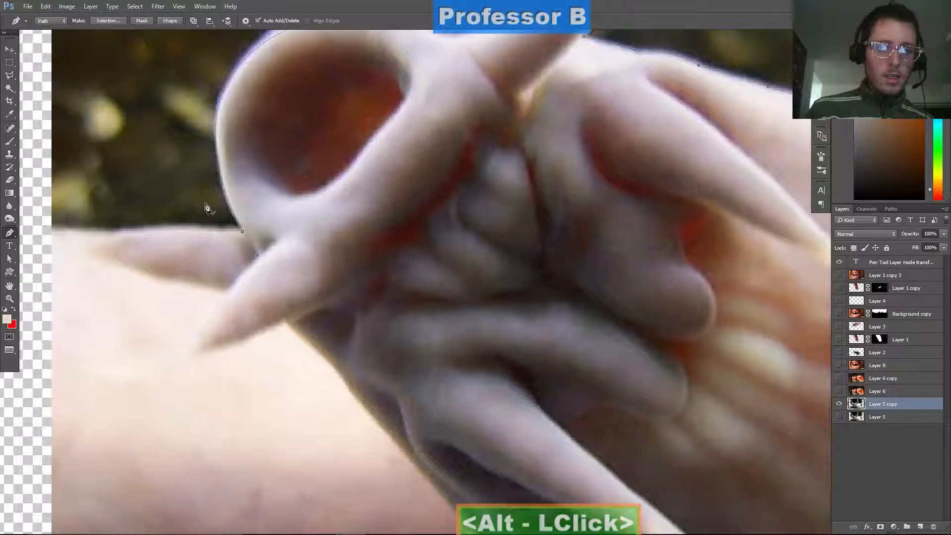
# - Convert the partial path along the creature's upper outline into a selection with the default settings
pyautogui.moveTo(148, 188); pyautogui.dragTo(246, 281)
pyautogui.moveTo(465, 331); pyautogui.dragTo(347, 268)
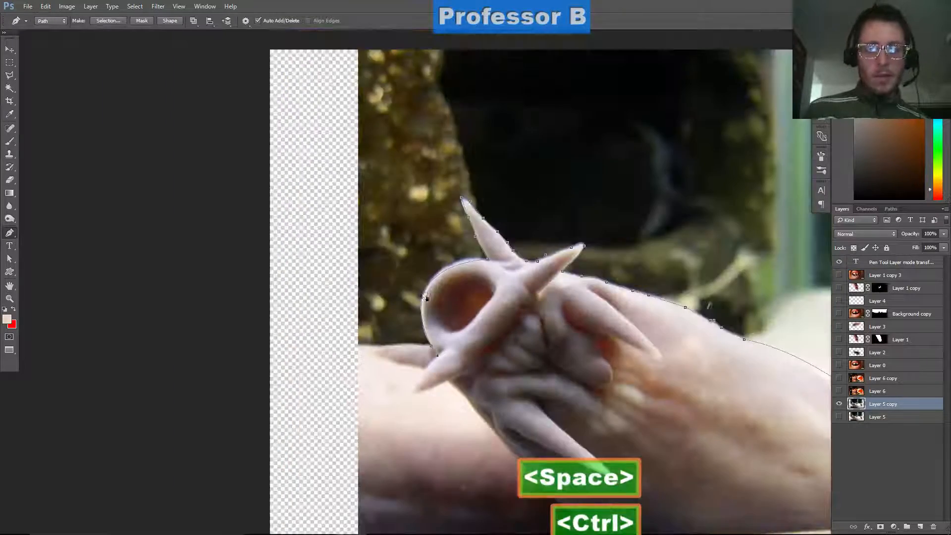
pyautogui.moveTo(553, 329); pyautogui.dragTo(354, 249)
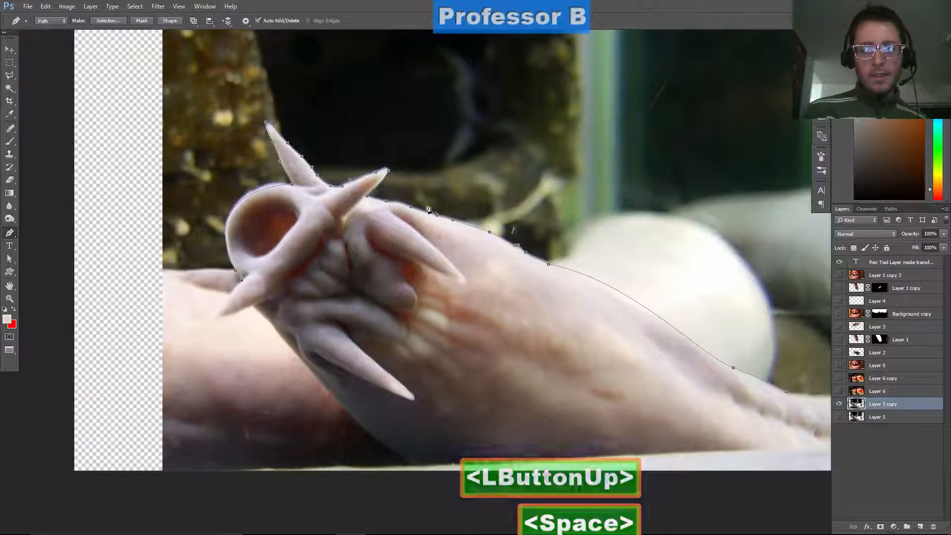
pyautogui.moveTo(393, 212); pyautogui.dragTo(261, 192)
pyautogui.rightClick(337, 208)
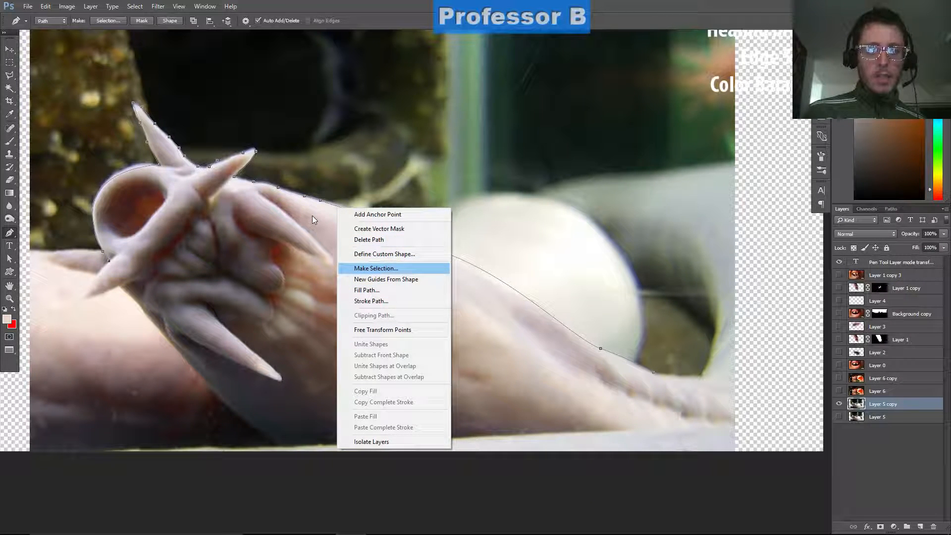
pyautogui.press('Return')
pyautogui.press('Return')
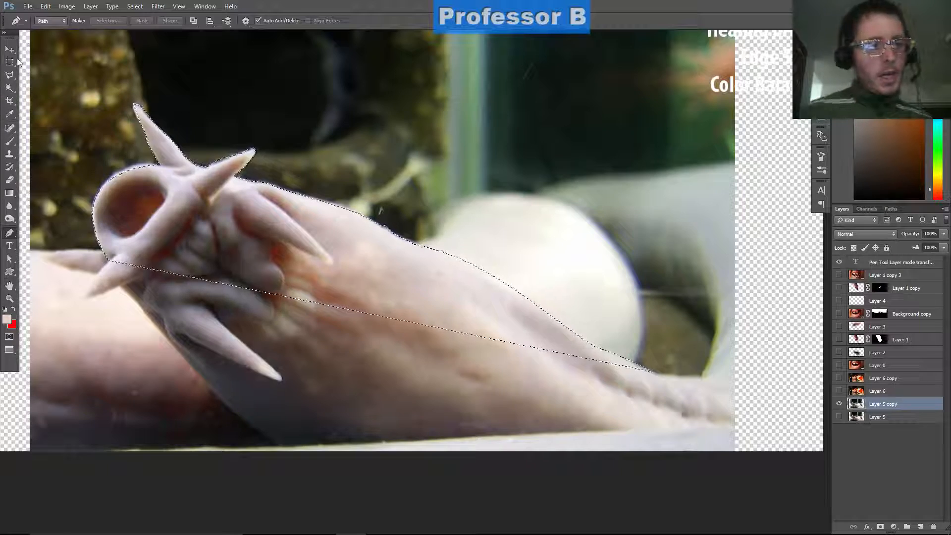
# - Clear the selection and show Layer 1, Layer 6 copy and Layer 0 to bring up the finished composite
pyautogui.scroll(4, 335, 293)
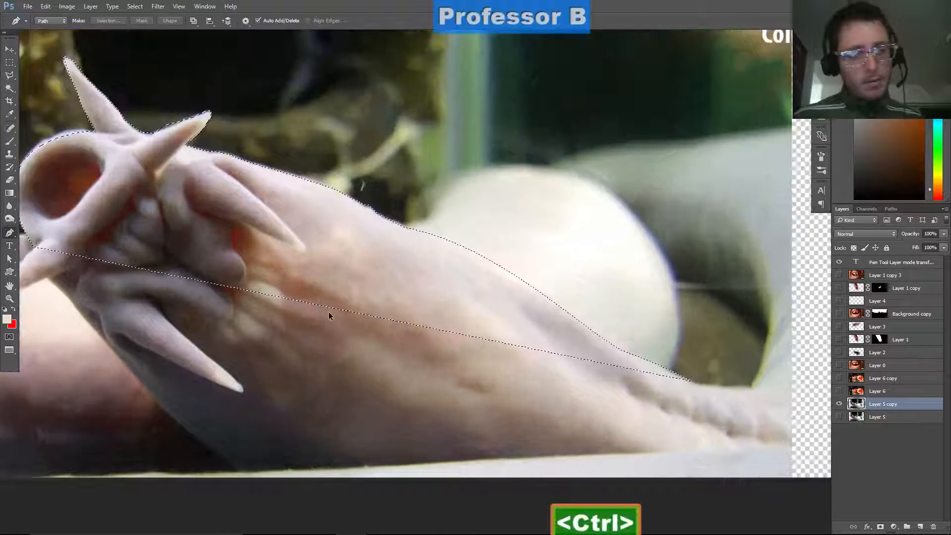
pyautogui.scroll(-3, 305, 295)
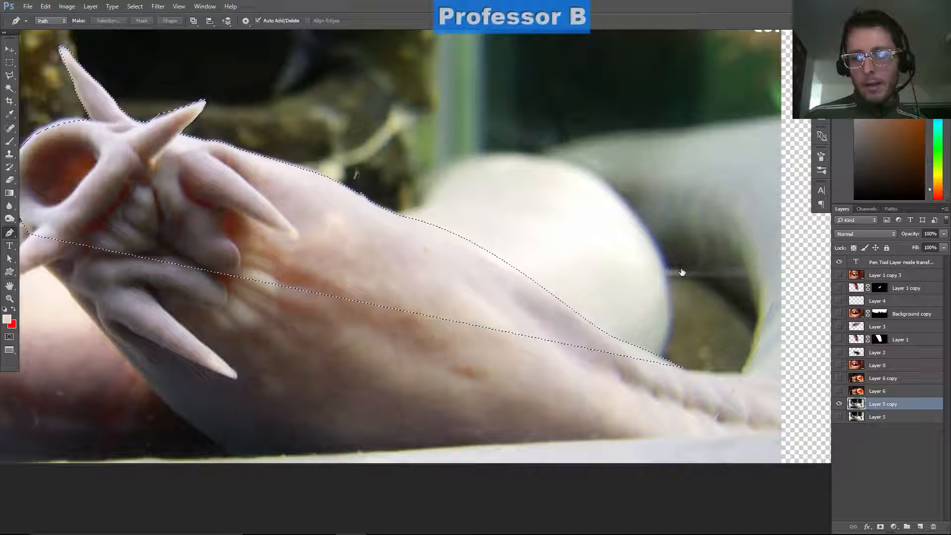
pyautogui.hotkey('ctrl', 'd')
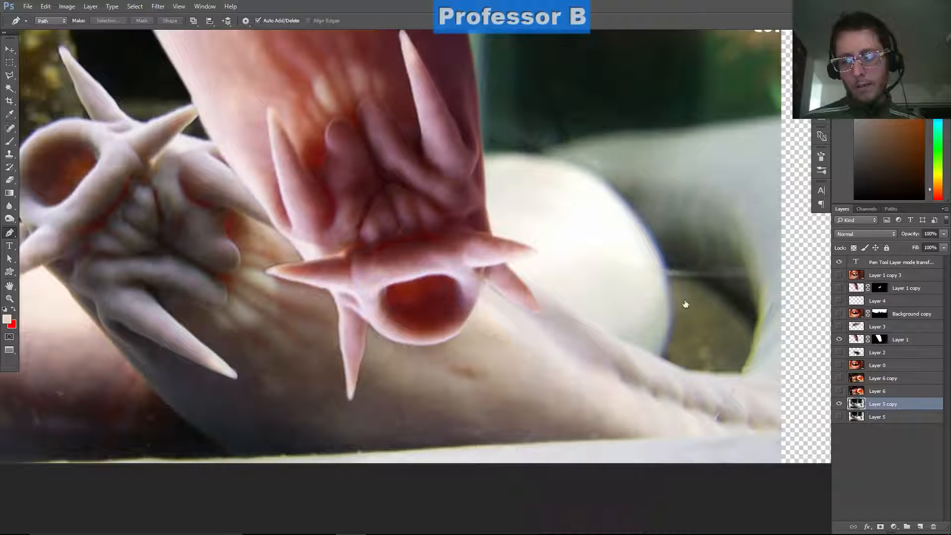
pyautogui.click(839, 378)
pyautogui.moveTo(494, 276); pyautogui.dragTo(431, 280)
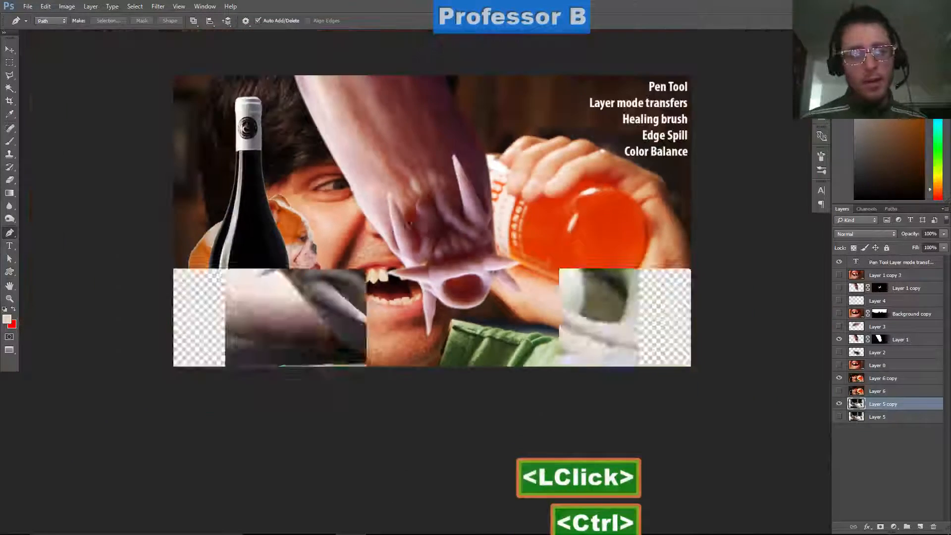
pyautogui.click(839, 365)
pyautogui.moveTo(541, 286); pyautogui.dragTo(574, 285)
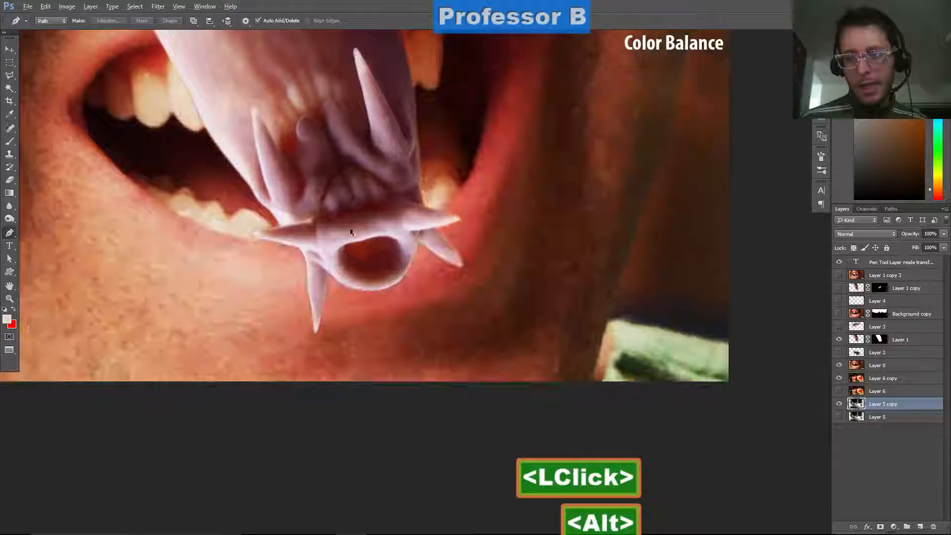
# - Load Layer 1's mask as a selection and examine the outline of the finished creature cut-out
pyautogui.moveTo(192, 140); pyautogui.dragTo(325, 310)
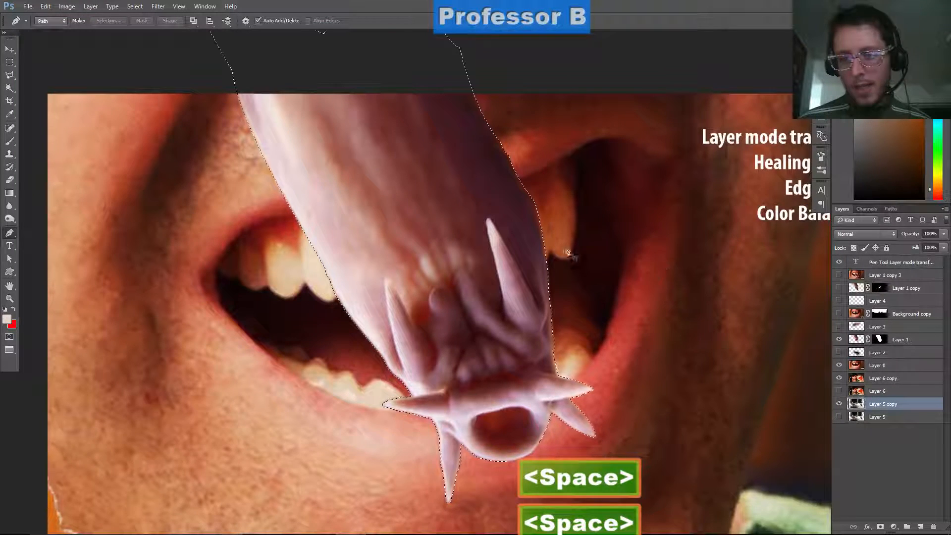
pyautogui.moveTo(294, 191); pyautogui.dragTo(420, 223)
pyautogui.keyDown('ctrl'); pyautogui.moveTo(529, 248); pyautogui.dragTo(423, 232); pyautogui.keyUp('ctrl')
pyautogui.hotkey('ctrl', 'd')
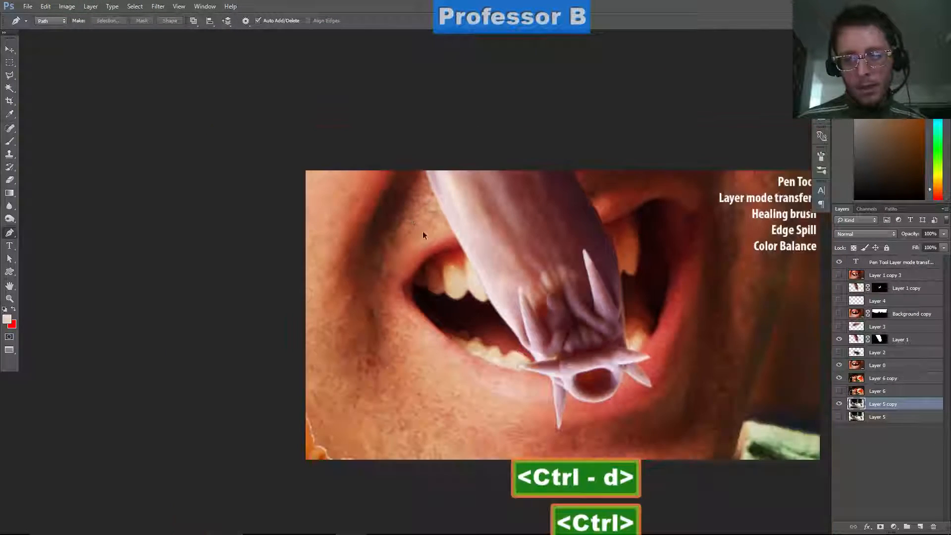
pyautogui.hotkey('ctrl', 'alt', 'z')
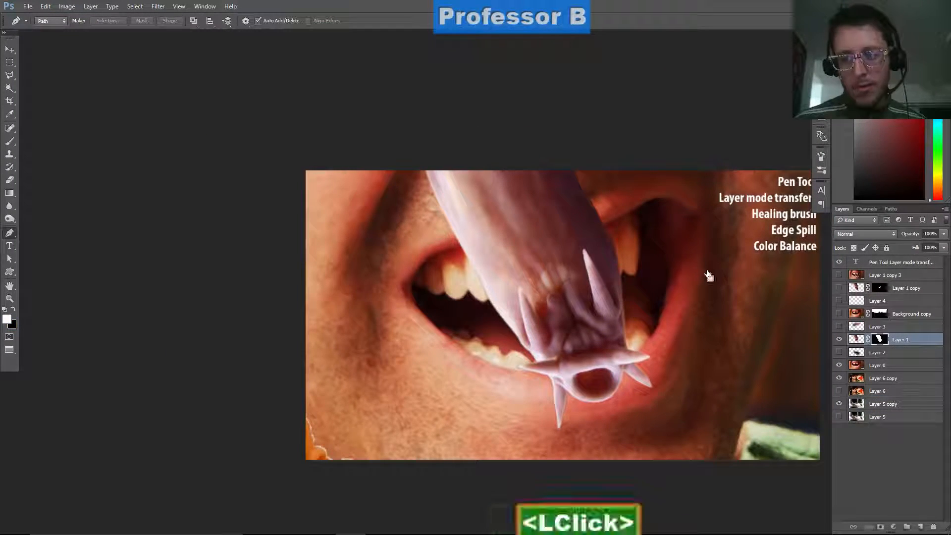
pyautogui.keyDown('ctrl'); pyautogui.click(880, 340); pyautogui.keyUp('ctrl')
pyautogui.keyDown('ctrl'); pyautogui.moveTo(348, 275); pyautogui.dragTo(394, 293); pyautogui.keyUp('ctrl')
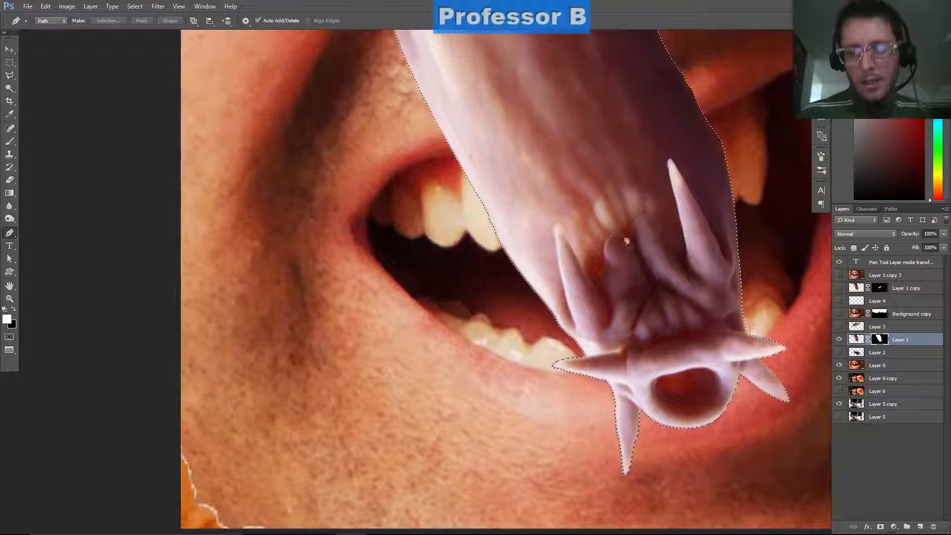
pyautogui.keyDown('ctrl'); pyautogui.moveTo(660, 310); pyautogui.dragTo(637, 304); pyautogui.keyUp('ctrl')
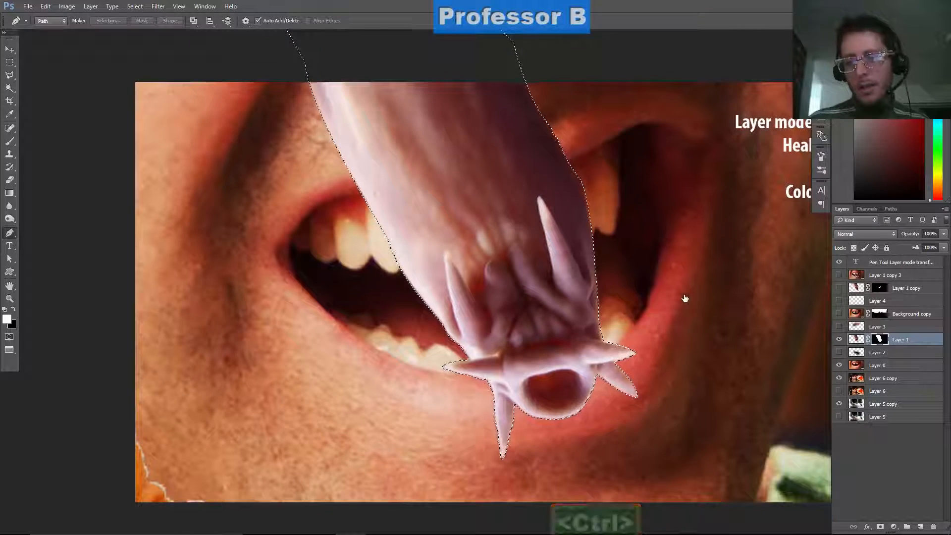
# - Make Layer 5 copy active, hide Layer 1, Layer 0 and Layer 6 copy, and clear the selection
pyautogui.click(906, 405)
pyautogui.moveTo(839, 340); pyautogui.dragTo(839, 379)
pyautogui.keyDown('ctrl'); pyautogui.moveTo(572, 331); pyautogui.dragTo(533, 331); pyautogui.keyUp('ctrl')
pyautogui.hotkey('ctrl', 'd')
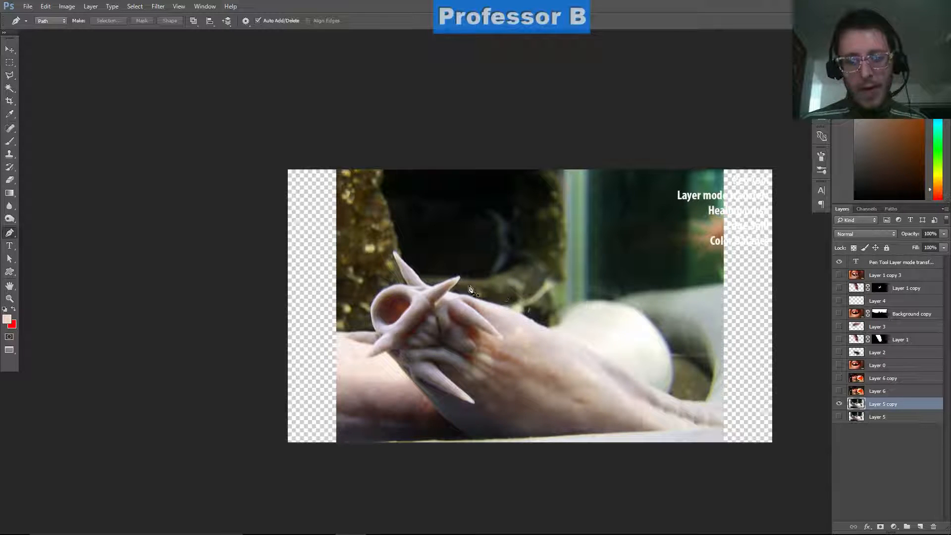
# - Show Layer 1 and Layer 0 again and examine the cut-out creature's body edges against the man's open mouth
pyautogui.keyDown('ctrl'); pyautogui.moveTo(650, 332); pyautogui.dragTo(672, 339); pyautogui.keyUp('ctrl')
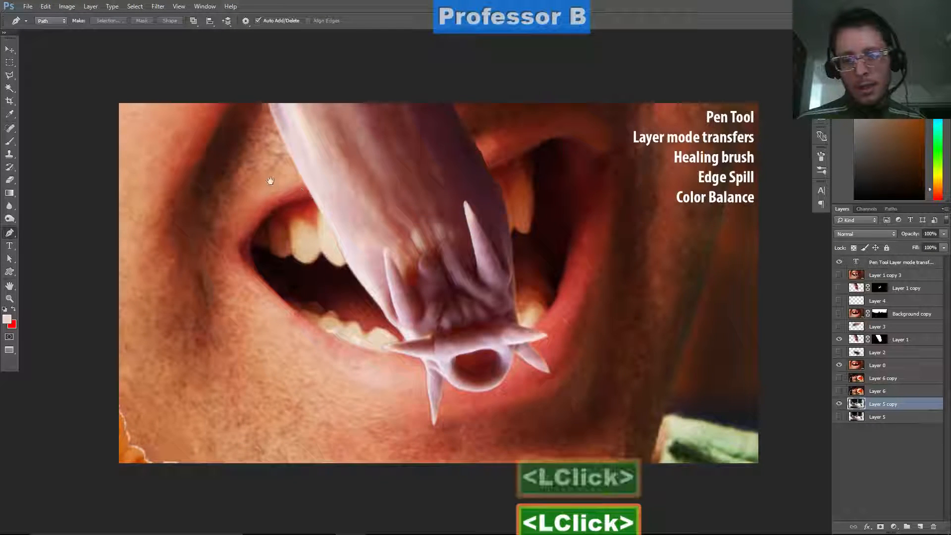
pyautogui.moveTo(671, 269); pyautogui.dragTo(345, 227)
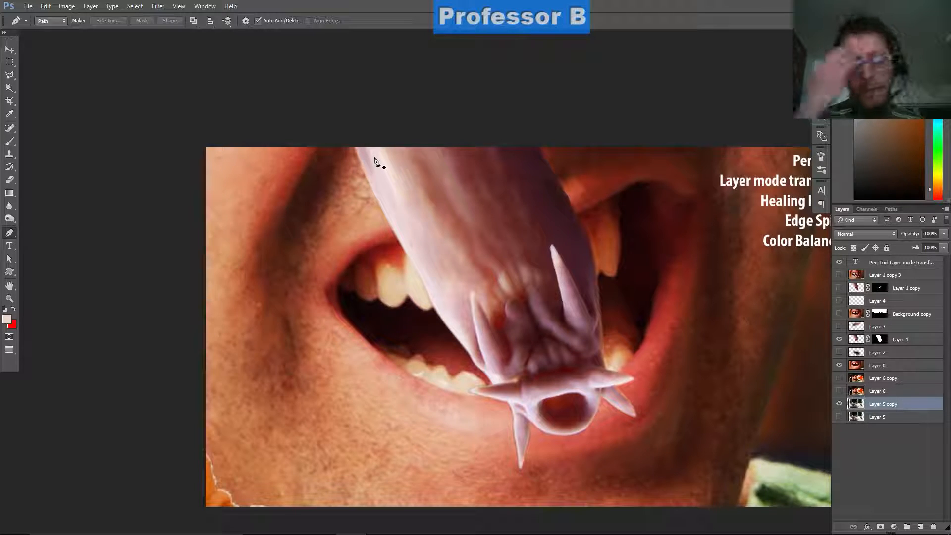
pyautogui.scroll(-2, 385, 166)
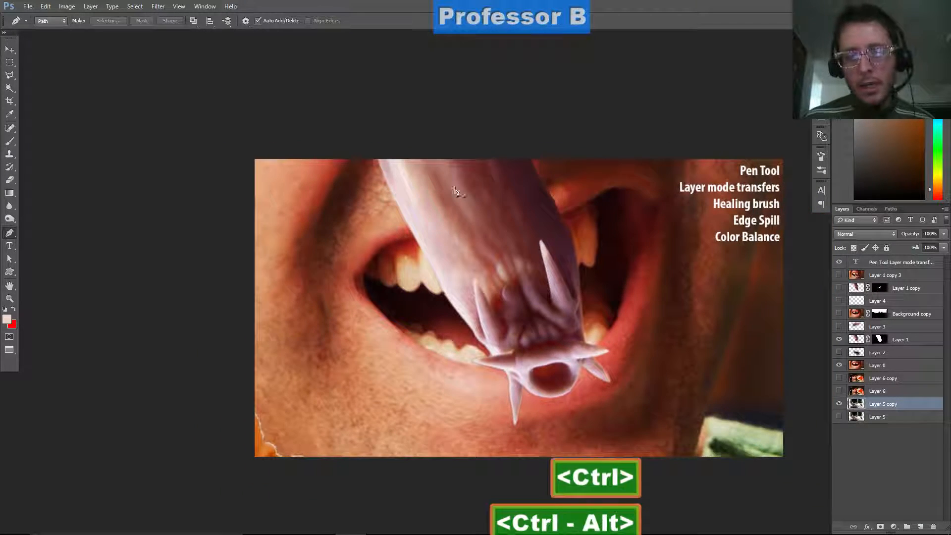
pyautogui.scroll(5, 460, 210)
pyautogui.scroll(2, 460, 210)
pyautogui.moveTo(398, 171); pyautogui.dragTo(384, 218)
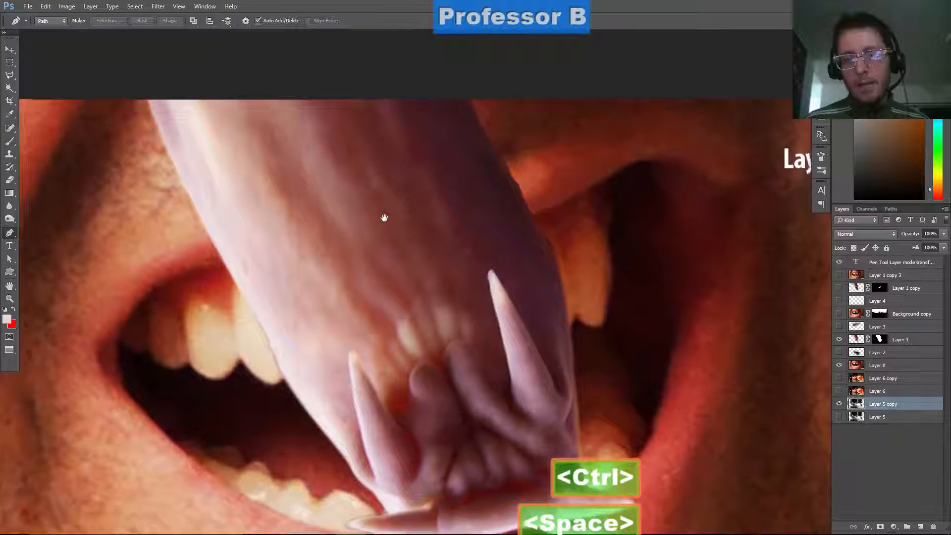
# - Examine the edges of the creature's horns and lower ring, comparing the view with Layer 1 hidden and shown
pyautogui.moveTo(276, 201); pyautogui.dragTo(216, 38)
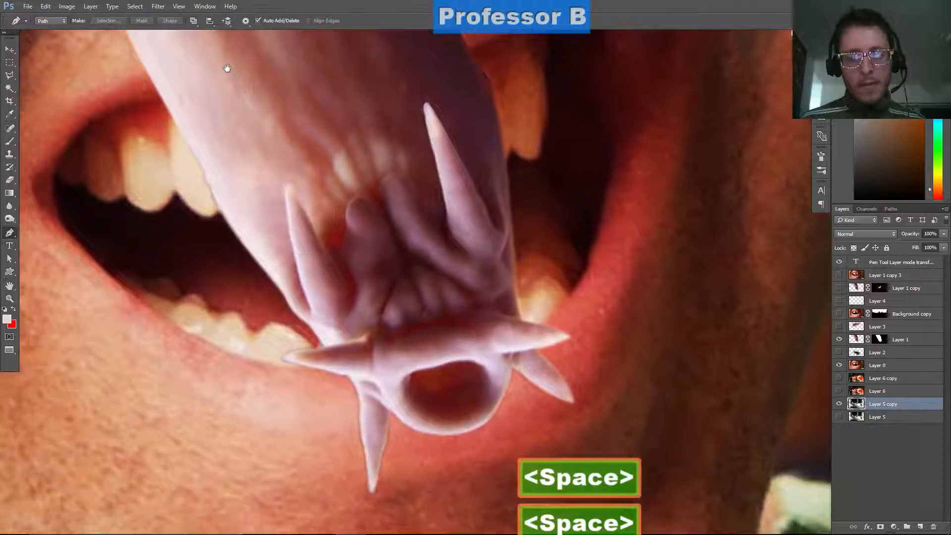
pyautogui.moveTo(304, 217); pyautogui.dragTo(308, 141)
pyautogui.scroll(3, 290, 217)
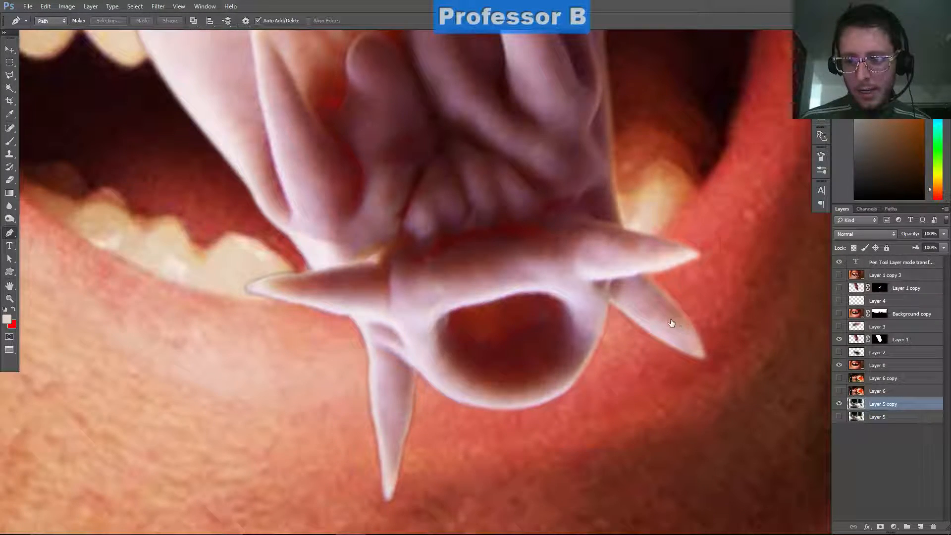
pyautogui.click(838, 339)
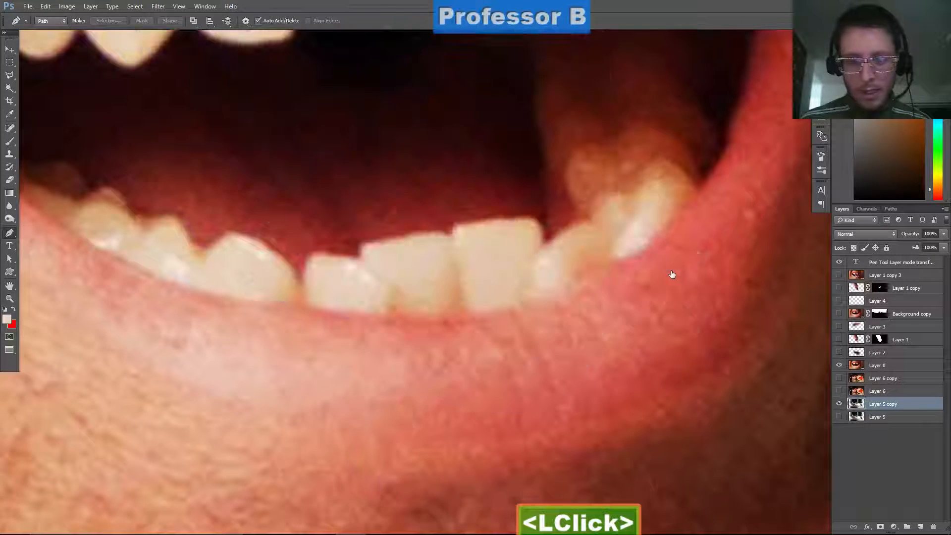
pyautogui.click(839, 339)
pyautogui.keyDown('ctrl'); pyautogui.click(438, 456); pyautogui.keyUp('ctrl')
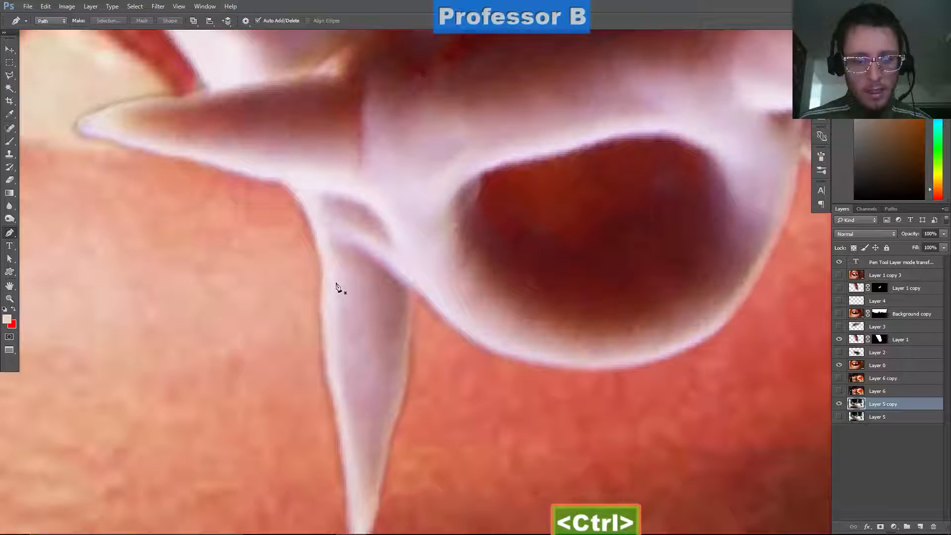
# - Make Layer 1 active with the Brush tool, load its mask as a selection to inspect the outline, and clear the selection
pyautogui.press('b')
pyautogui.scroll(-2, 298, 293)
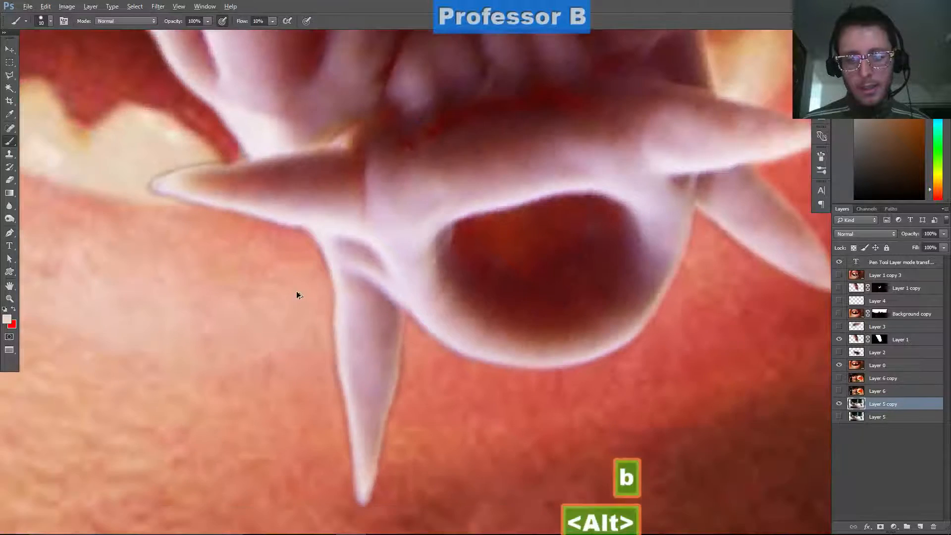
pyautogui.keyDown('ctrl'); pyautogui.click(688, 274); pyautogui.keyUp('ctrl')
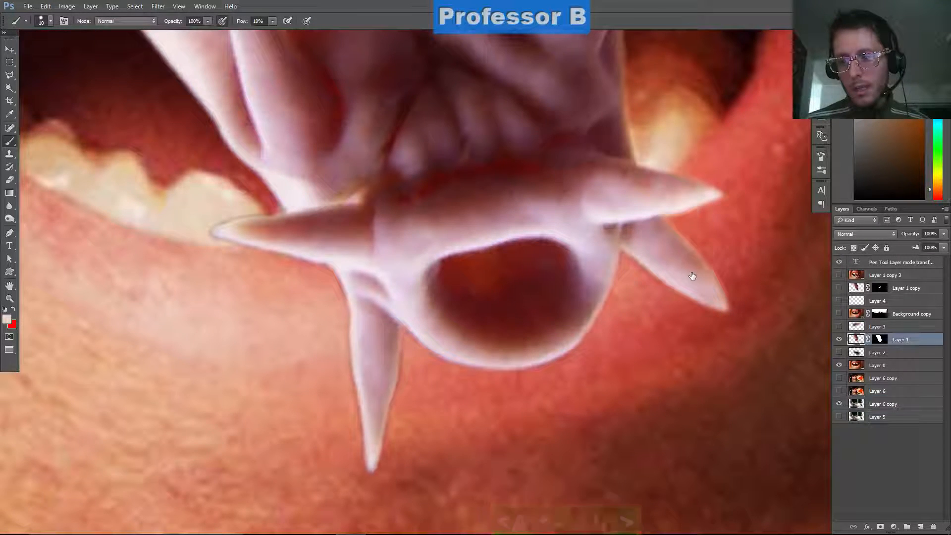
pyautogui.keyDown('ctrl'); pyautogui.click(880, 339); pyautogui.keyUp('ctrl')
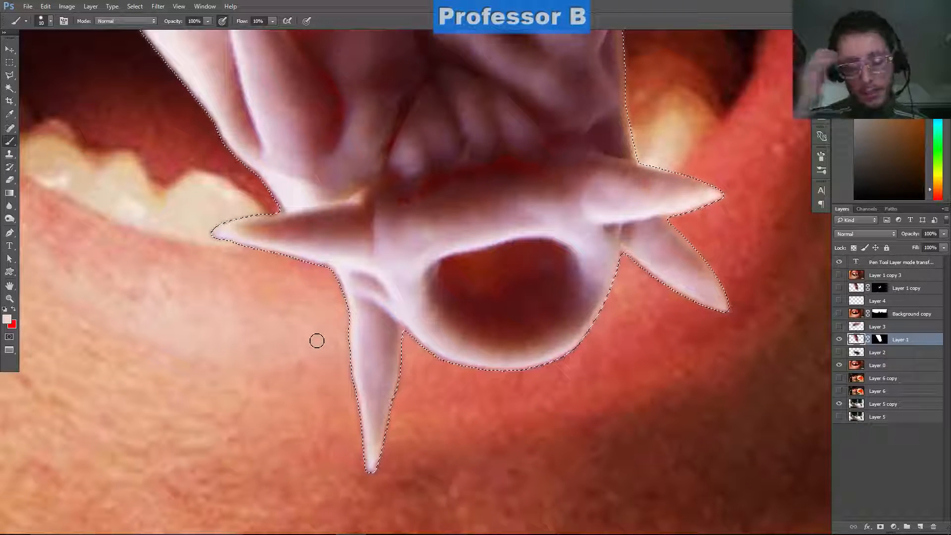
pyautogui.hotkey('ctrl', 'd')
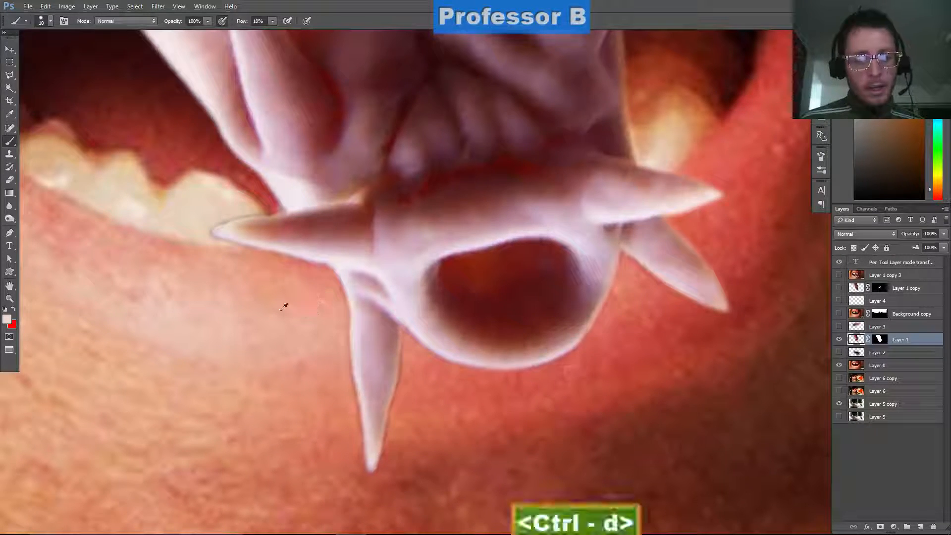
# - Sample the pale colour from the creature's lower-left horn and set the brush to size 25 with 5% flow
pyautogui.keyDown('alt'); pyautogui.click(353, 345); pyautogui.keyUp('alt')
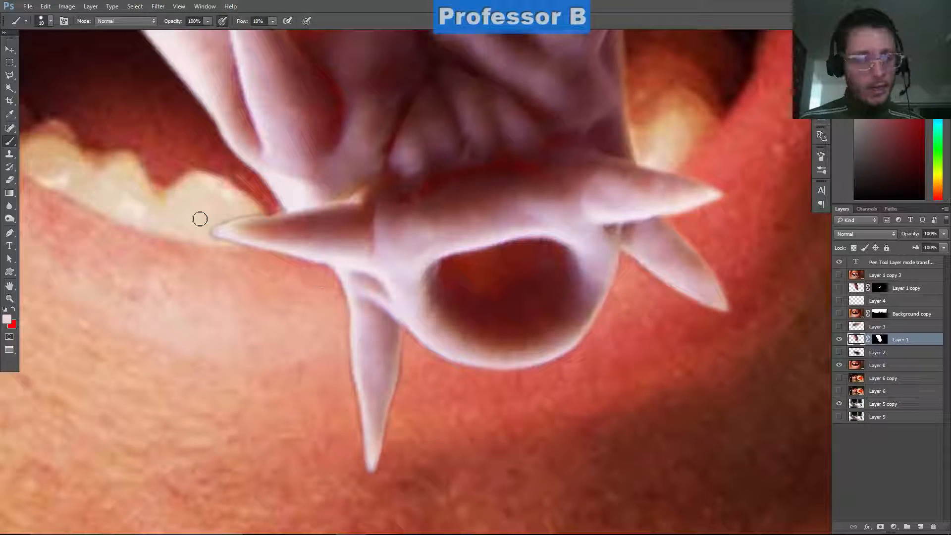
pyautogui.click(318, 283)
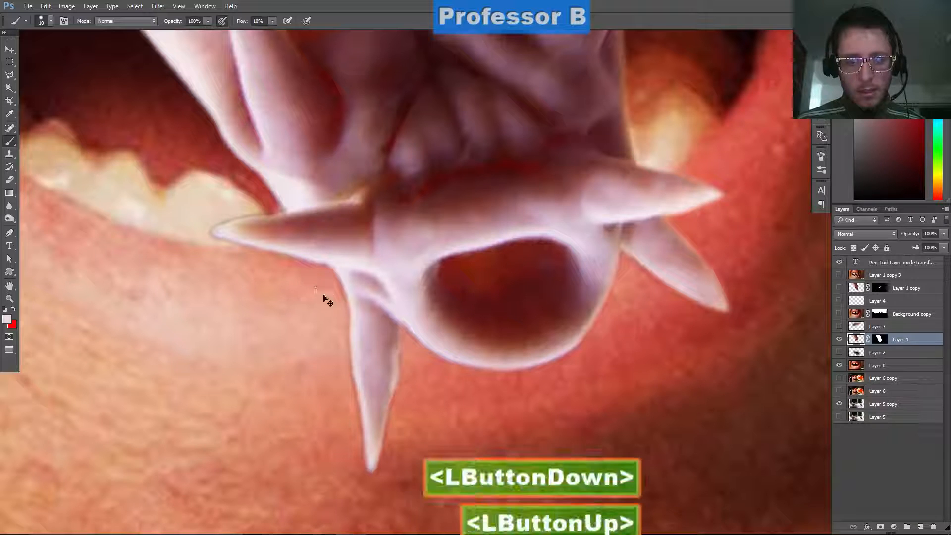
pyautogui.click(279, 259)
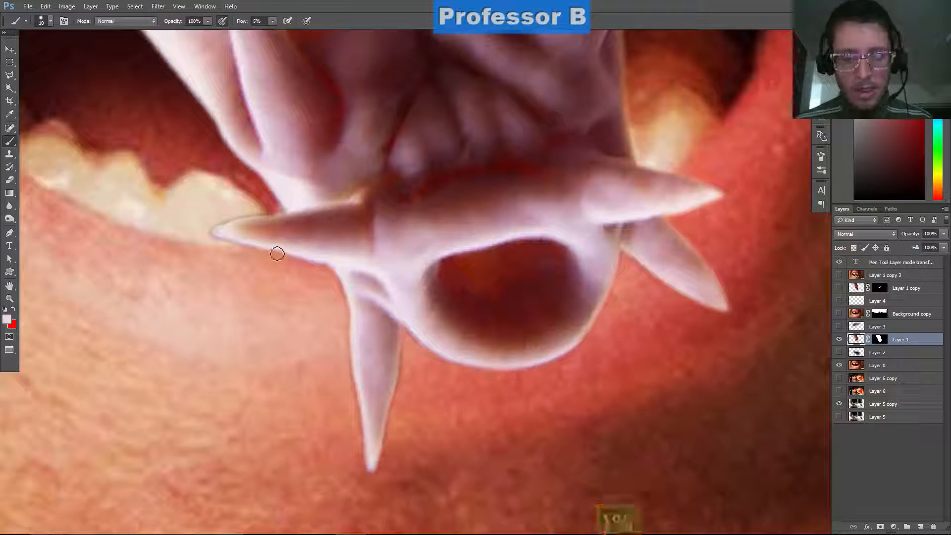
pyautogui.press(']')
pyautogui.press(']')
pyautogui.press(']')
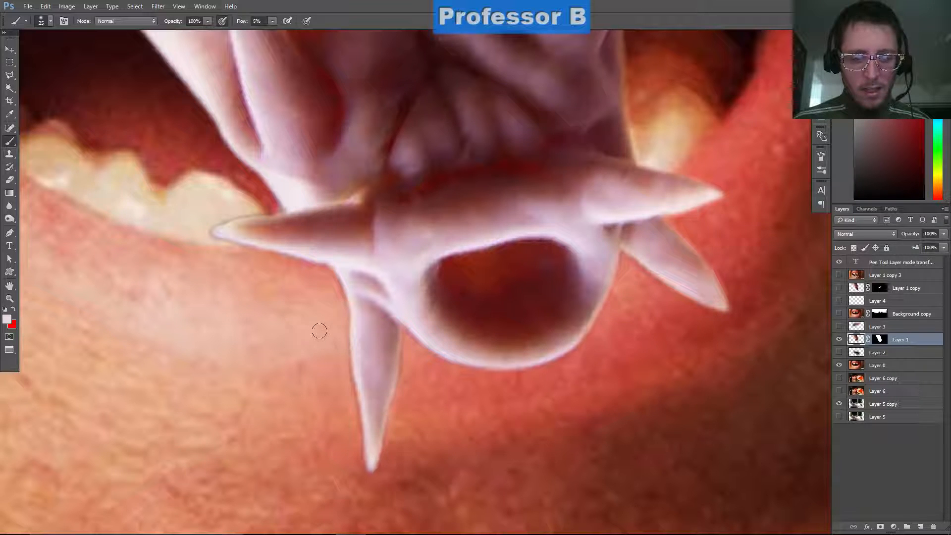
# - Brush the sampled colour around the creature's left horns and the adjoining teeth, raising the flow to 10%
pyautogui.moveTo(325, 296); pyautogui.dragTo(279, 363)
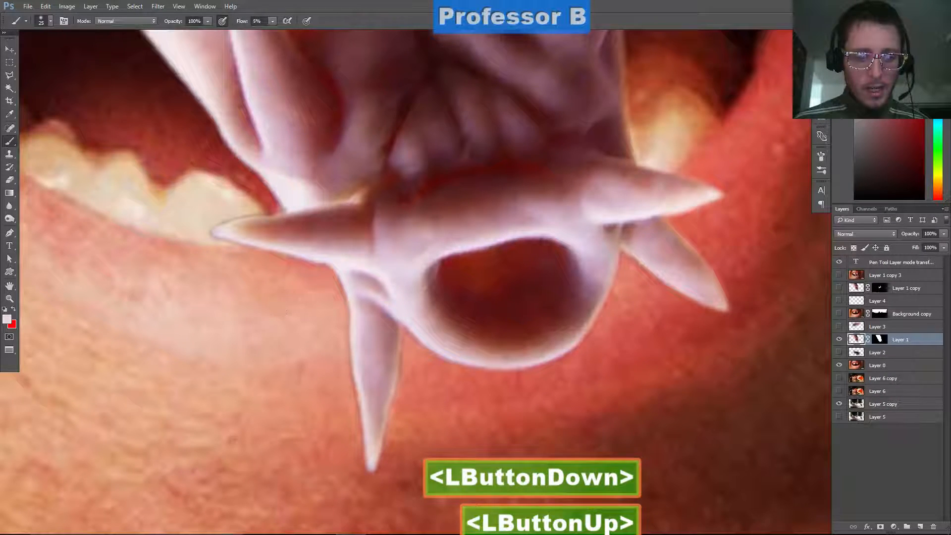
pyautogui.click(270, 268)
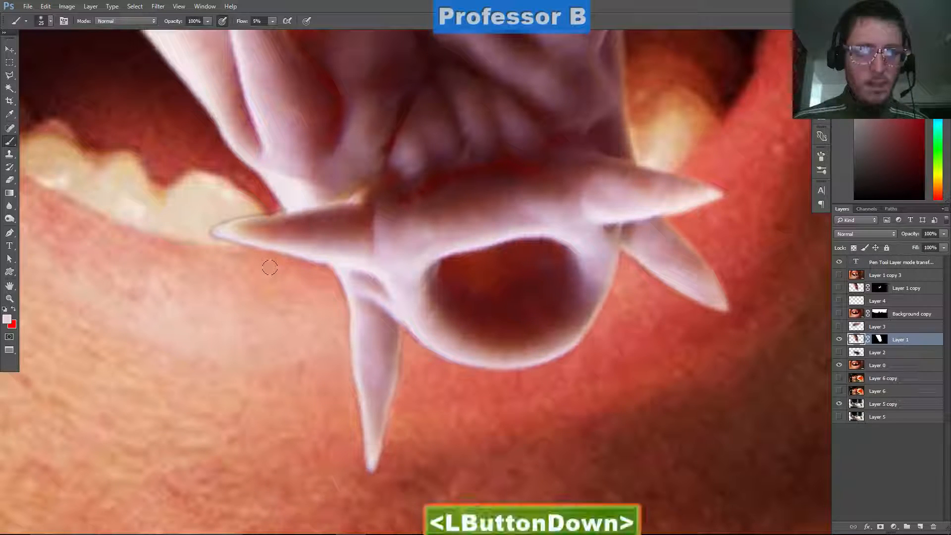
pyautogui.hotkey('shift', '1')
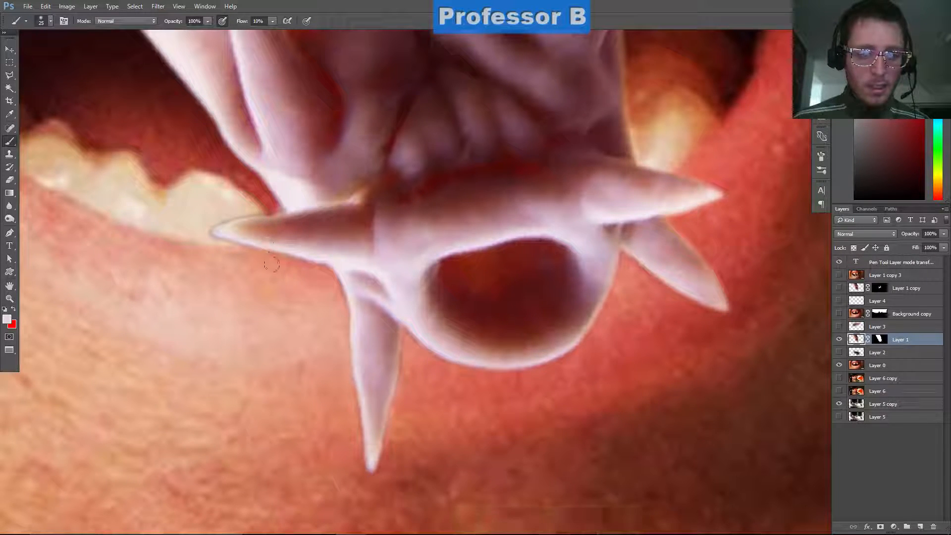
pyautogui.click(223, 207)
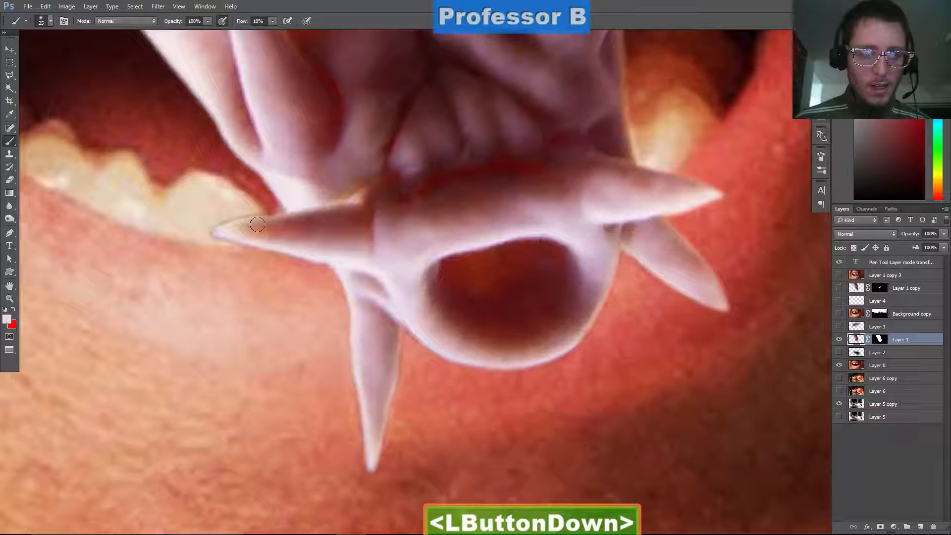
pyautogui.click(258, 223)
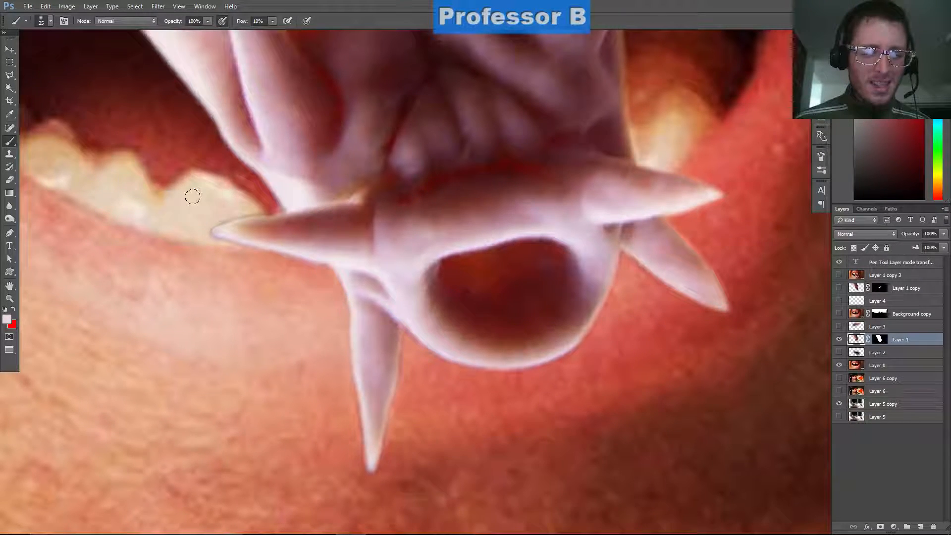
pyautogui.click(170, 167)
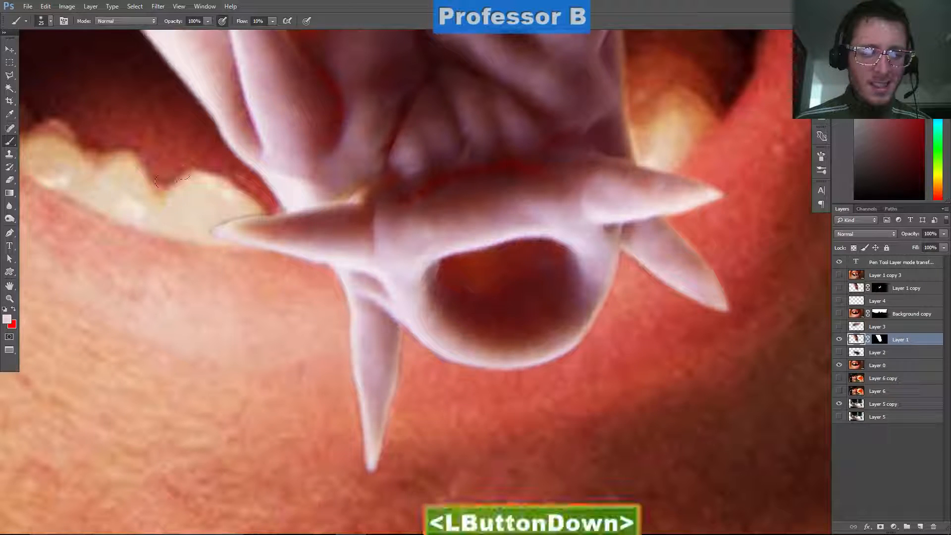
# - Sample the dark purple from the shaded side of the creature's body, followed by the pale tone near its left edge
pyautogui.press('space')
pyautogui.moveTo(372, 210); pyautogui.dragTo(210, 305)
pyautogui.moveTo(310, 378); pyautogui.dragTo(102, 132)
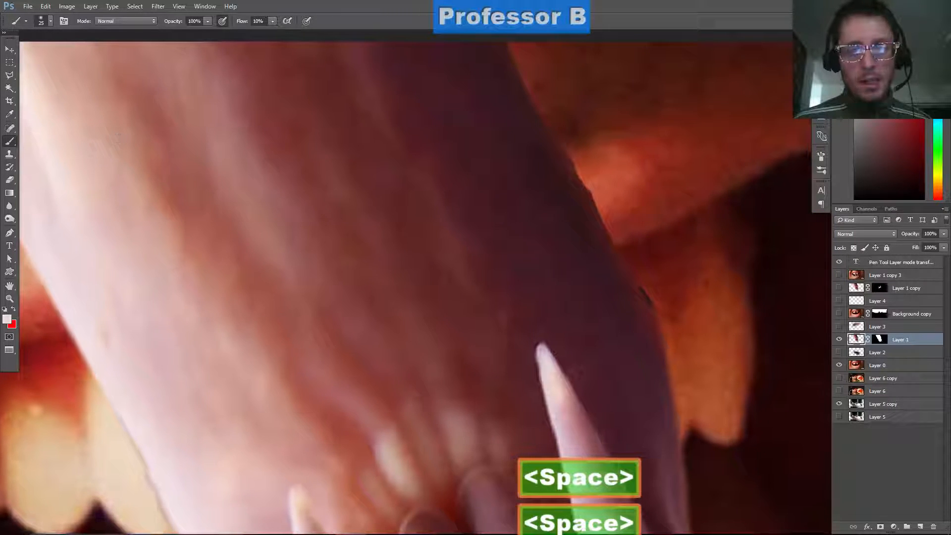
pyautogui.keyDown('alt'); pyautogui.click(522, 241); pyautogui.keyUp('alt')
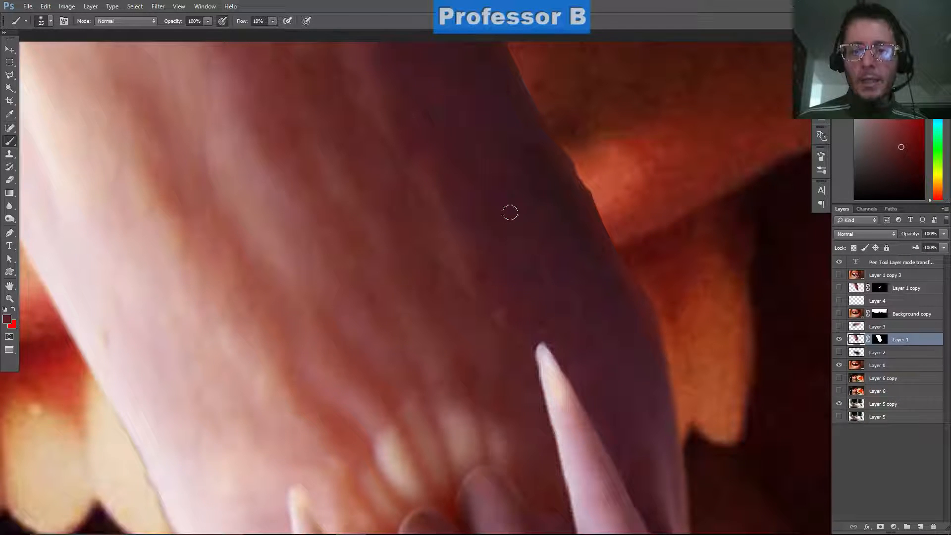
pyautogui.moveTo(471, 152)
pyautogui.mouseDown()
pyautogui.moveTo(460, 138)
pyautogui.moveTo(480, 310)
pyautogui.moveTo(630, 185)
pyautogui.mouseUp()
pyautogui.scroll(-3, 327, 327)
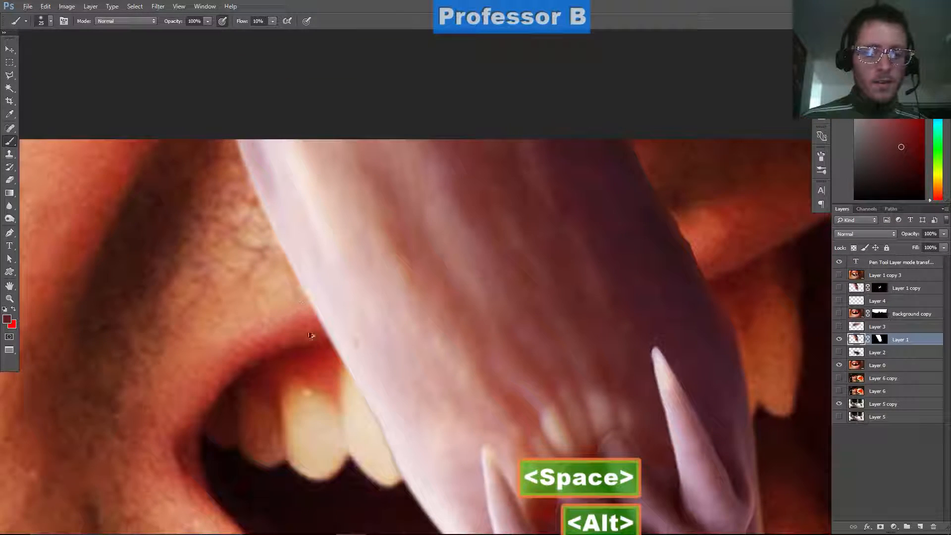
pyautogui.moveTo(339, 376); pyautogui.dragTo(346, 322)
pyautogui.keyDown('alt'); pyautogui.click(407, 399); pyautogui.keyUp('alt')
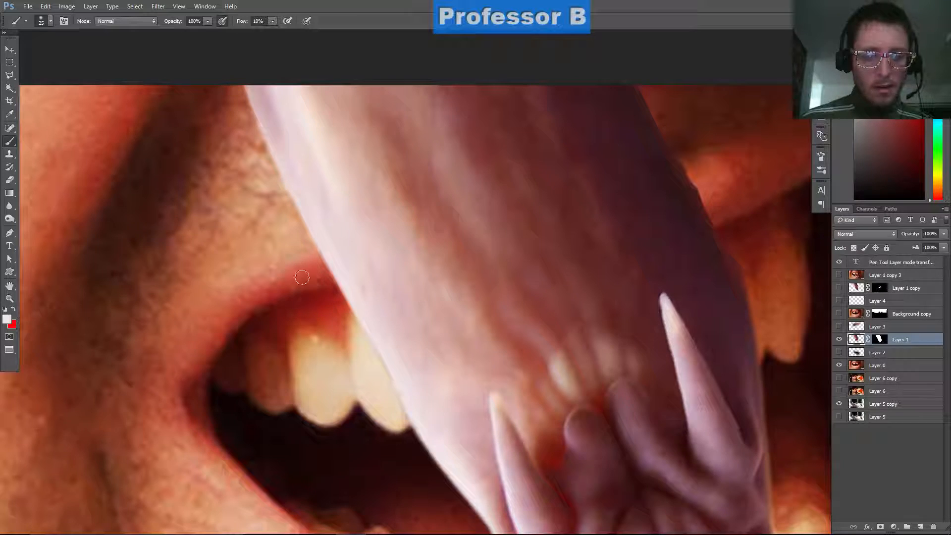
pyautogui.moveTo(292, 390); pyautogui.dragTo(247, 333)
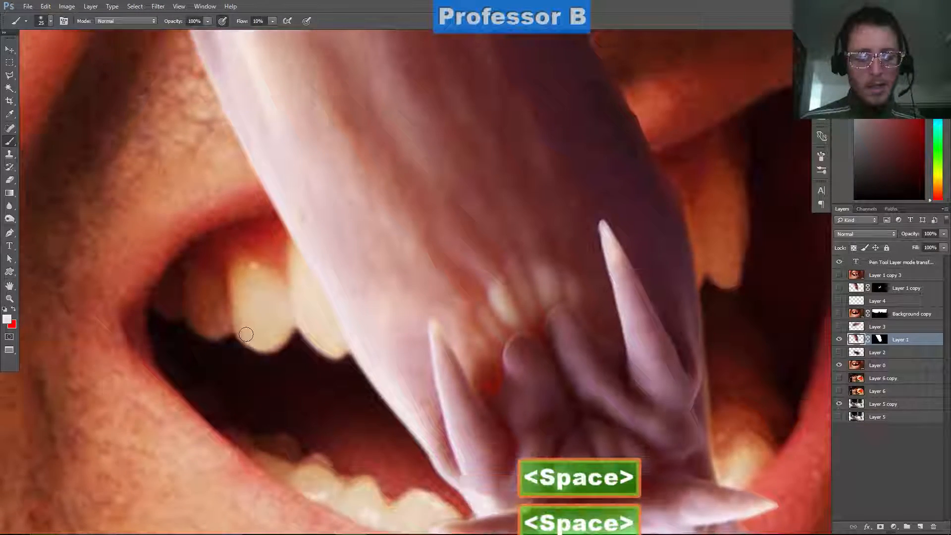
# - Sample a pink tone from the ridge above the creature's ring-shaped mouth and dab it onto the ridge
pyautogui.scroll(-8, 247, 340)
pyautogui.moveTo(411, 348); pyautogui.dragTo(389, 280)
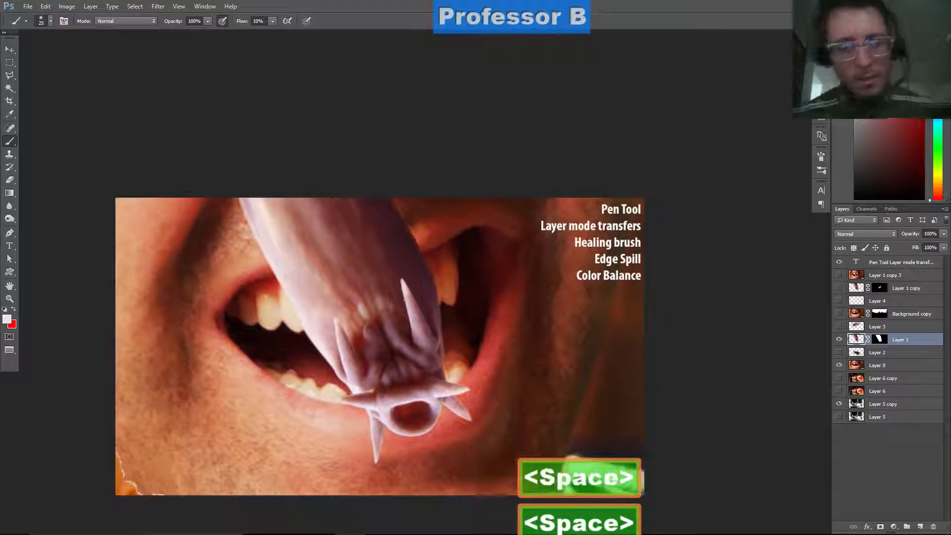
pyautogui.moveTo(346, 350); pyautogui.dragTo(406, 355)
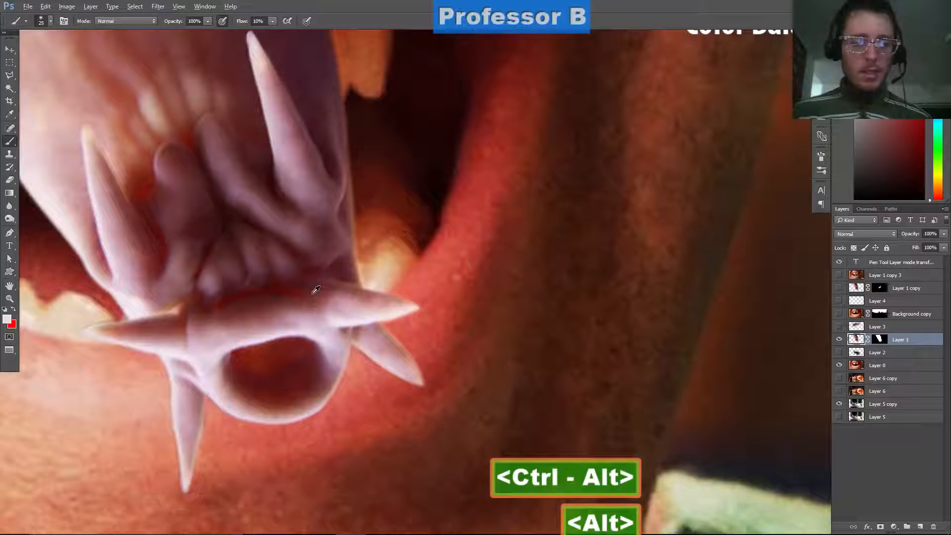
pyautogui.keyDown('alt'); pyautogui.click(292, 286); pyautogui.keyUp('alt')
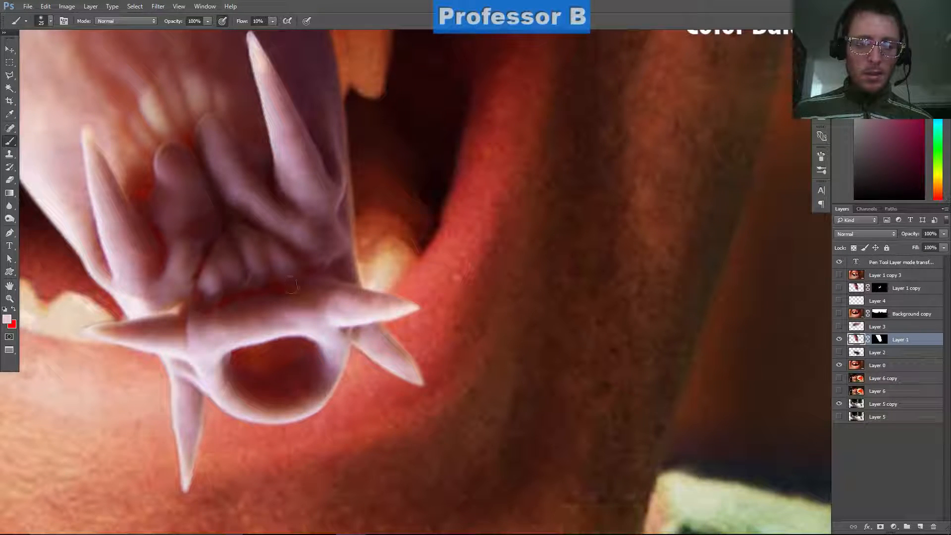
pyautogui.click(326, 320)
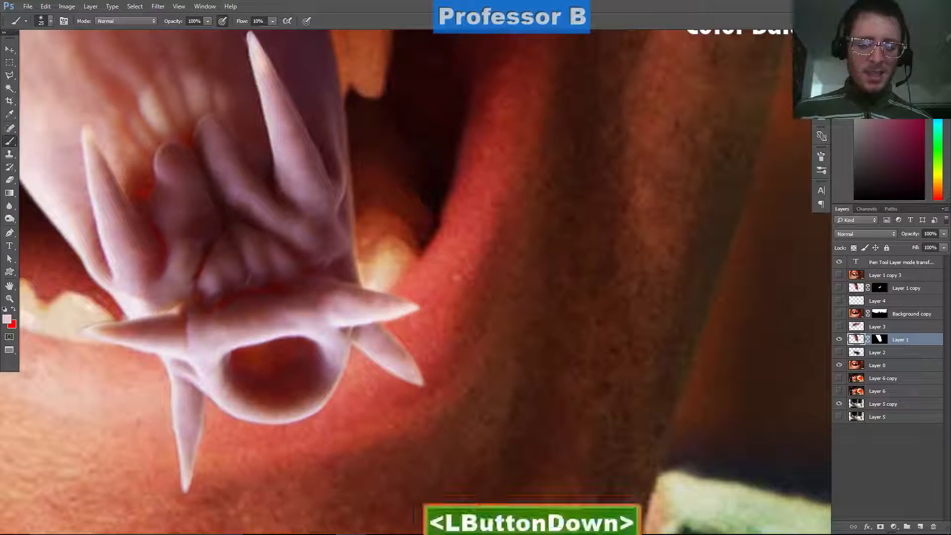
# - Brush the pink tone over the creature's left horn and the rim of its mouth, and check the whole composite
pyautogui.press('space')
pyautogui.moveTo(309, 352)
pyautogui.mouseDown()
pyautogui.moveTo(329, 356)
pyautogui.moveTo(398, 337)
pyautogui.mouseUp()
pyautogui.moveTo(236, 320); pyautogui.dragTo(237, 334)
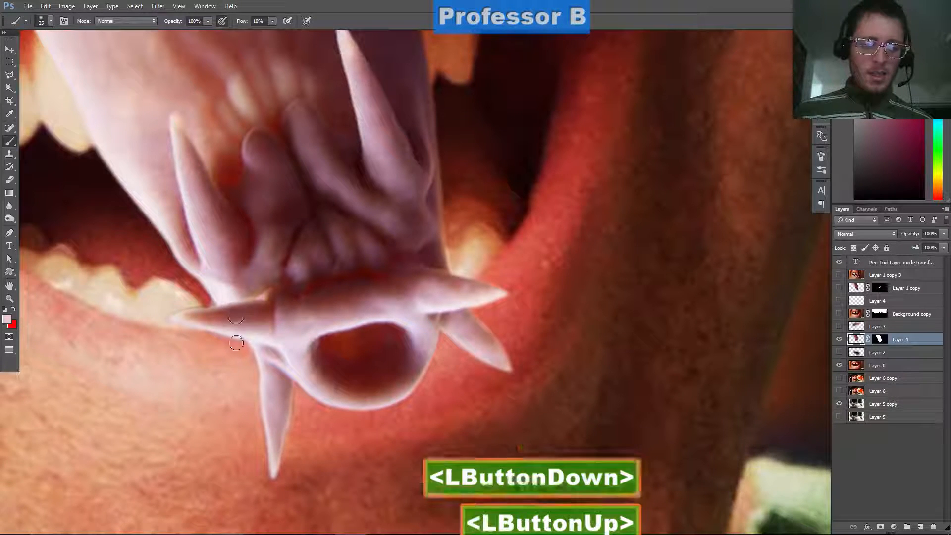
pyautogui.moveTo(299, 381); pyautogui.dragTo(305, 386)
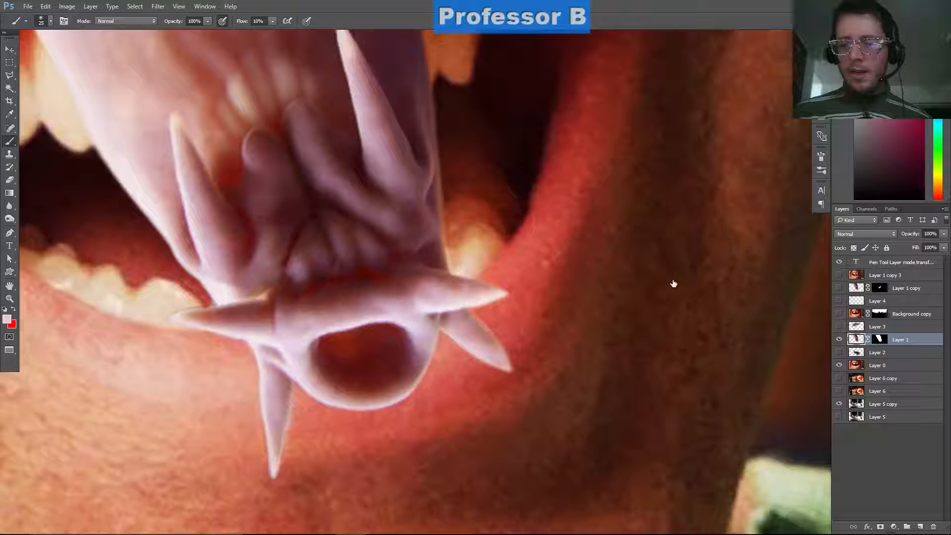
pyautogui.hotkey('ctrl', '-')
pyautogui.hotkey('ctrl', '-')
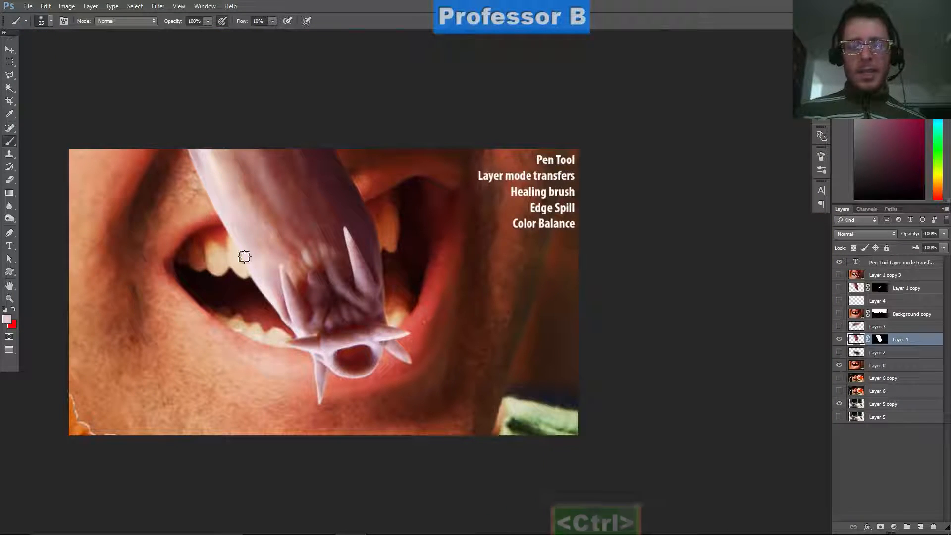
# - Add a Drop Shadow effect to the creature on Layer 1
pyautogui.press('v')
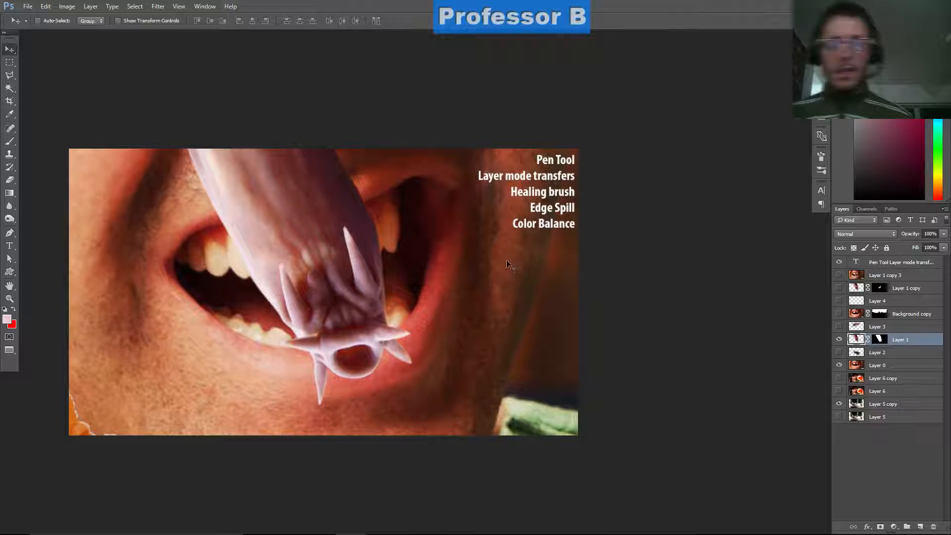
pyautogui.press('b')
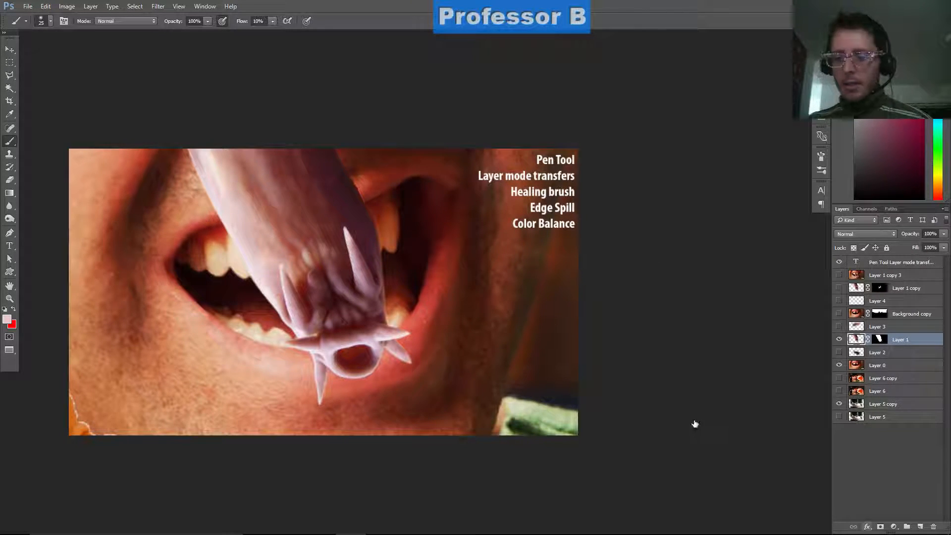
pyautogui.click(866, 526)
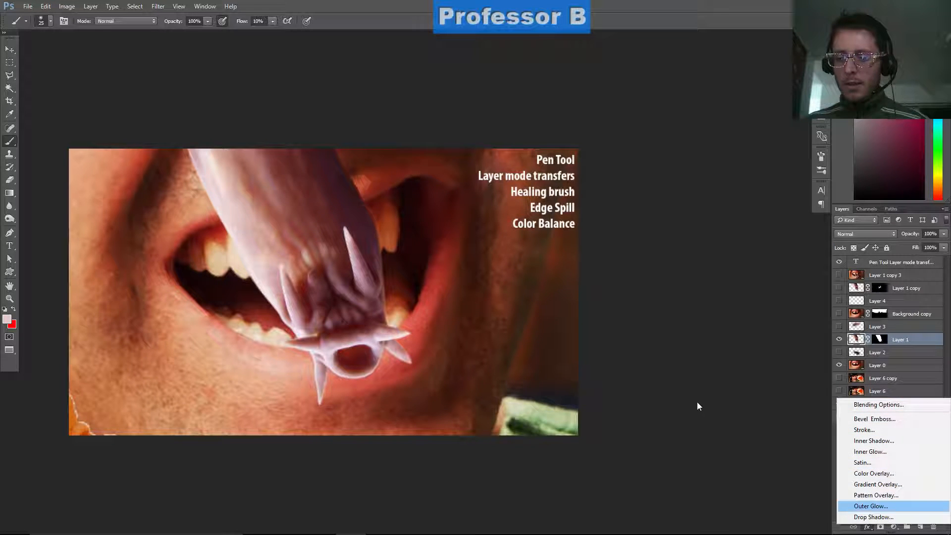
pyautogui.click(872, 516)
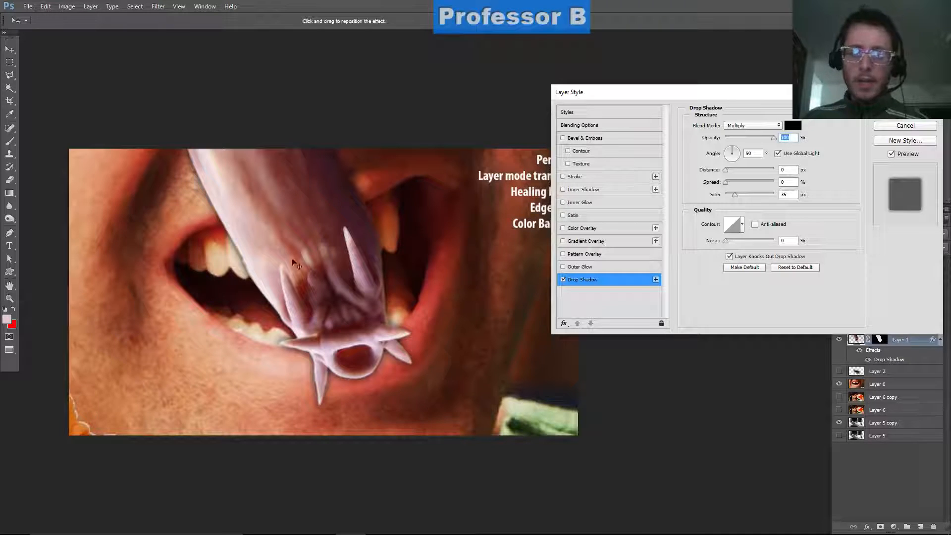
pyautogui.press('ctrl')
pyautogui.press('ctrl')
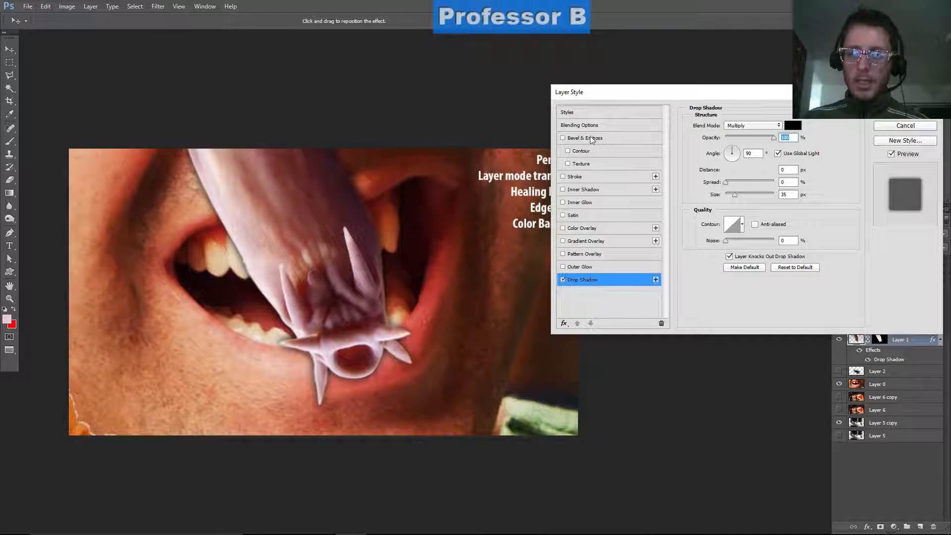
# - Set the drop shadow's distance to 48 px, angle to 82° and opacity to 0%
pyautogui.moveTo(738, 170); pyautogui.dragTo(749, 170)
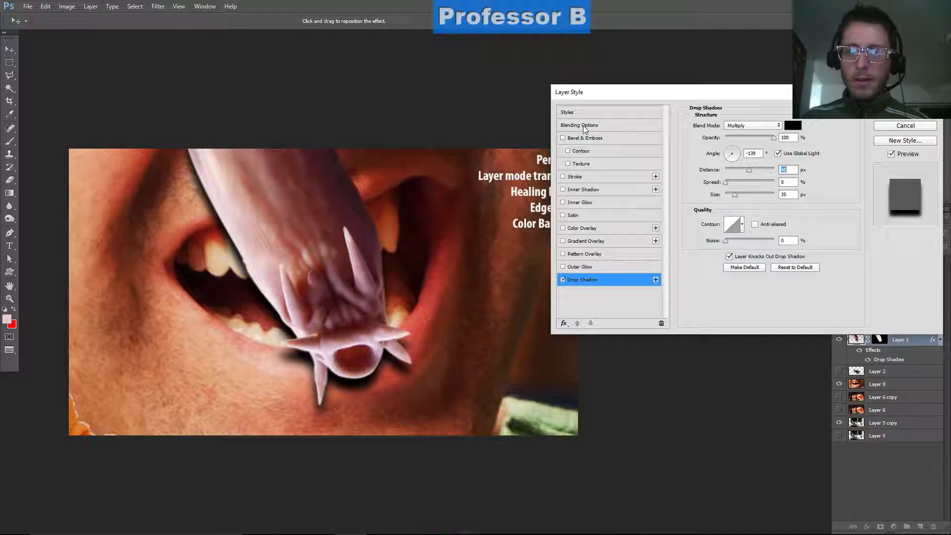
pyautogui.click(729, 153)
pyautogui.click(733, 147)
pyautogui.click(726, 138)
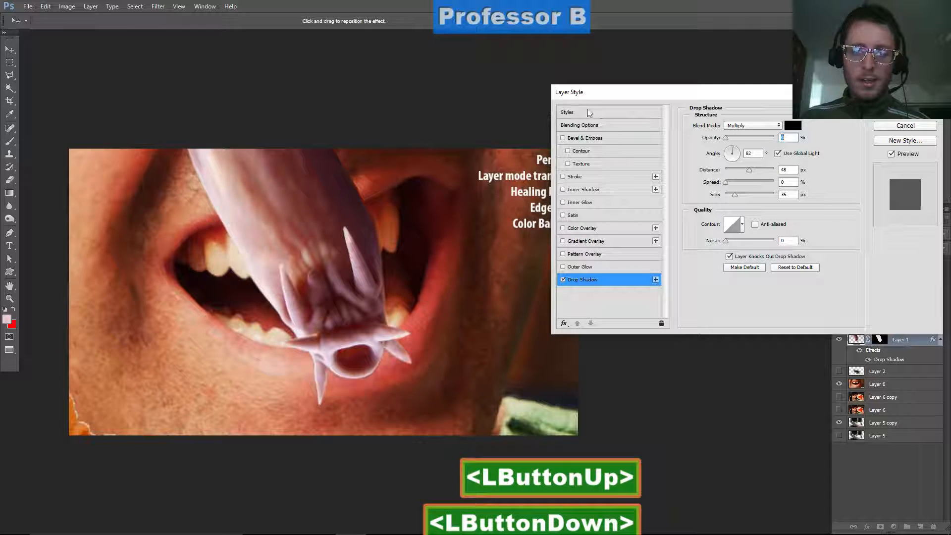
# - Try the drop shadow at a 122° angle, 73 px distance and nearly full opacity, and discard the effect
pyautogui.click(734, 159)
pyautogui.moveTo(734, 158); pyautogui.dragTo(755, 169)
pyautogui.click(729, 149)
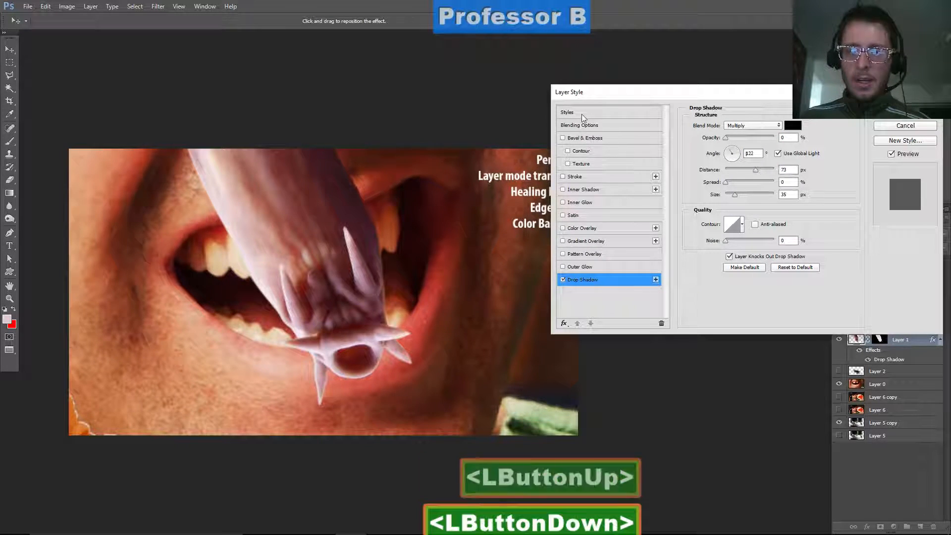
pyautogui.click(772, 138)
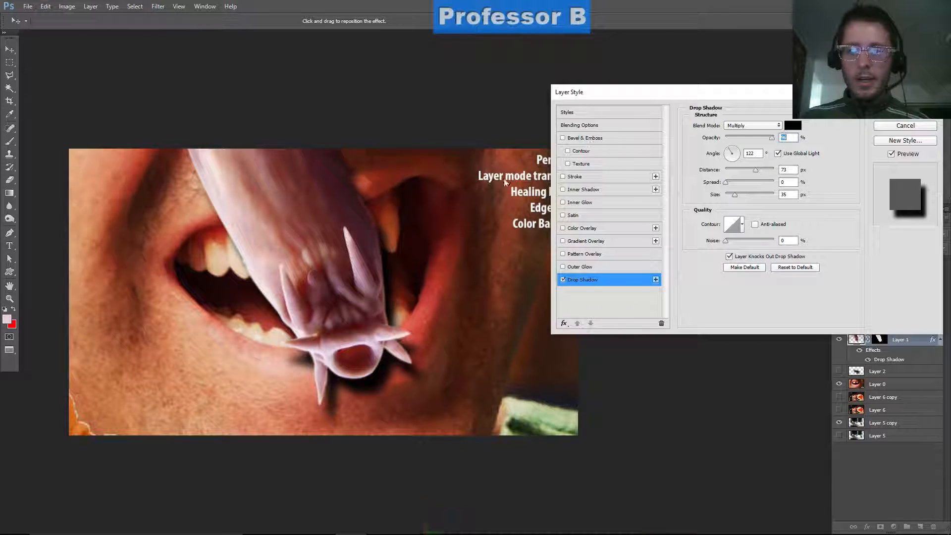
pyautogui.moveTo(325, 262); pyautogui.dragTo(283, 282)
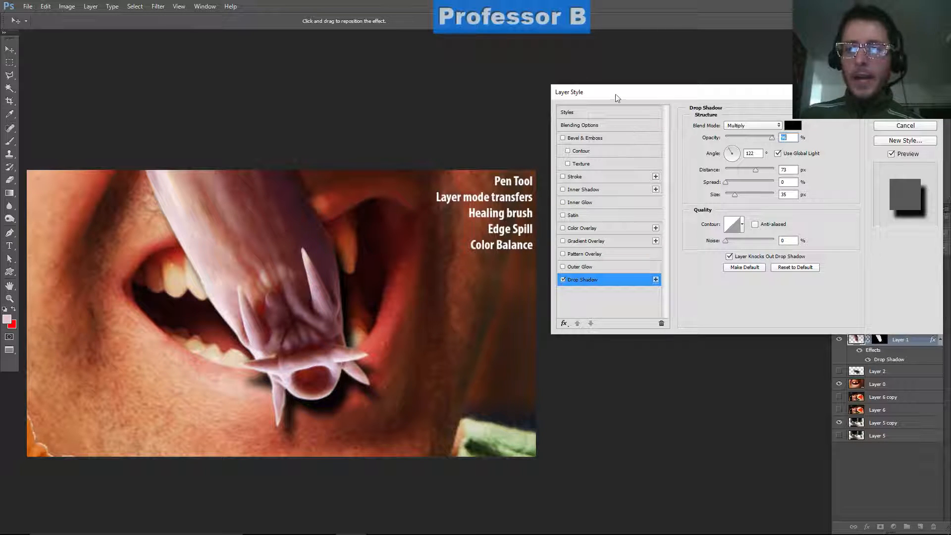
pyautogui.press('Escape')
# - Try moving the creature slightly upward over the mouth, and undo the move
pyautogui.hotkey('ctrl', '+')
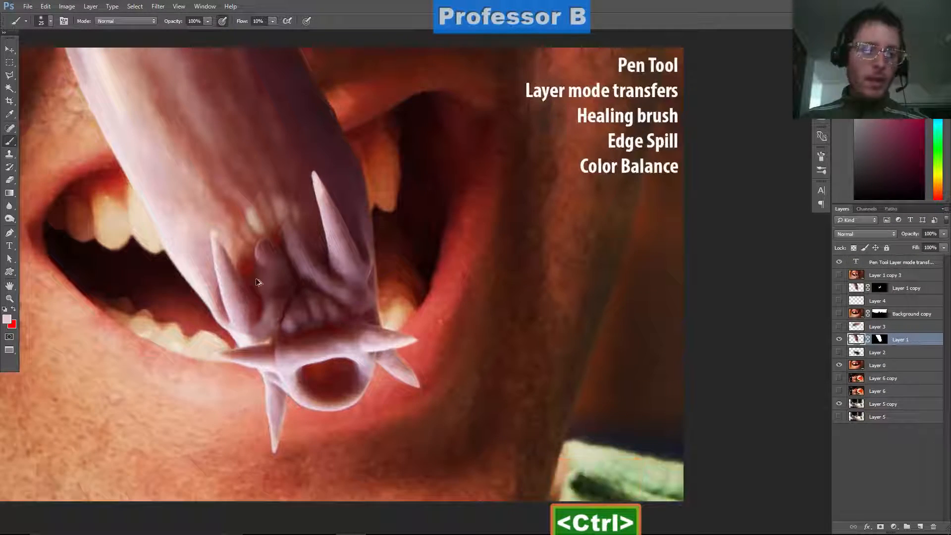
pyautogui.hotkey('ctrl', '-')
pyautogui.hotkey('ctrl', '-')
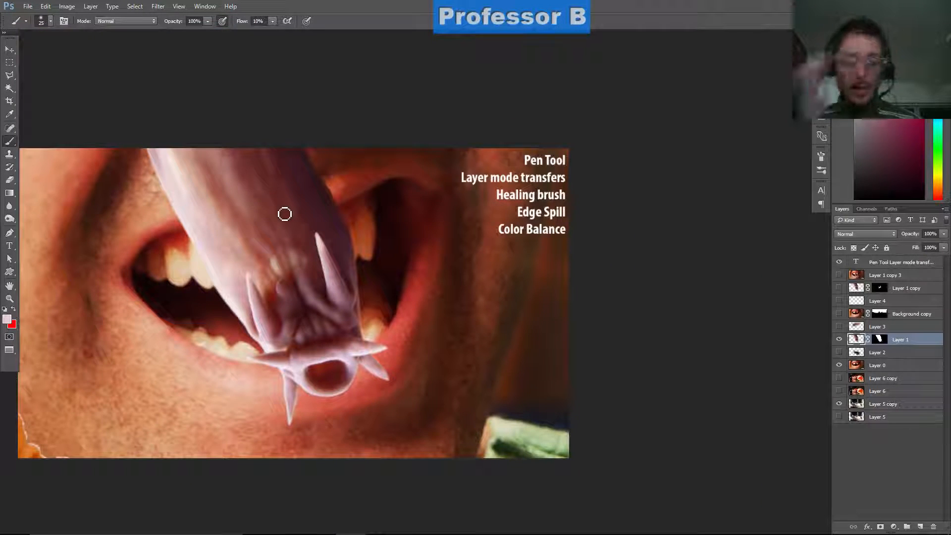
pyautogui.press('v')
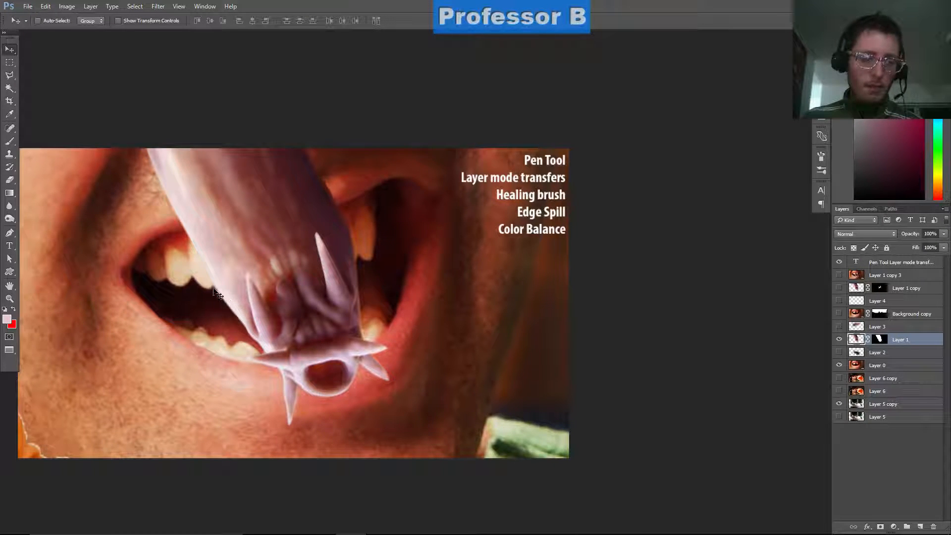
pyautogui.scroll(5, 233, 303)
pyautogui.scroll(-1, 207, 289)
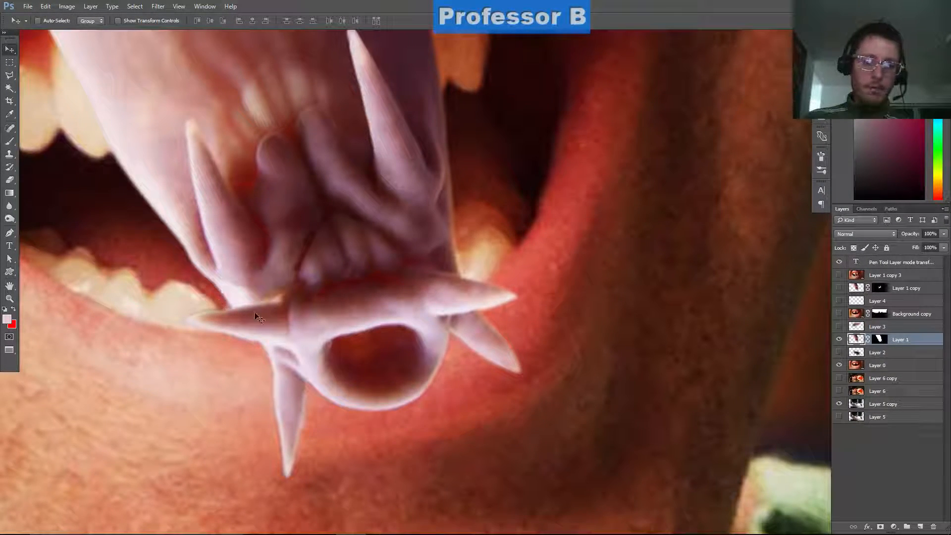
pyautogui.moveTo(251, 318); pyautogui.dragTo(250, 302)
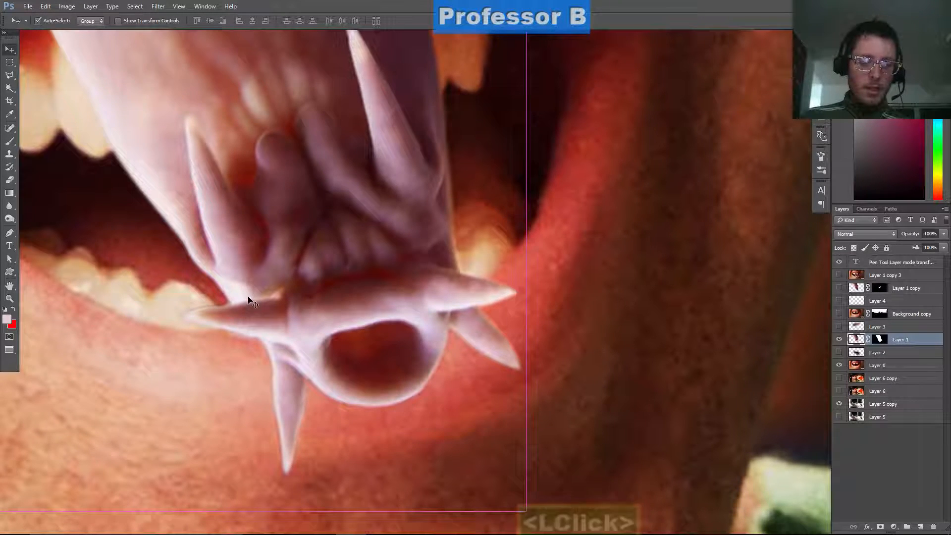
pyautogui.hotkey('ctrl', 'z')
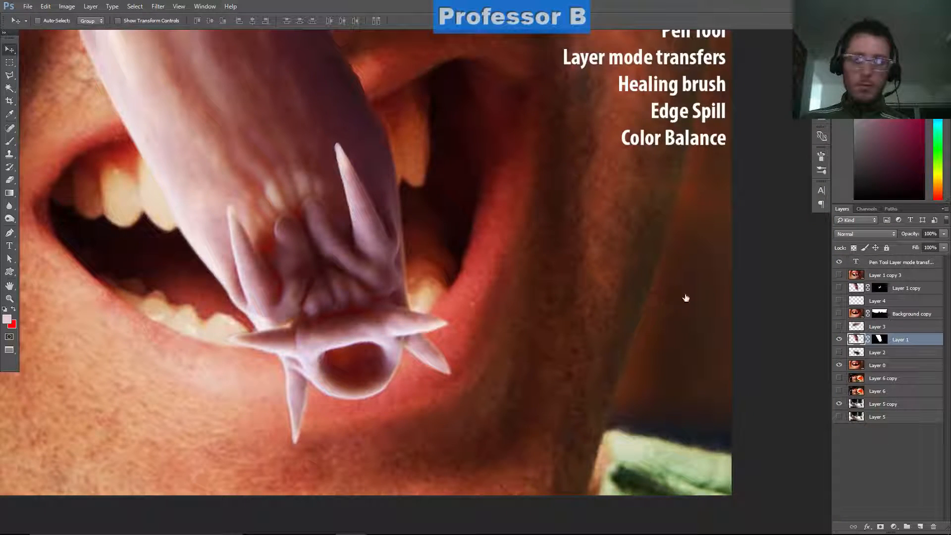
# - Preview the painted shadow on Layer 2 beneath the creature, leaving that layer selected and hidden
pyautogui.click(839, 352)
pyautogui.moveTo(204, 303); pyautogui.dragTo(167, 243)
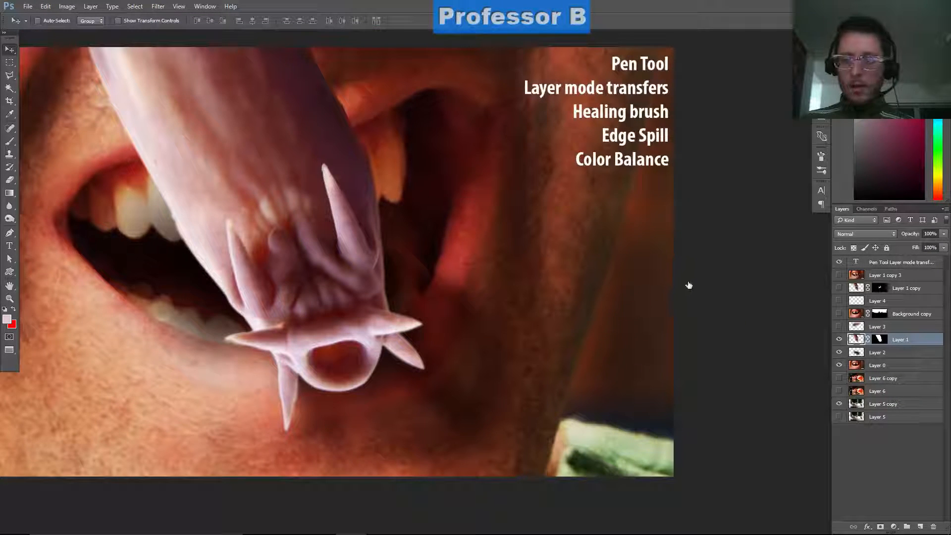
pyautogui.click(861, 355)
pyautogui.click(839, 352)
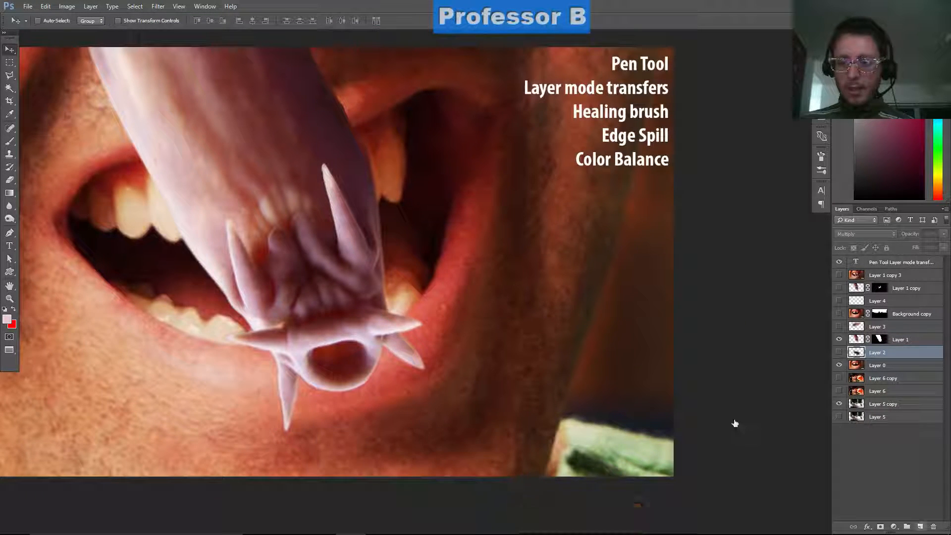
# - Add an empty layer between Layer 2 and the creature's Layer 1, and enlarge the brush to size 400
pyautogui.click(920, 527)
pyautogui.click(10, 141)
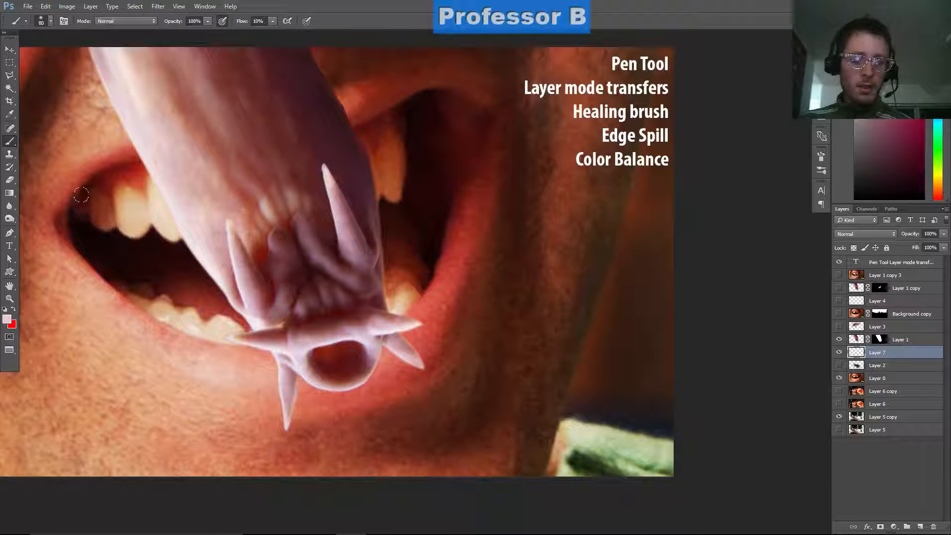
pyautogui.press(']')
pyautogui.press(']')
pyautogui.press(']')
pyautogui.press(']')
pyautogui.press(']')
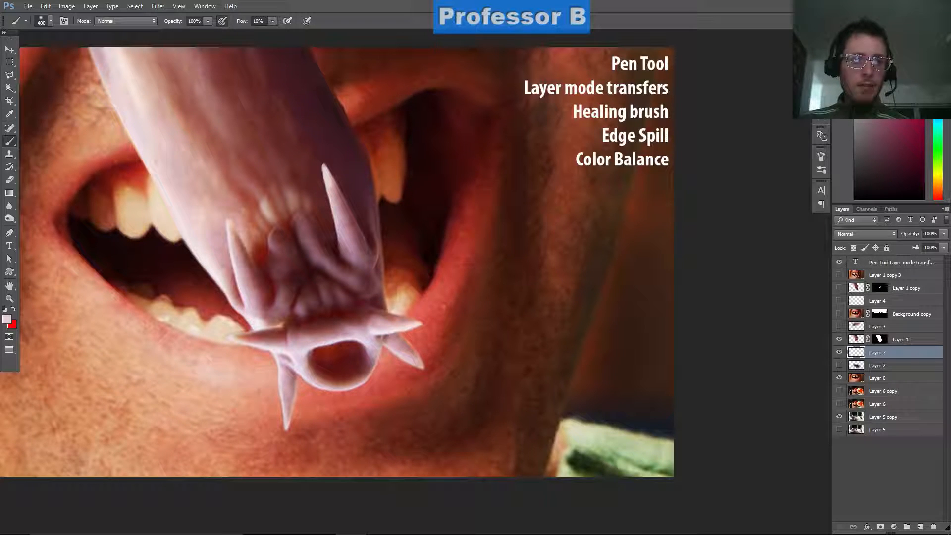
# - Lower the brush hardness to its softest setting and raise it back to a hard edge
pyautogui.hotkey('shift', '[')
pyautogui.hotkey('shift', '[')
pyautogui.hotkey('shift', '[')
pyautogui.hotkey('shift', '[')
pyautogui.hotkey('shift', '[')
pyautogui.hotkey('shift', '[')
pyautogui.hotkey('shift', '[')
pyautogui.hotkey('shift', '[')
pyautogui.hotkey('shift', '[')
pyautogui.hotkey('shift', '[')
pyautogui.hotkey('shift', '[')
pyautogui.hotkey('shift', '[')
pyautogui.hotkey('shift', '[')
pyautogui.hotkey('shift', '[')
pyautogui.hotkey('shift', '[')
pyautogui.hotkey('shift', '[')
pyautogui.hotkey('shift', '[')
pyautogui.hotkey('shift', ']')
pyautogui.hotkey('shift', ']')
pyautogui.hotkey('shift', ']')
pyautogui.hotkey('shift', ']')
pyautogui.hotkey('shift', ']')
pyautogui.hotkey('shift', ']')
pyautogui.hotkey('shift', ']')
pyautogui.hotkey('shift', ']')
pyautogui.hotkey('shift', ']')
pyautogui.hotkey('shift', ']')
pyautogui.hotkey('shift', ']')
pyautogui.hotkey('shift', ']')
# - Try dabs of pale pink and a dark brown sampled from inside the mouth on the skin below the lip, undoing them
pyautogui.moveTo(152, 365); pyautogui.dragTo(163, 369)
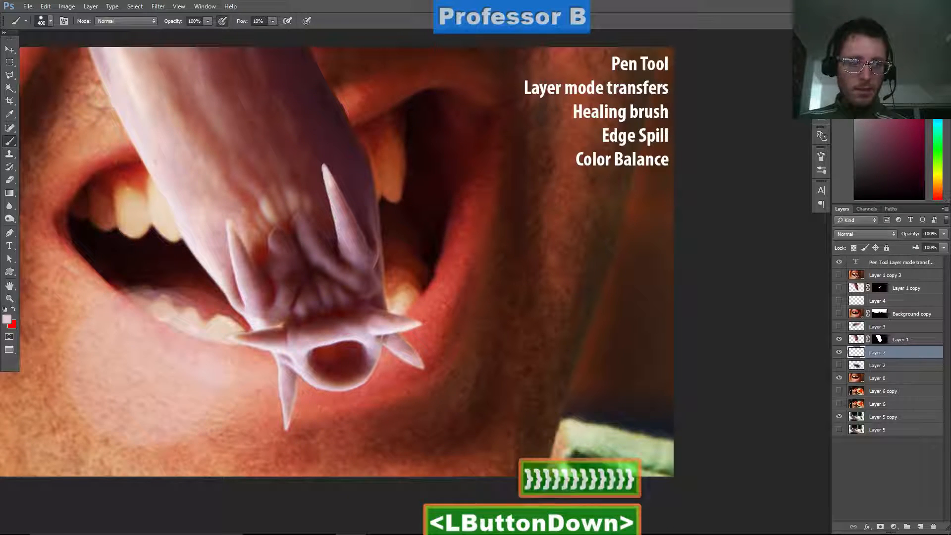
pyautogui.hotkey('ctrl', 'z')
pyautogui.keyDown('alt'); pyautogui.click(403, 221); pyautogui.keyUp('alt')
pyautogui.moveTo(104, 340); pyautogui.dragTo(120, 337)
pyautogui.hotkey('ctrl', 'z')
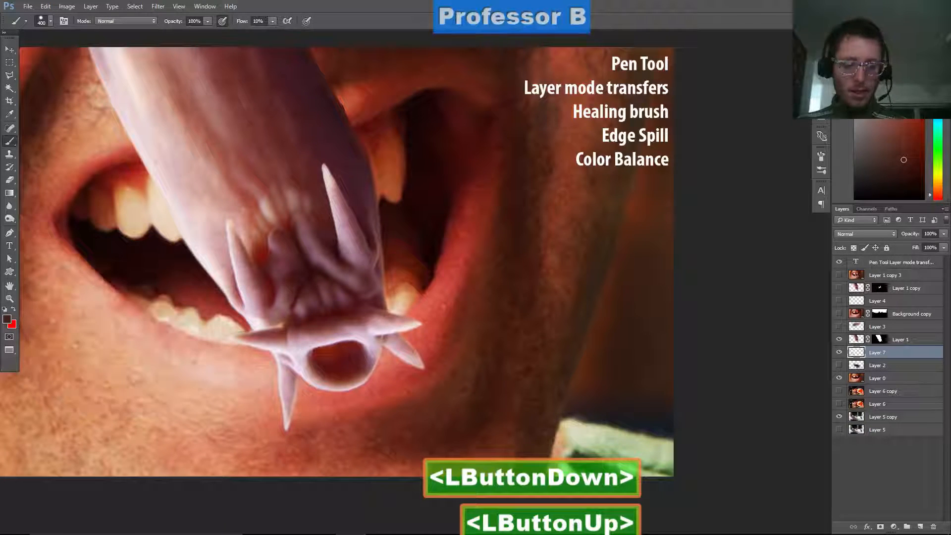
pyautogui.hotkey('ctrl', 'z')
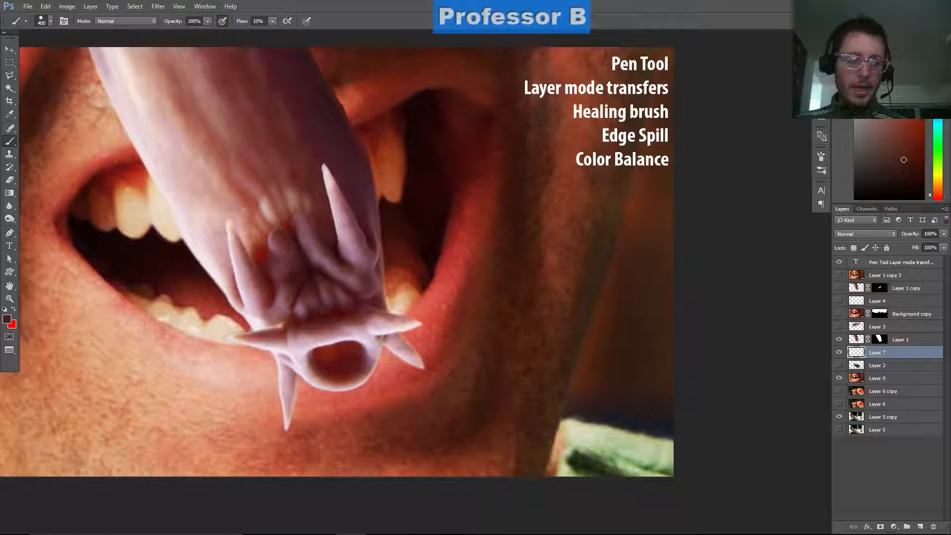
pyautogui.moveTo(136, 349)
pyautogui.mouseDown()
pyautogui.moveTo(143, 371)
pyautogui.moveTo(143, 362)
pyautogui.mouseUp()
pyautogui.hotkey('ctrl', 'z')
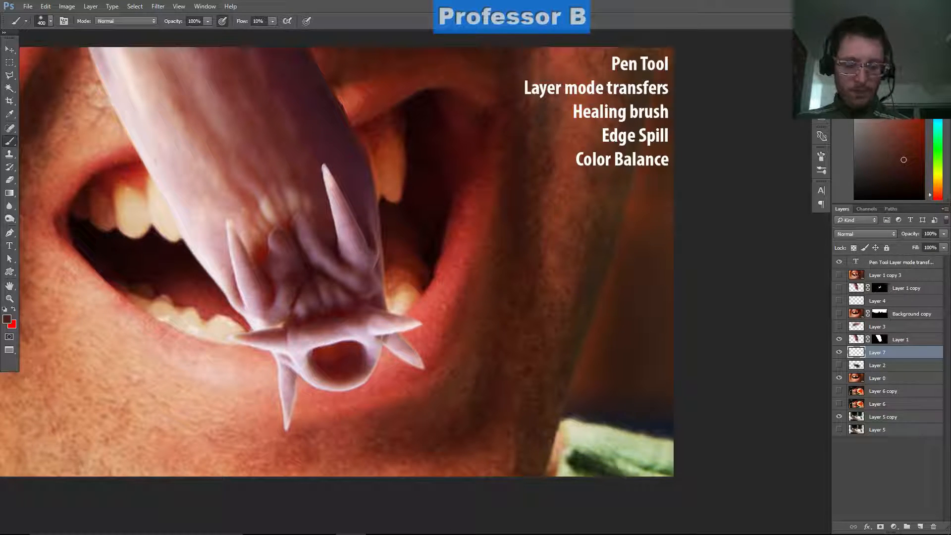
pyautogui.moveTo(134, 364)
pyautogui.mouseDown()
pyautogui.moveTo(123, 361)
pyautogui.moveTo(143, 369)
pyautogui.moveTo(107, 344)
pyautogui.moveTo(69, 297)
pyautogui.mouseUp()
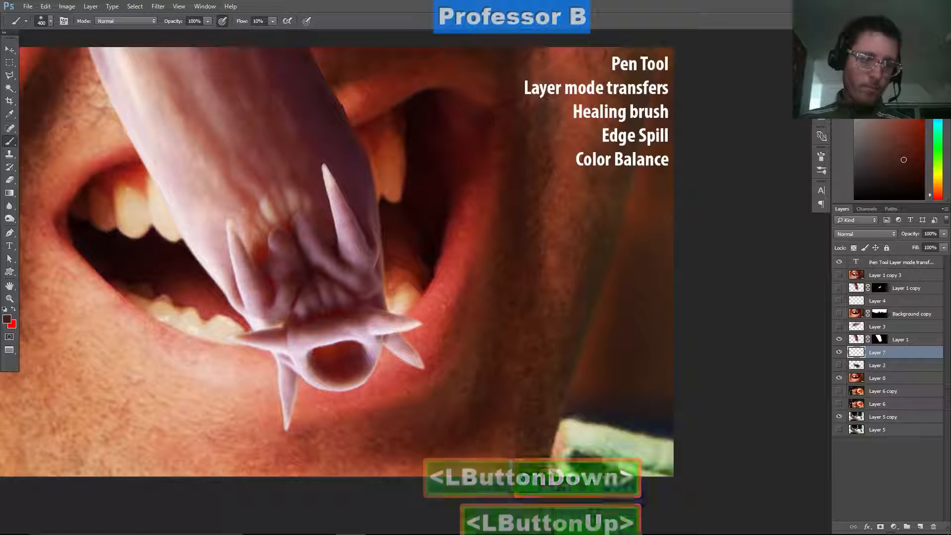
# - Raise the brush flow to 51%, and try brush opacities of 98% and 60%
pyautogui.hotkey('ctrl', '-')
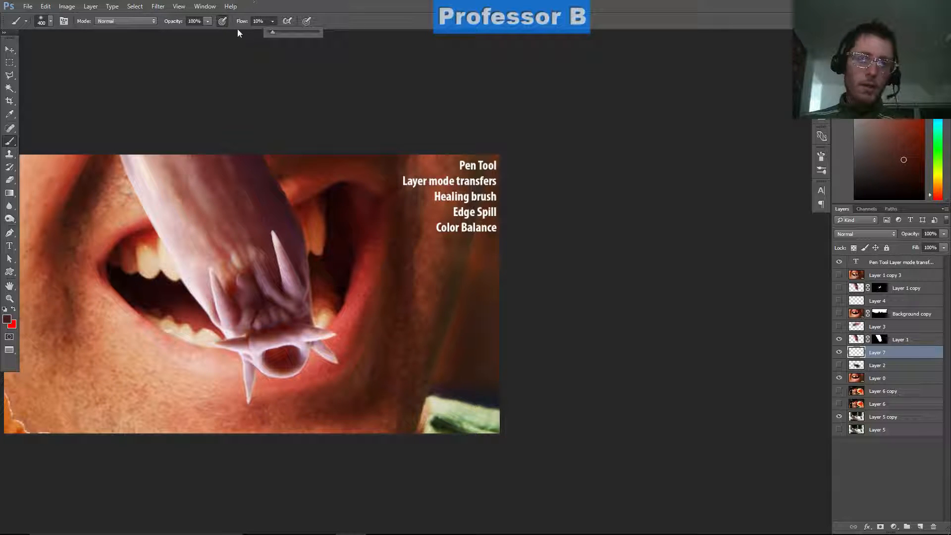
pyautogui.moveTo(242, 28); pyautogui.dragTo(234, 32)
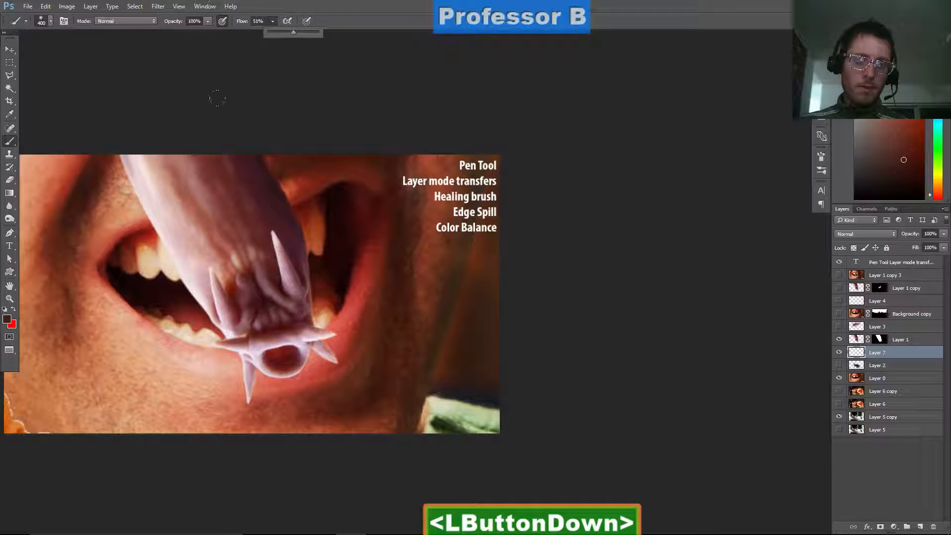
pyautogui.click(216, 96)
pyautogui.moveTo(257, 123); pyautogui.dragTo(300, 112)
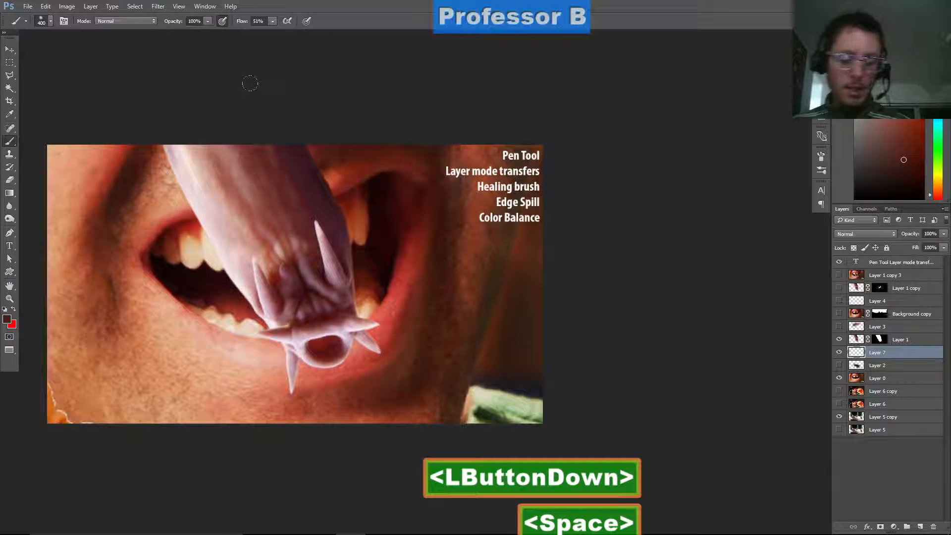
pyautogui.press('1')
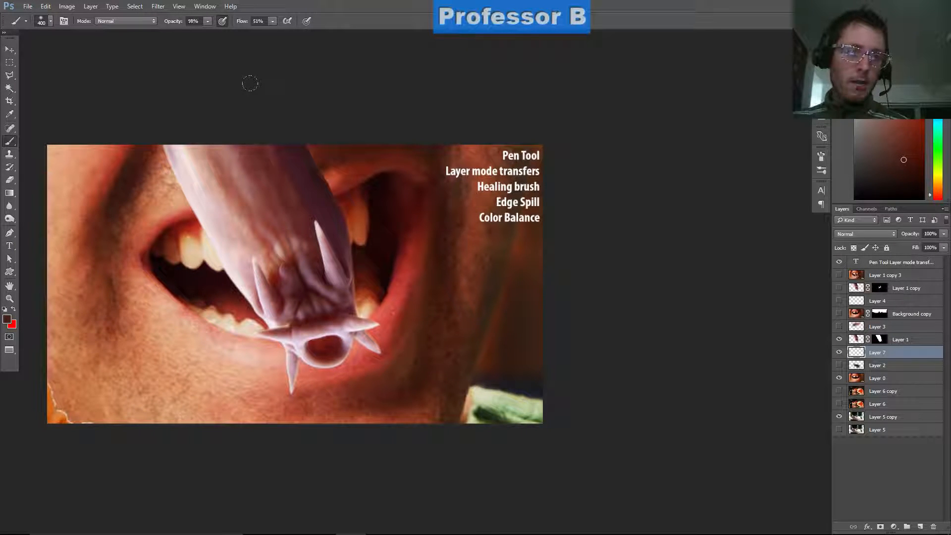
pyautogui.press('9')
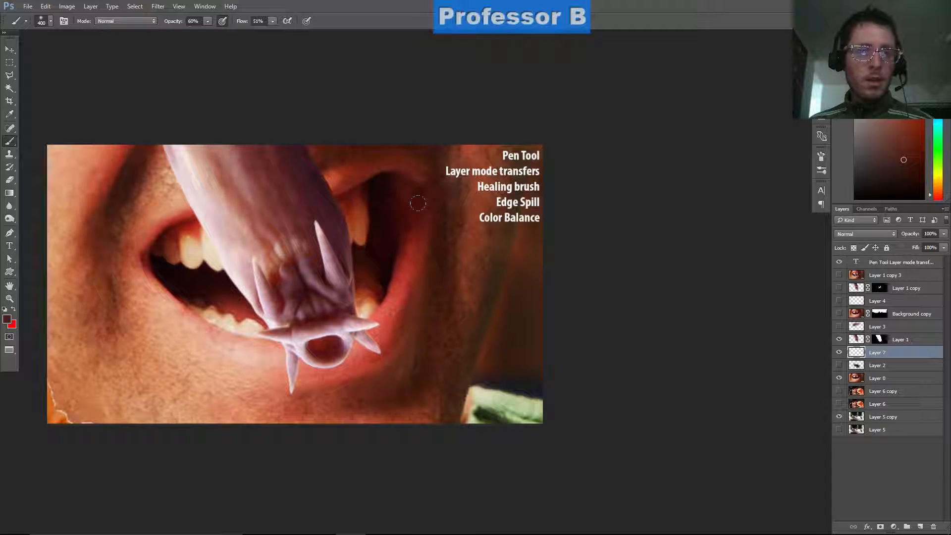
pyautogui.press('6')
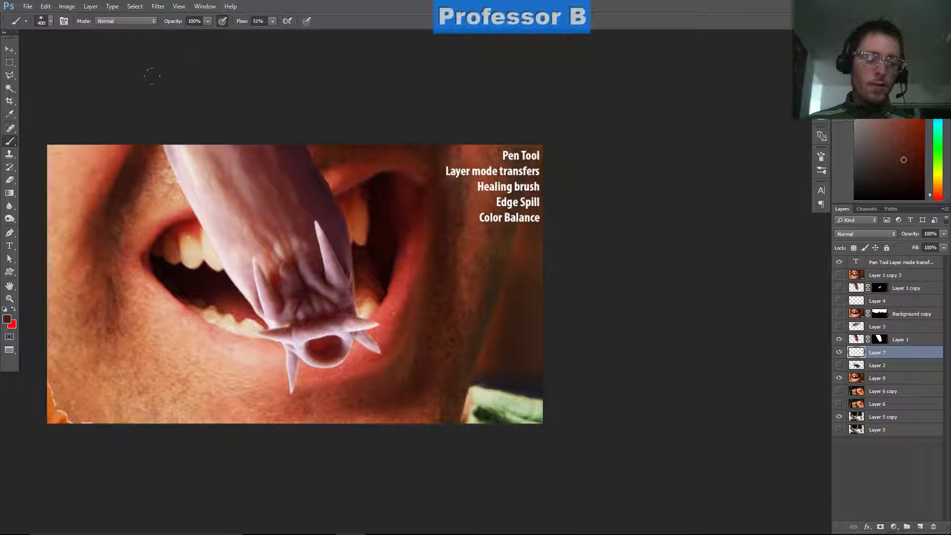
# - Try full-opacity brush strokes across the lower teeth and the cheek beside the mouth
pyautogui.moveTo(208, 306); pyautogui.dragTo(303, 285)
pyautogui.moveTo(90, 176)
pyautogui.mouseDown()
pyautogui.moveTo(240, 227)
pyautogui.moveTo(192, 243)
pyautogui.mouseUp()
pyautogui.moveTo(192, 243)
pyautogui.mouseDown()
pyautogui.moveTo(138, 219)
pyautogui.moveTo(94, 168)
pyautogui.mouseUp()
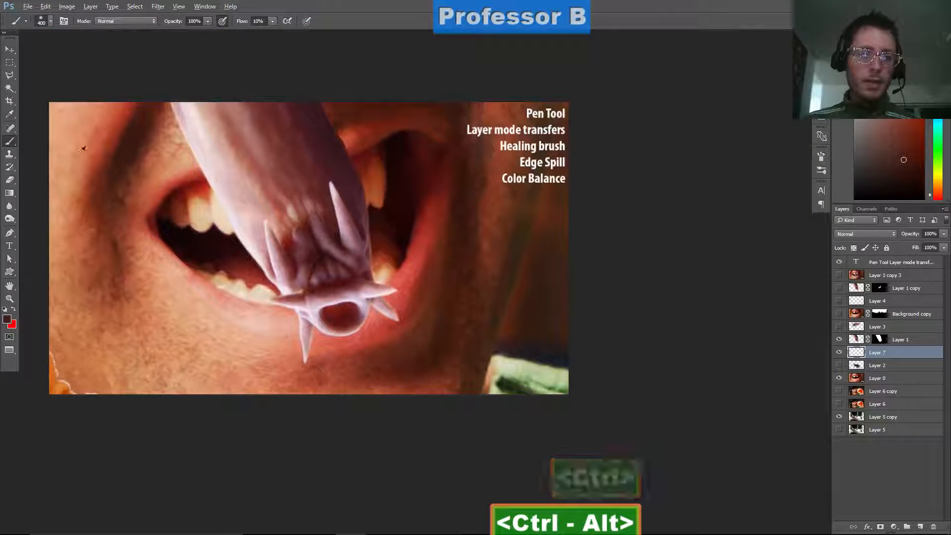
# - Sample several skin tones from the cheek above the mouth corner, followed by the dark tone inside the mouth
pyautogui.keyDown('alt'); pyautogui.click(100, 194); pyautogui.keyUp('alt')
pyautogui.keyDown('alt'); pyautogui.click(85, 144); pyautogui.keyUp('alt')
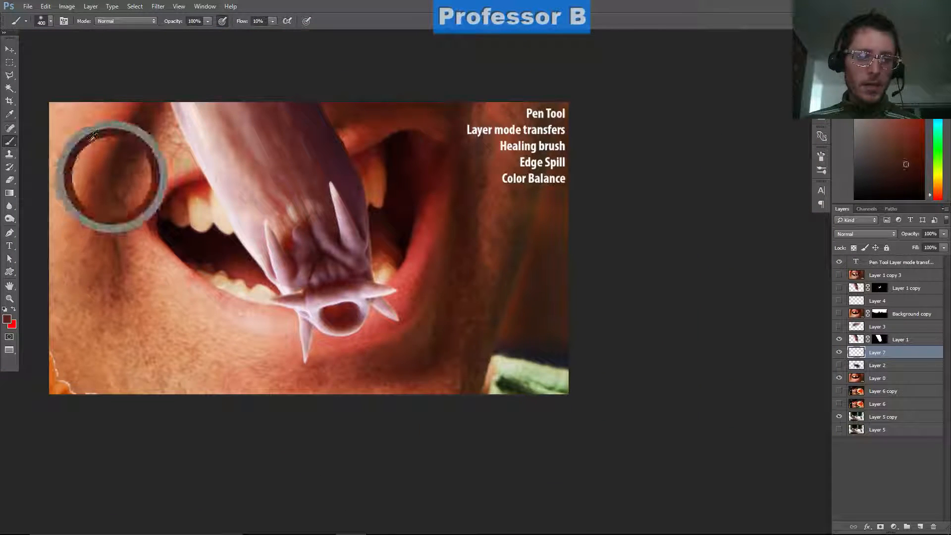
pyautogui.keyDown('alt'); pyautogui.click(111, 124); pyautogui.keyUp('alt')
pyautogui.keyDown('alt'); pyautogui.click(241, 257); pyautogui.keyUp('alt')
# - Reduce the brush to 90 px and paint soft dark shadow at 10% flow on the lip just beneath the creature's mouth
pyautogui.press('[')
pyautogui.press('[')
pyautogui.press('[')
pyautogui.press('[')
pyautogui.press('[')
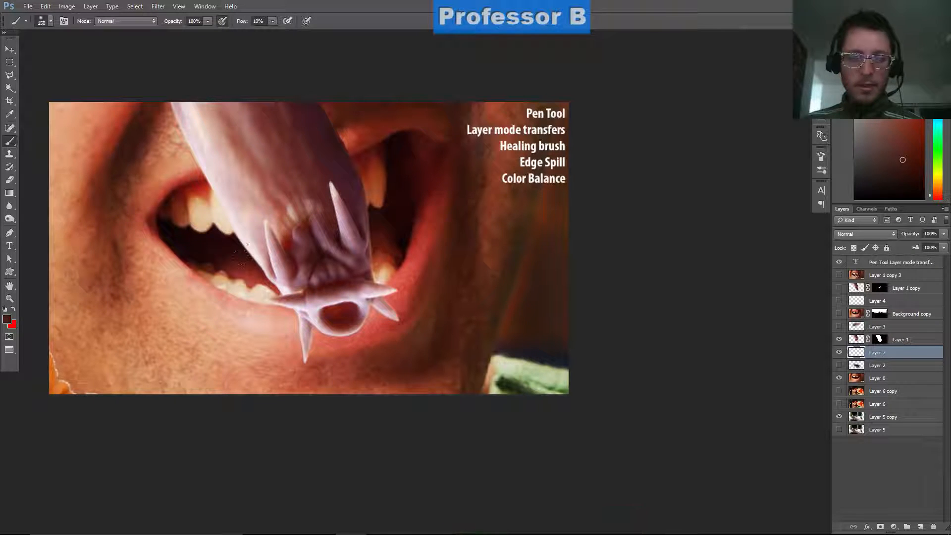
pyautogui.moveTo(373, 346); pyautogui.dragTo(421, 346)
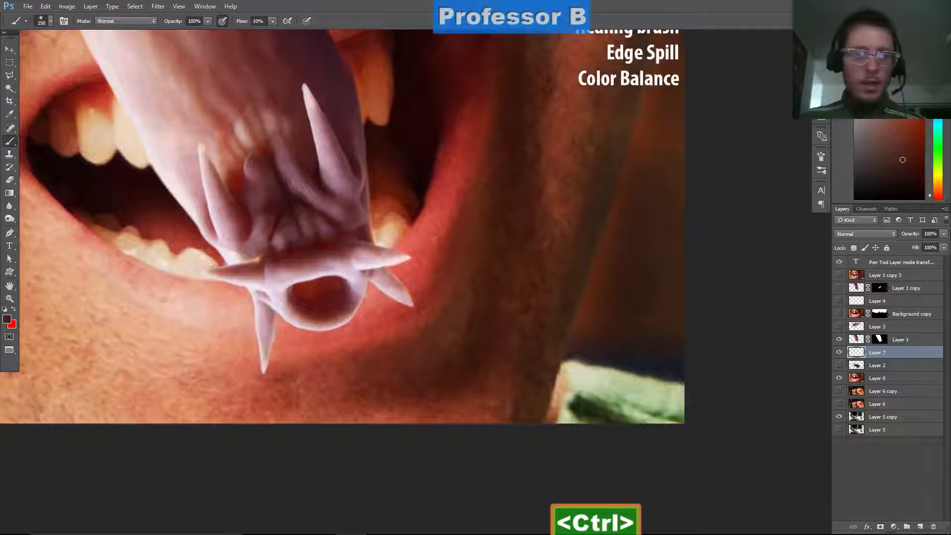
pyautogui.click(214, 229)
pyautogui.press('[')
pyautogui.press('[')
pyautogui.press('[')
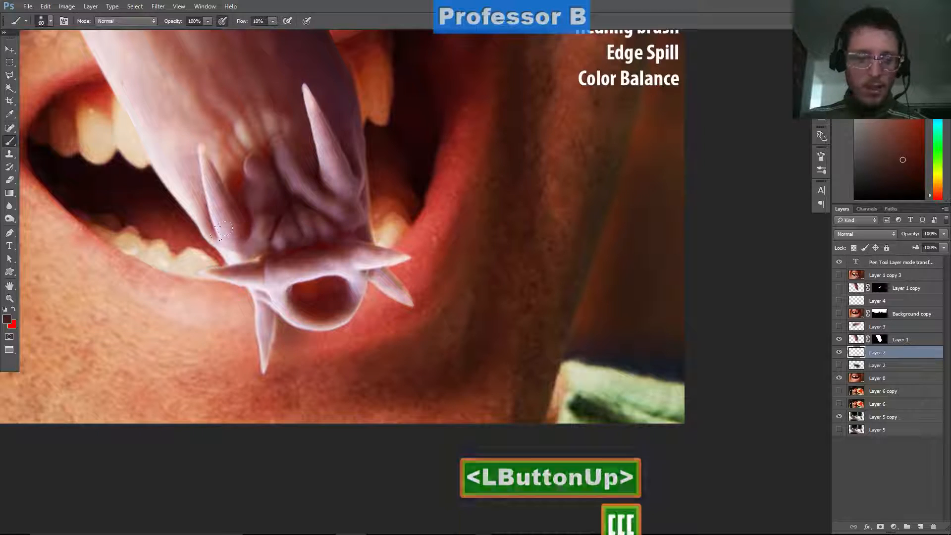
pyautogui.moveTo(280, 321)
pyautogui.mouseDown()
pyautogui.moveTo(320, 335)
pyautogui.moveTo(365, 306)
pyautogui.mouseUp()
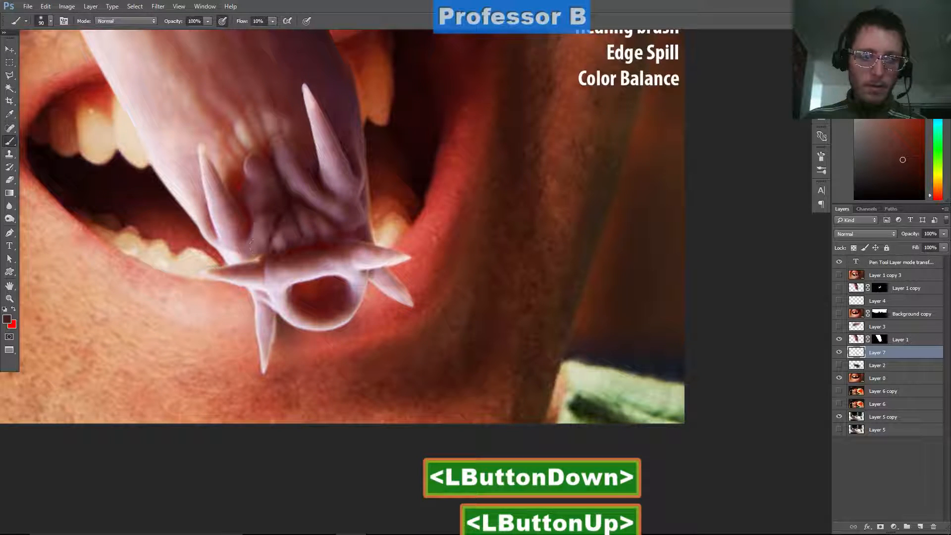
pyautogui.click(292, 227)
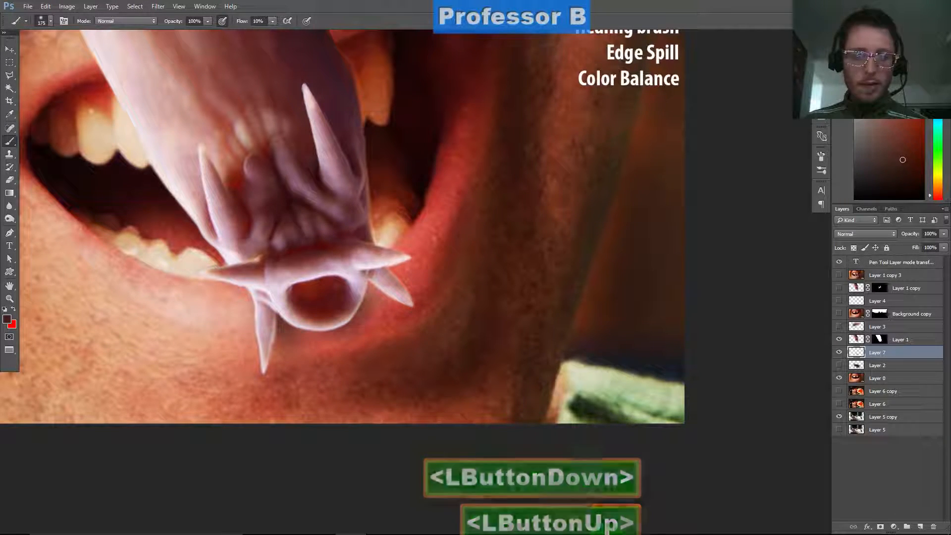
# - Enlarge the brush to 300 px and paint a broad dark shadow on the skin below the creature's right-hand spikes
pyautogui.press(']')
pyautogui.press(']')
pyautogui.press(']')
pyautogui.press(']')
pyautogui.moveTo(367, 333); pyautogui.dragTo(382, 300)
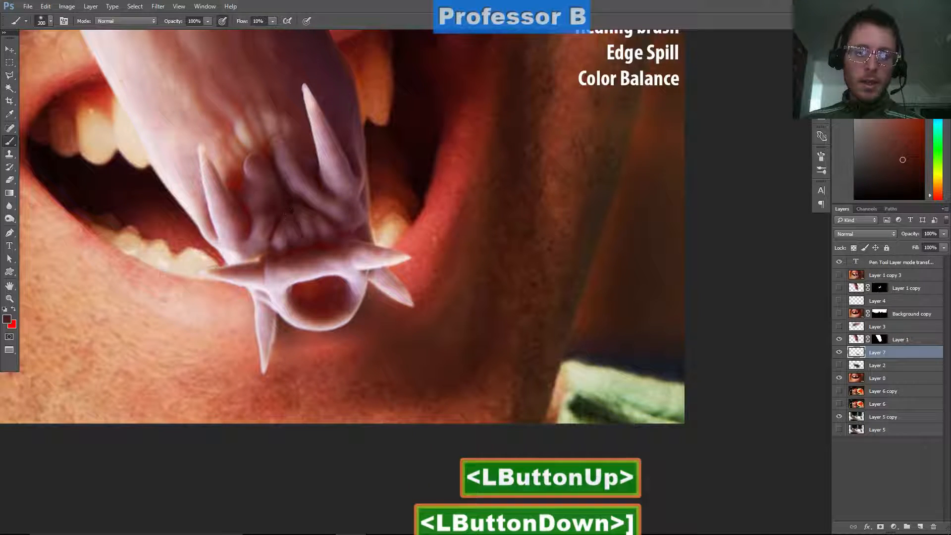
pyautogui.moveTo(430, 277); pyautogui.dragTo(418, 293)
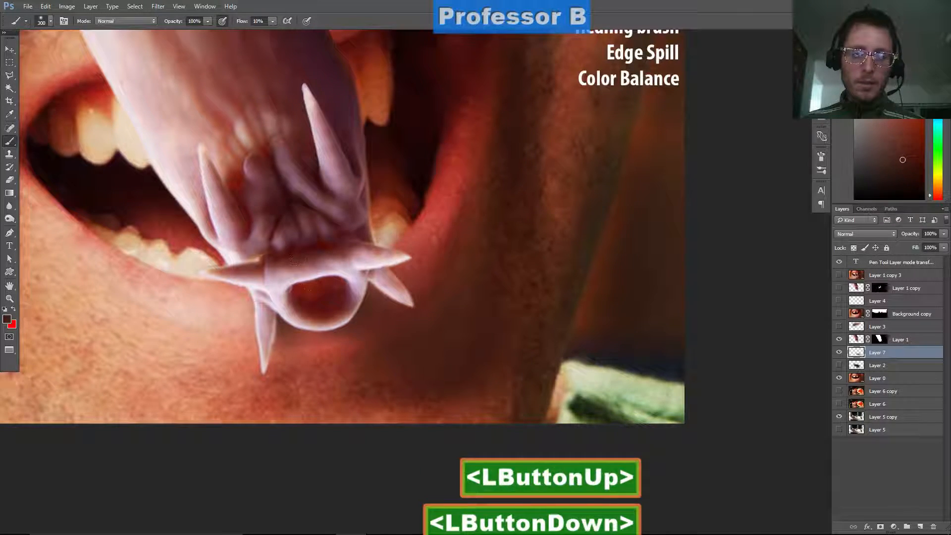
# - Shrink the brush to 80 px and paint a narrow shadow on the skin beside the creature's lower spike
pyautogui.press('[')
pyautogui.press('[')
pyautogui.press('[')
pyautogui.press('[')
pyautogui.press('[')
pyautogui.press('[')
pyautogui.press('[')
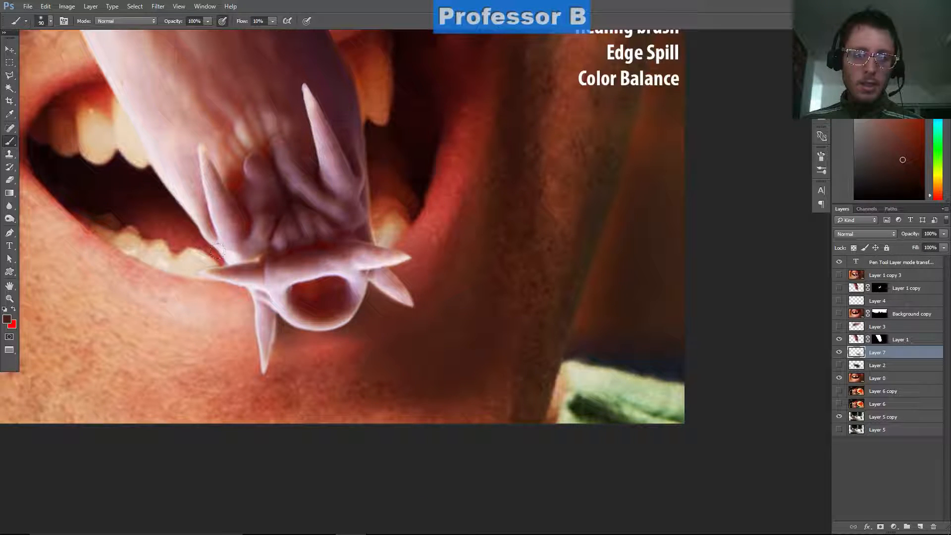
pyautogui.press('[')
pyautogui.moveTo(217, 252); pyautogui.dragTo(224, 259)
pyautogui.moveTo(221, 253); pyautogui.dragTo(237, 257)
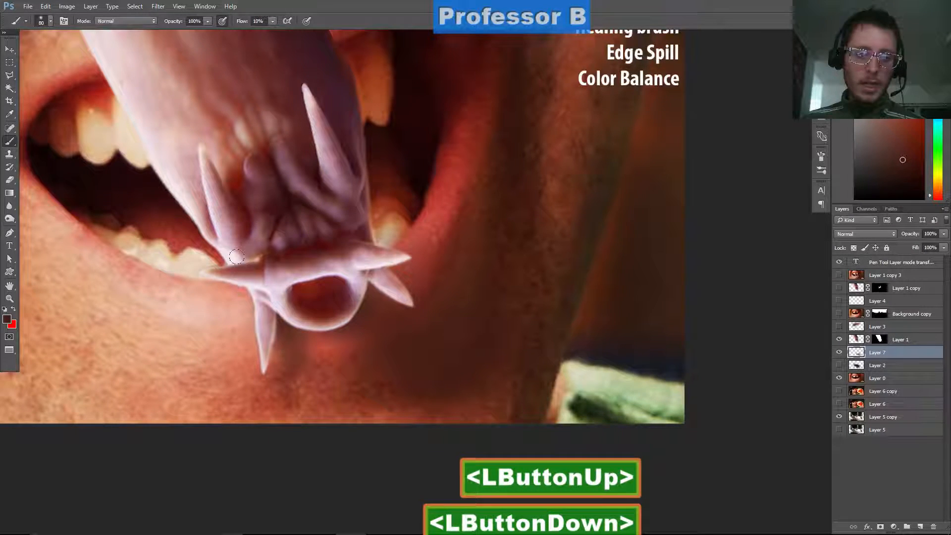
pyautogui.click(236, 256)
pyautogui.moveTo(222, 287); pyautogui.dragTo(239, 290)
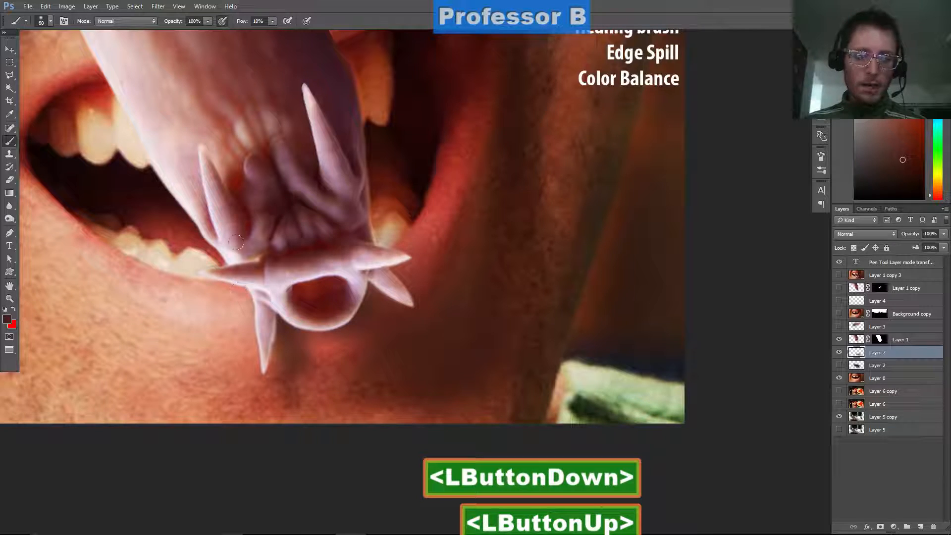
# - Extend the shadow below the lower spike with a 125 px brush, and view the whole mouth area
pyautogui.press(']')
pyautogui.press(']')
pyautogui.press(']')
pyautogui.click(291, 201)
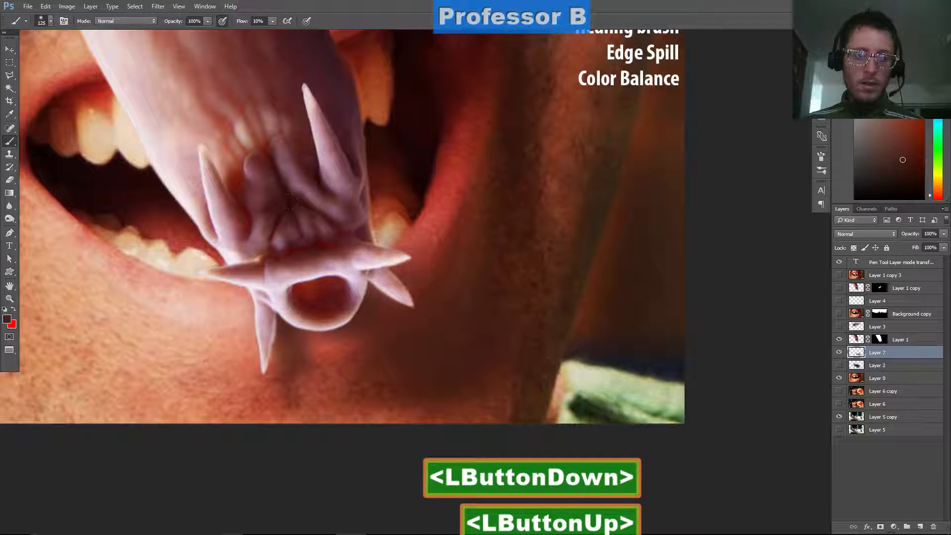
pyautogui.click(291, 202)
pyautogui.moveTo(877, 352); pyautogui.dragTo(674, 291)
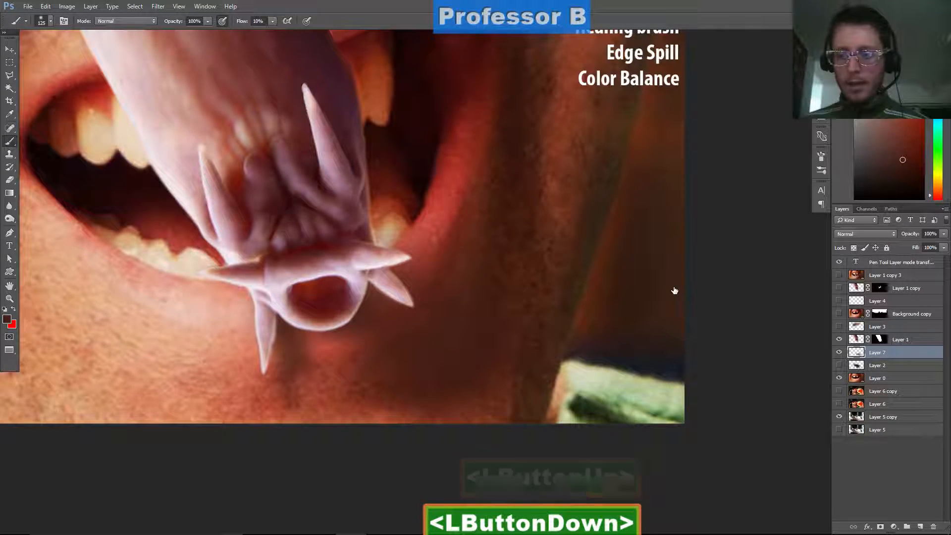
pyautogui.moveTo(295, 336); pyautogui.dragTo(237, 272)
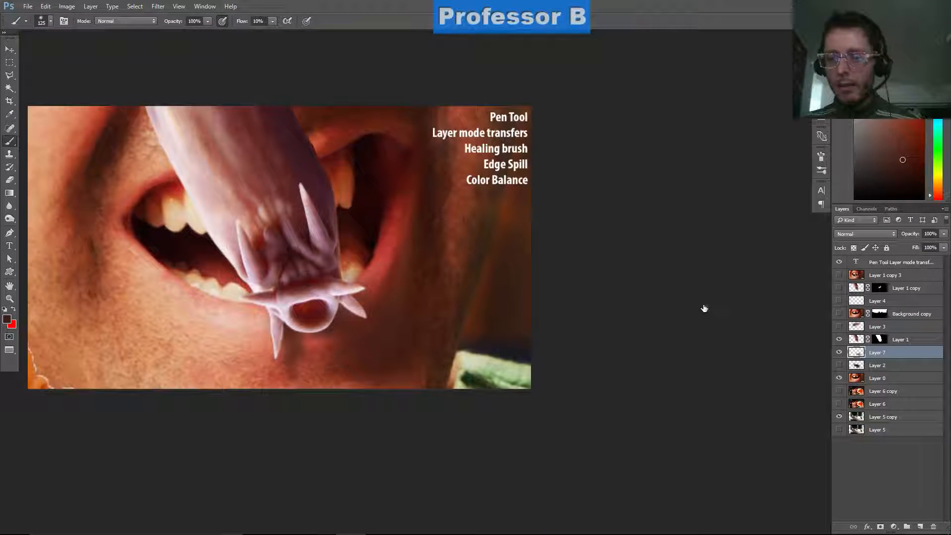
# - Try to cycle Layer 7's blend mode with the brush active, switching the brush mode to Dissolve
pyautogui.hotkey('alt', 'Down')
pyautogui.press('Escape')
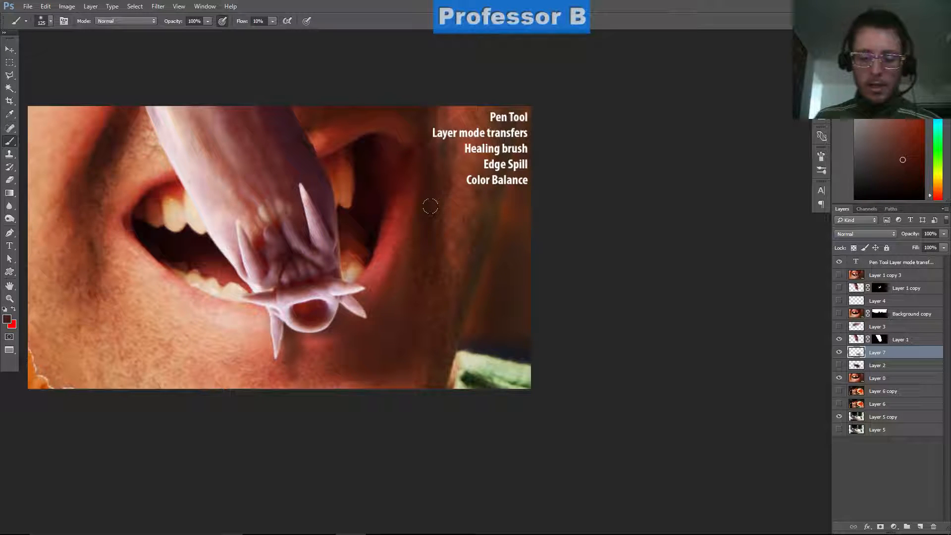
pyautogui.hotkey('ctrl', 'shift', '=')
pyautogui.press('alt')
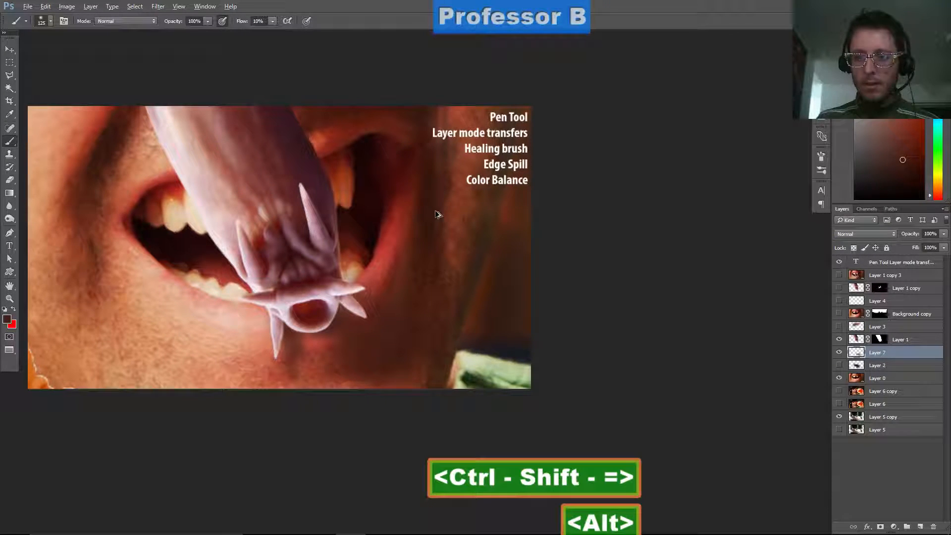
pyautogui.hotkey('ctrl', 'alt', '-')
pyautogui.hotkey('alt', 'shift', '=')
pyautogui.press('space')
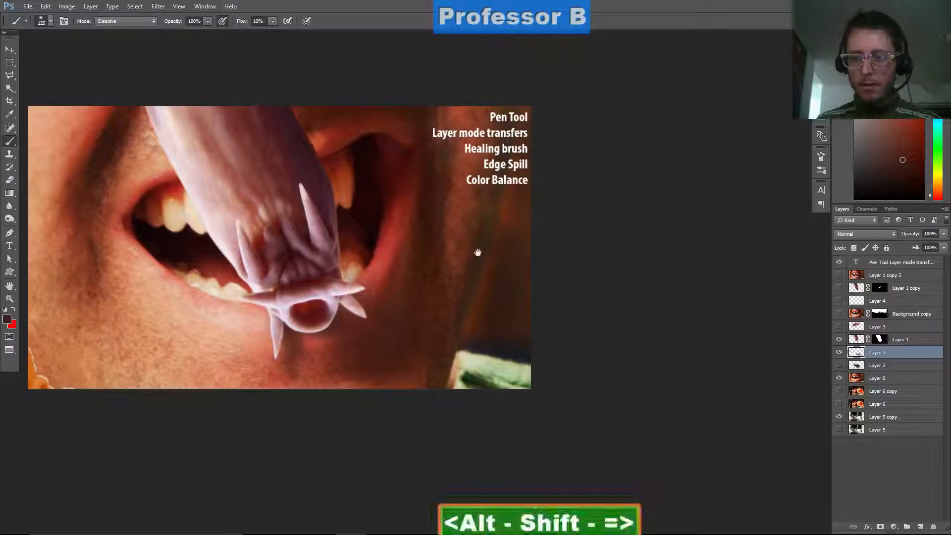
pyautogui.moveTo(478, 254); pyautogui.dragTo(479, 254)
# - Cycle Layer 7 through the blend modes, including Color Burn, Hard Light and Color, and end on Multiply
pyautogui.press('v')
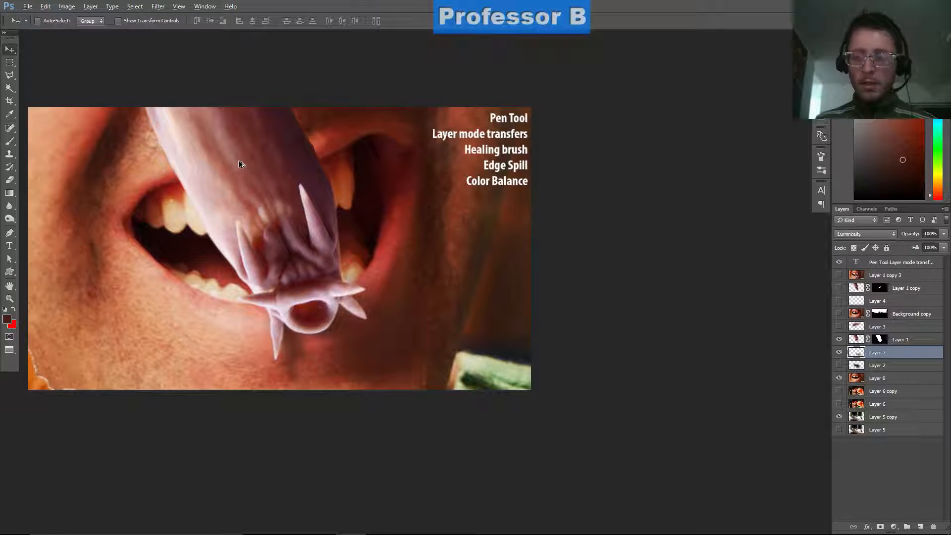
pyautogui.hotkey('shift', '=')
pyautogui.hotkey('shift', '=')
pyautogui.hotkey('shift', '=')
pyautogui.hotkey('shift', '=')
pyautogui.hotkey('shift', '=')
pyautogui.hotkey('shift', '=')
pyautogui.hotkey('shift', '=')
pyautogui.hotkey('shift', '=')
pyautogui.hotkey('shift', '=')
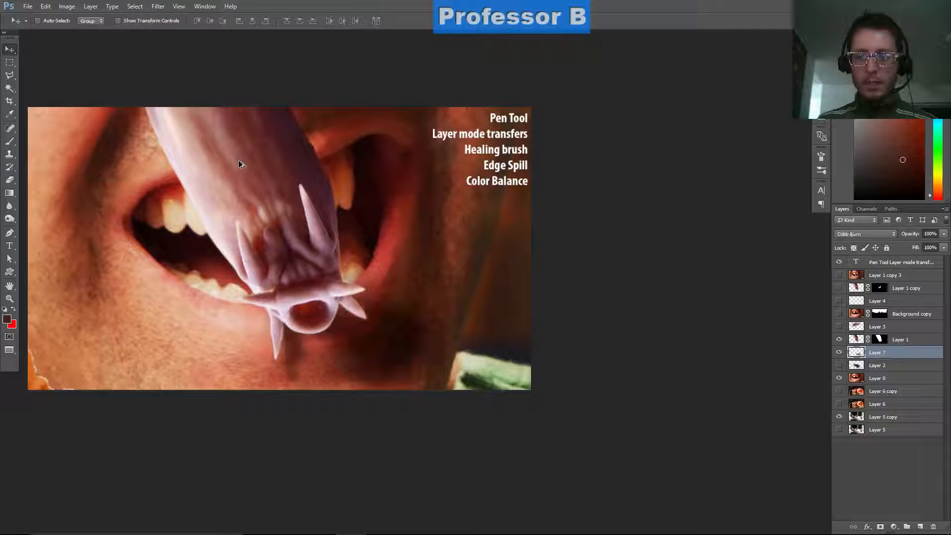
pyautogui.hotkey('shift', '=')
pyautogui.hotkey('shift', '=')
pyautogui.hotkey('shift', '=')
pyautogui.hotkey('shift', '=')
pyautogui.hotkey('shift', '=')
pyautogui.hotkey('shift', '=')
pyautogui.hotkey('shift', '=')
pyautogui.hotkey('shift', '=')
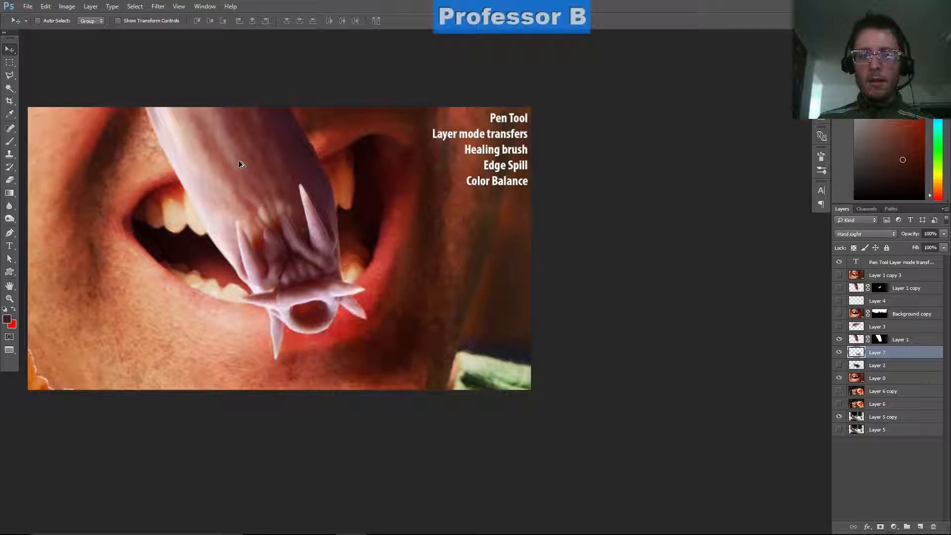
pyautogui.hotkey('shift', '=')
pyautogui.hotkey('shift', '=')
pyautogui.hotkey('shift', '=')
pyautogui.hotkey('shift', '=')
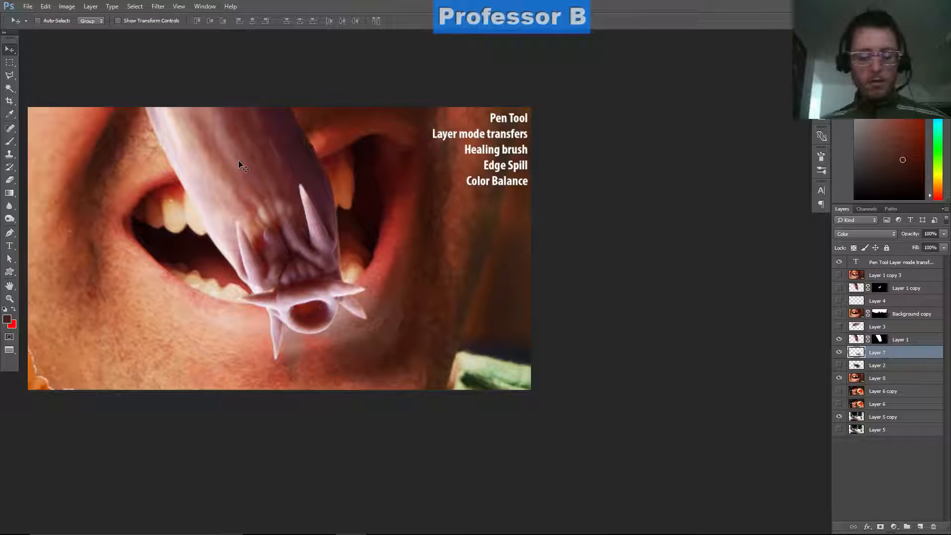
pyautogui.hotkey('shift', '=')
pyautogui.hotkey('shift', '=')
pyautogui.hotkey('shift', '=')
pyautogui.hotkey('shift', '=')
pyautogui.hotkey('shift', '=')
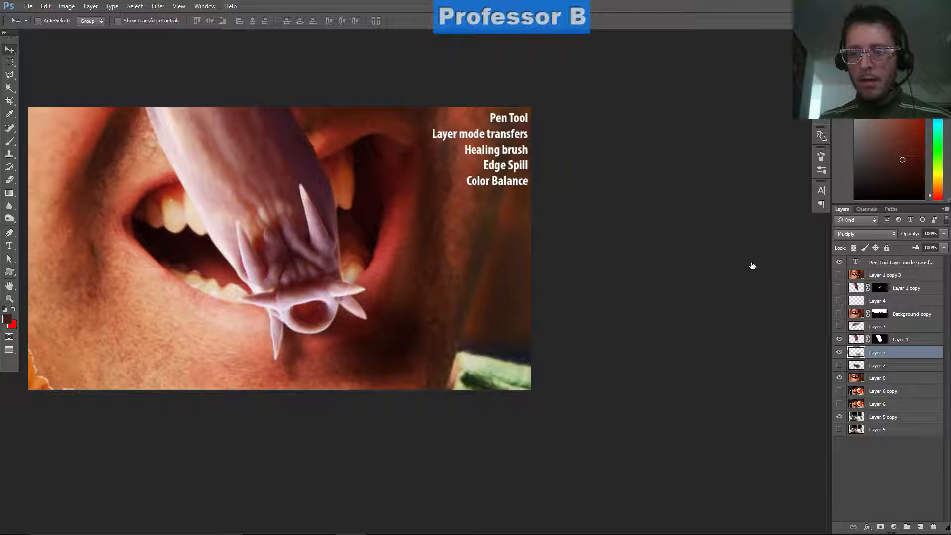
pyautogui.click(882, 233)
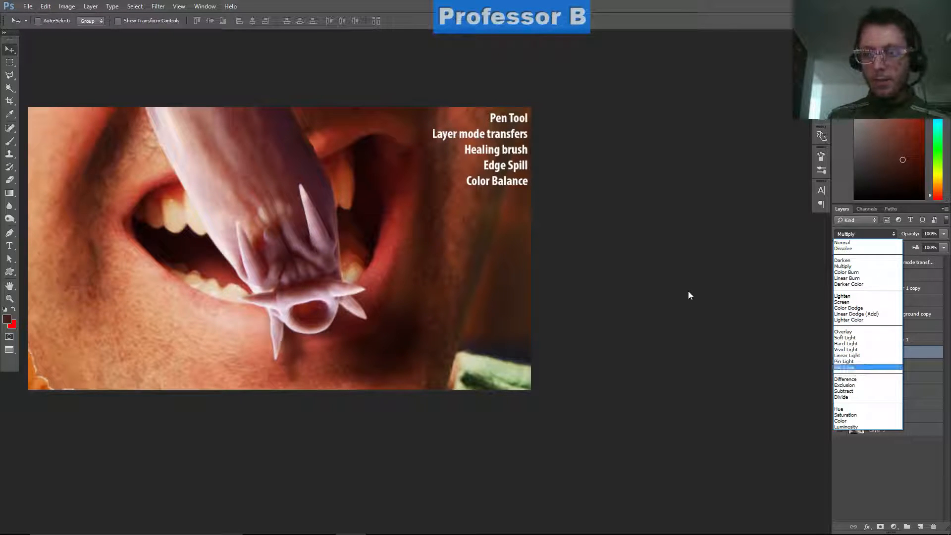
pyautogui.click(573, 228)
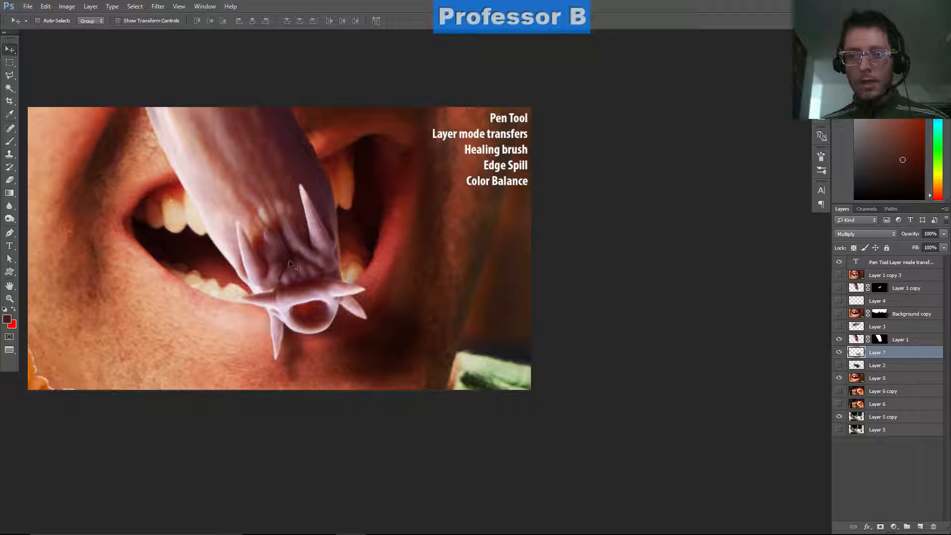
# - Switch Layer 7 to Pin Light and browse the available blend modes from Screen through the light modes without choosing another
pyautogui.moveTo(286, 269); pyautogui.dragTo(368, 274)
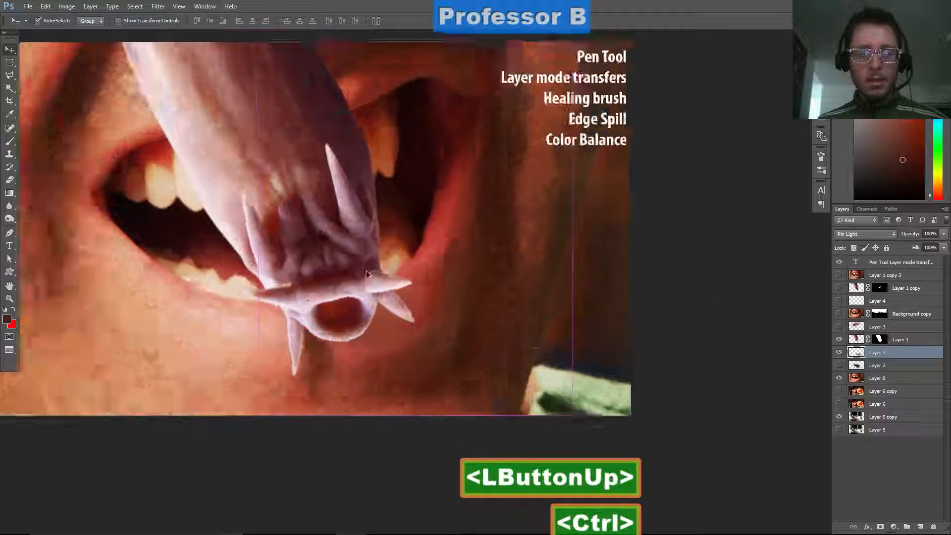
pyautogui.click(867, 234)
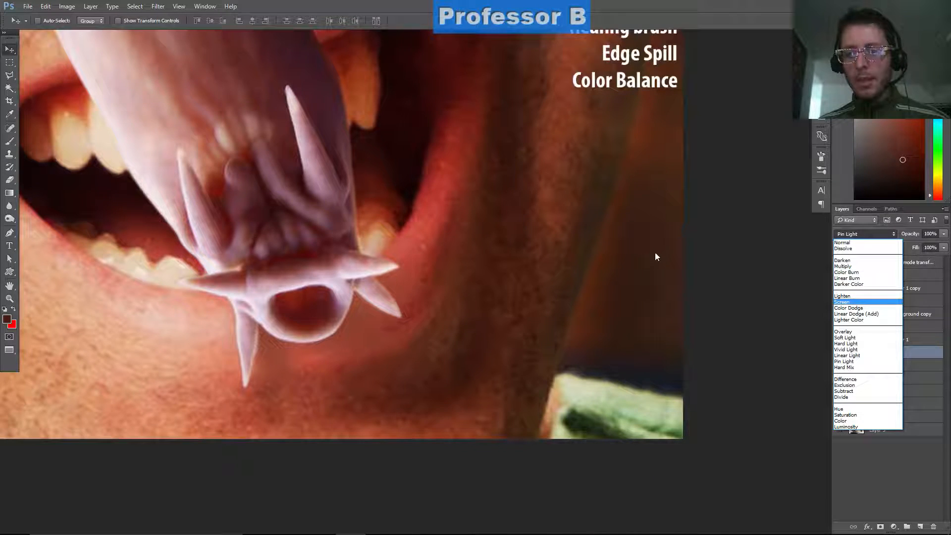
pyautogui.press('Down')
pyautogui.press('Down')
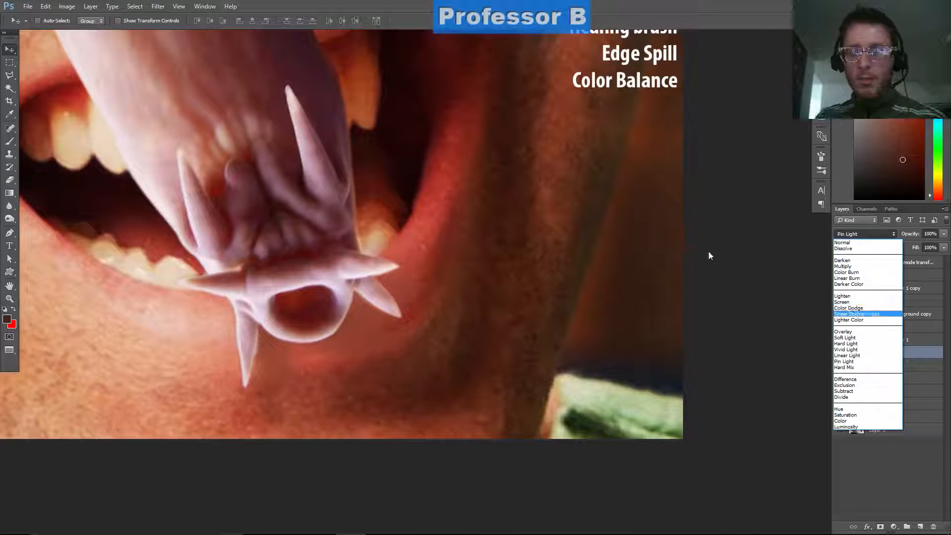
pyautogui.press('Up')
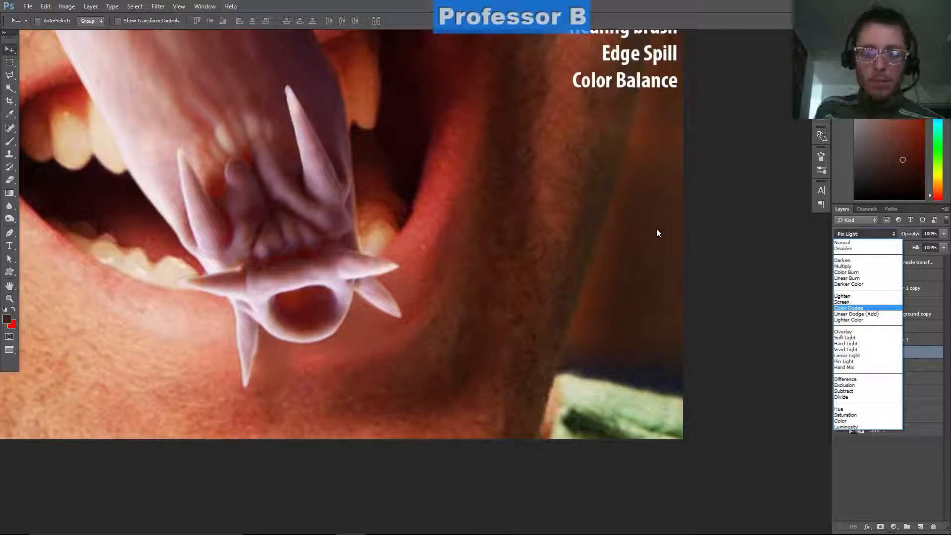
pyautogui.press('Down')
pyautogui.press('Down')
pyautogui.press('Down')
pyautogui.press('Down')
pyautogui.press('Down')
pyautogui.press('Down')
pyautogui.press('Down')
pyautogui.press('Down')
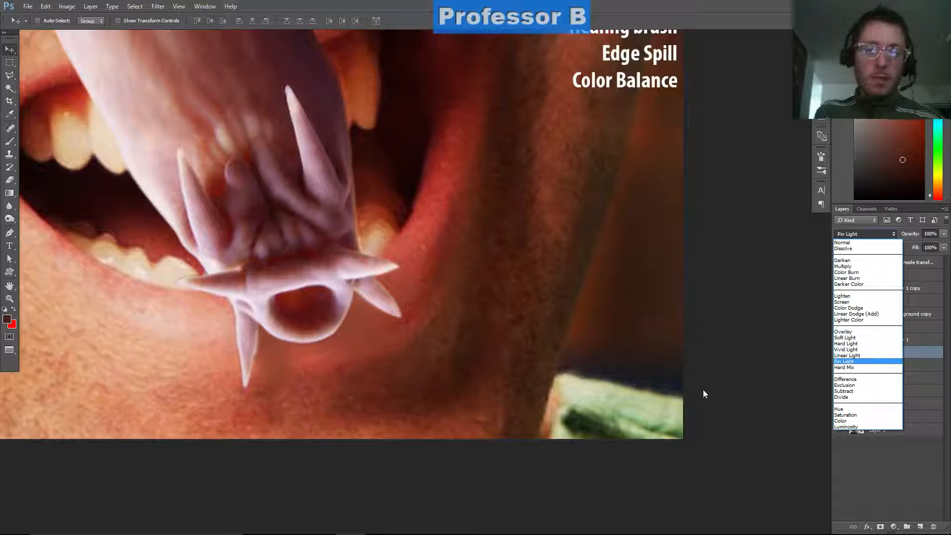
pyautogui.press('Down')
pyautogui.press('Down')
pyautogui.press('Down')
pyautogui.press('Down')
pyautogui.press('Down')
pyautogui.press('Down')
pyautogui.press('Down')
pyautogui.press('Up')
pyautogui.press('Up')
pyautogui.press('Up')
pyautogui.press('Up')
pyautogui.press('Up')
pyautogui.press('Up')
pyautogui.press('Up')
pyautogui.press('Up')
pyautogui.press('Up')
pyautogui.press('Up')
pyautogui.press('Up')
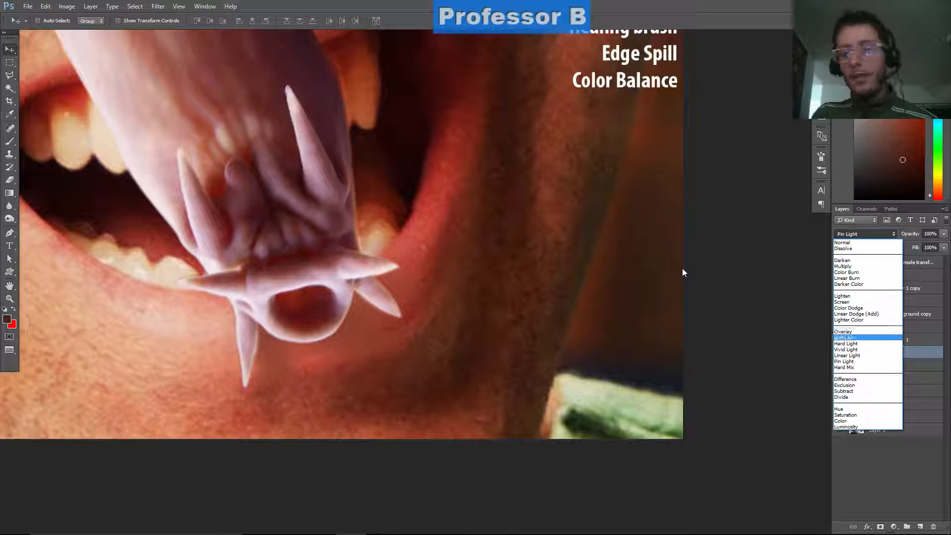
pyautogui.press('Up')
pyautogui.press('Up')
pyautogui.press('Up')
pyautogui.press('Up')
pyautogui.press('Down')
pyautogui.press('Down')
pyautogui.press('Down')
pyautogui.press('Down')
pyautogui.press('Down')
pyautogui.press('Down')
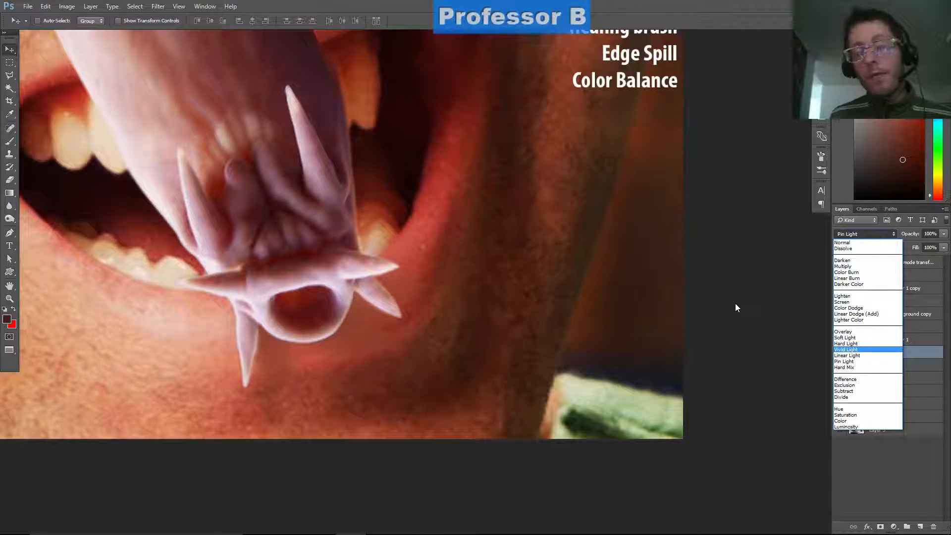
pyautogui.press('Escape')
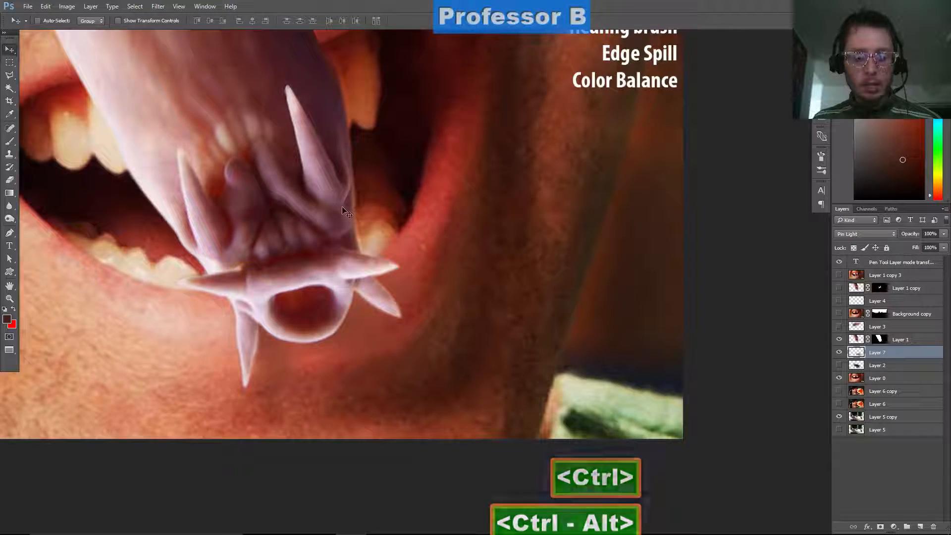
# - Set the blend mode of the shadow layer, Layer 7, to Multiply
pyautogui.press('b')
pyautogui.press('b')
pyautogui.moveTo(220, 203); pyautogui.dragTo(272, 240)
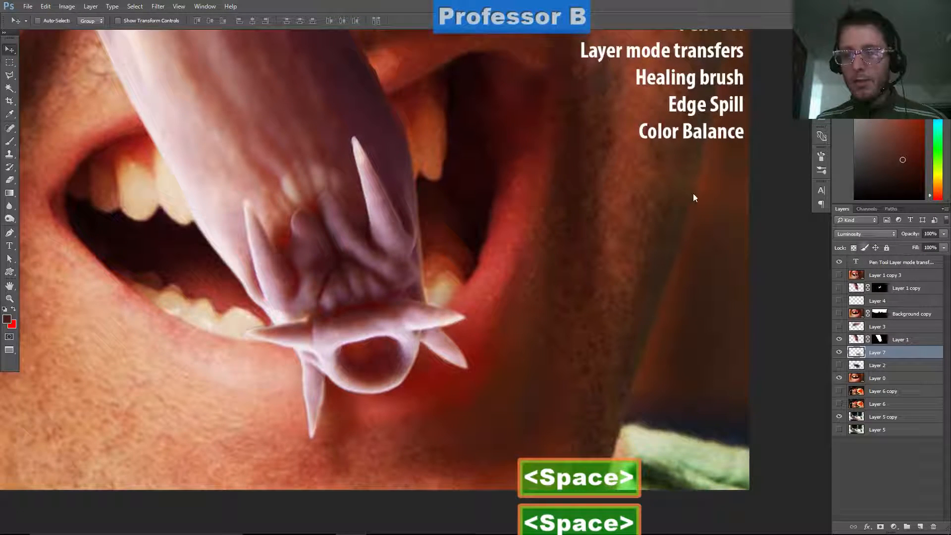
pyautogui.click(865, 234)
pyautogui.click(867, 260)
pyautogui.moveTo(520, 228); pyautogui.dragTo(537, 220)
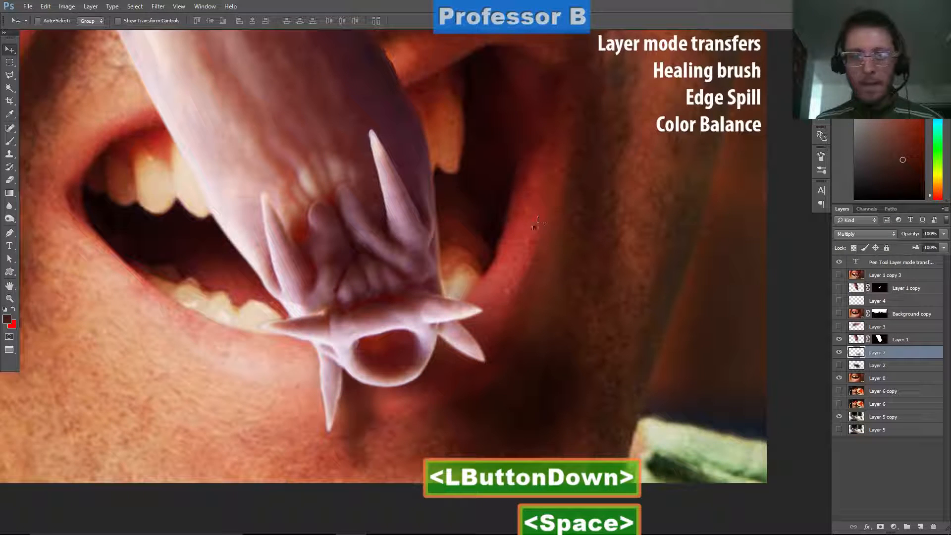
# - Reset the colours to the default black and white and enlarge the brush to 400 px
pyautogui.press('d')
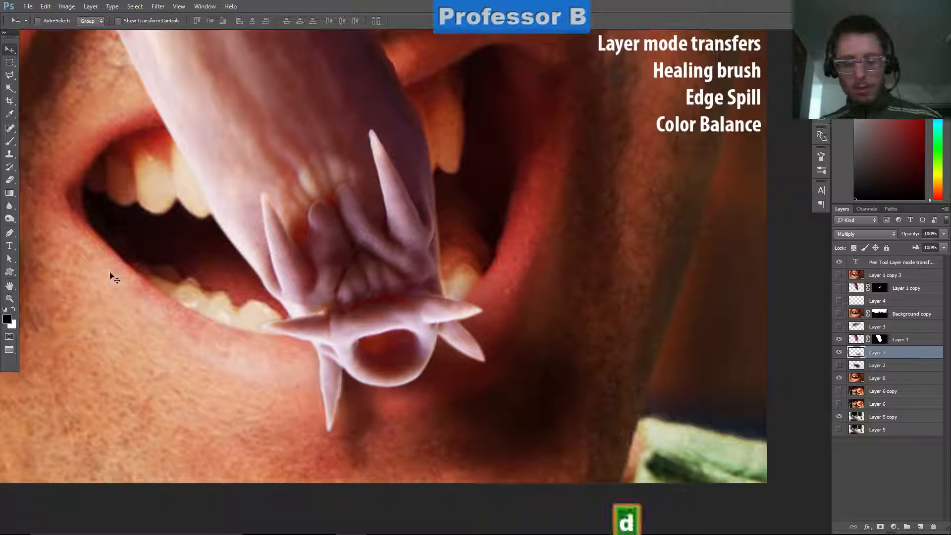
pyautogui.press(']')
pyautogui.press('b')
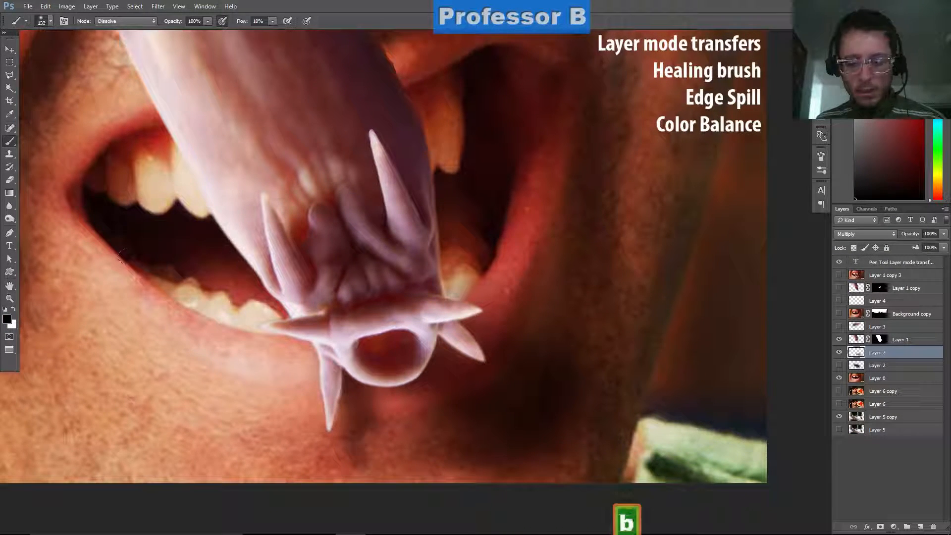
pyautogui.press(']')
pyautogui.press(']')
pyautogui.press(']')
pyautogui.press(']')
pyautogui.press(']')
pyautogui.press(']')
# - Try a dab below the lower lip with the brush mode on Dissolve and one on Multiply, undoing each
pyautogui.moveTo(198, 369)
pyautogui.mouseDown()
pyautogui.moveTo(169, 362)
pyautogui.moveTo(196, 371)
pyautogui.mouseUp()
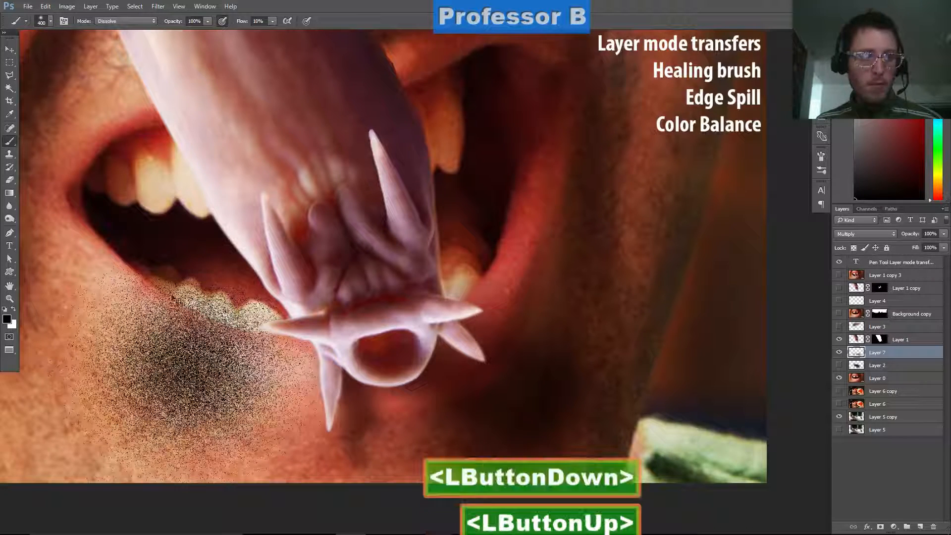
pyautogui.hotkey('ctrl', 'z')
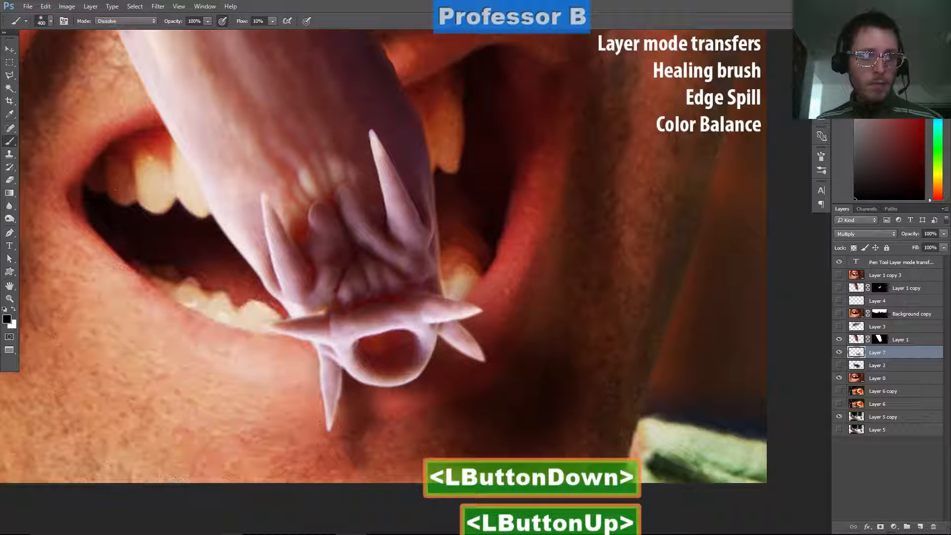
pyautogui.click(104, 21)
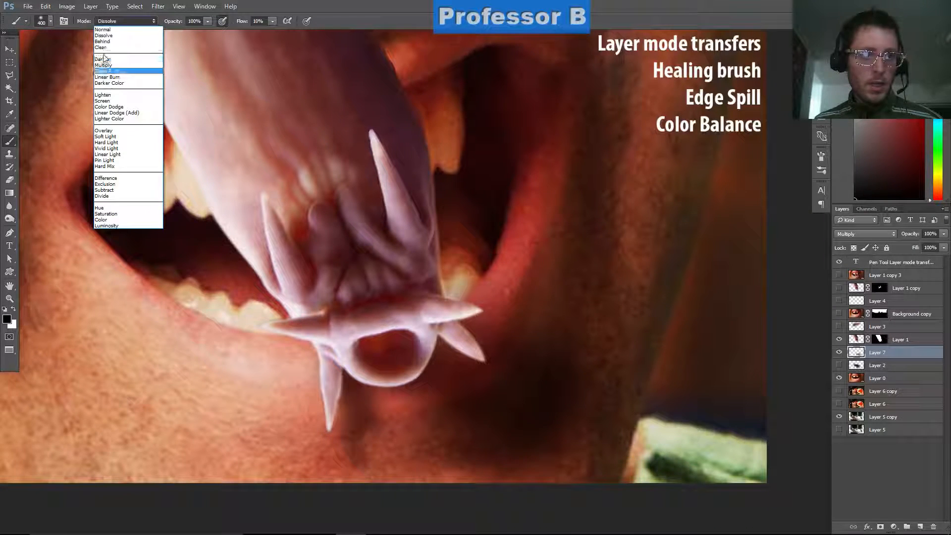
pyautogui.click(103, 65)
pyautogui.moveTo(142, 308)
pyautogui.mouseDown()
pyautogui.moveTo(140, 316)
pyautogui.moveTo(186, 338)
pyautogui.moveTo(191, 359)
pyautogui.moveTo(222, 371)
pyautogui.mouseUp()
pyautogui.hotkey('ctrl', 'z')
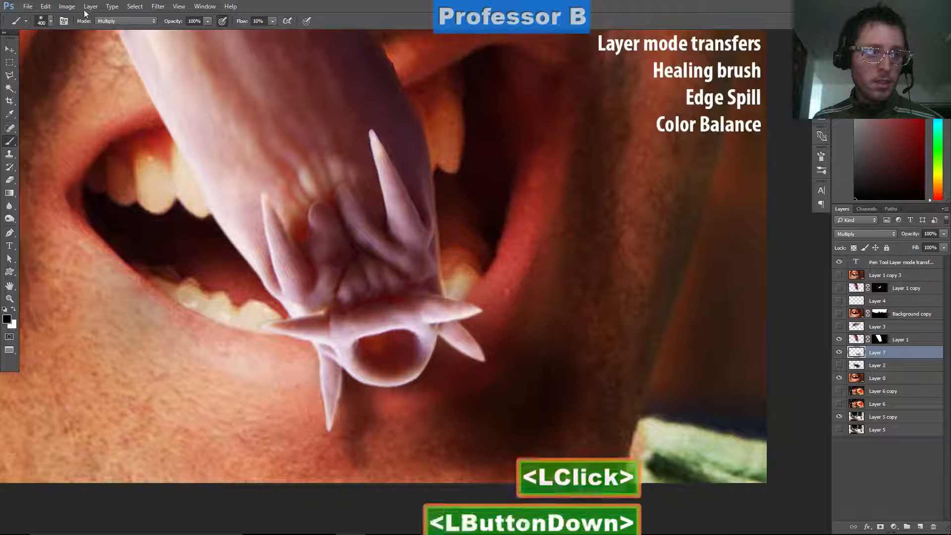
# - Set the brush mode to Normal, paint a soft black patch below the lower lip on Layer 7 and lighten it with white
pyautogui.click(97, 21)
pyautogui.click(104, 31)
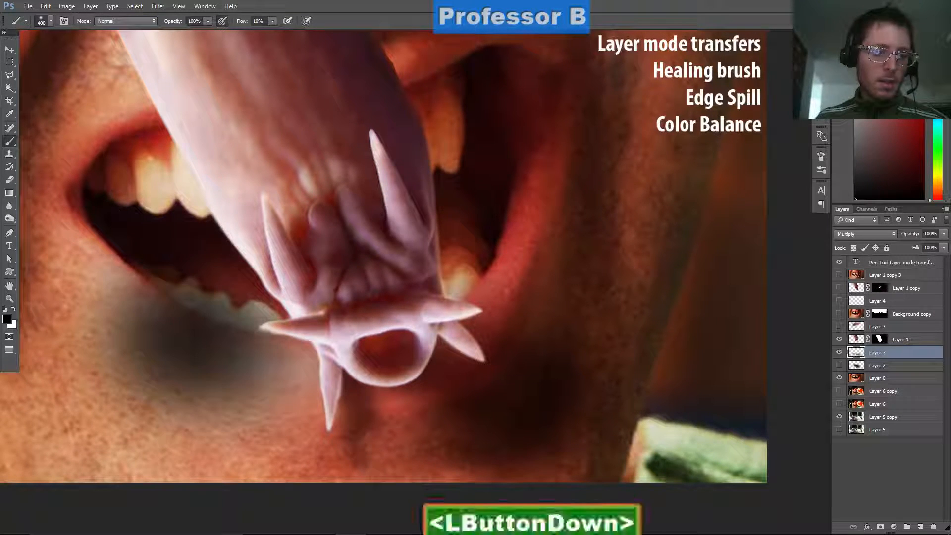
pyautogui.press('x')
pyautogui.moveTo(154, 281)
pyautogui.mouseDown()
pyautogui.moveTo(195, 324)
pyautogui.moveTo(173, 327)
pyautogui.mouseUp()
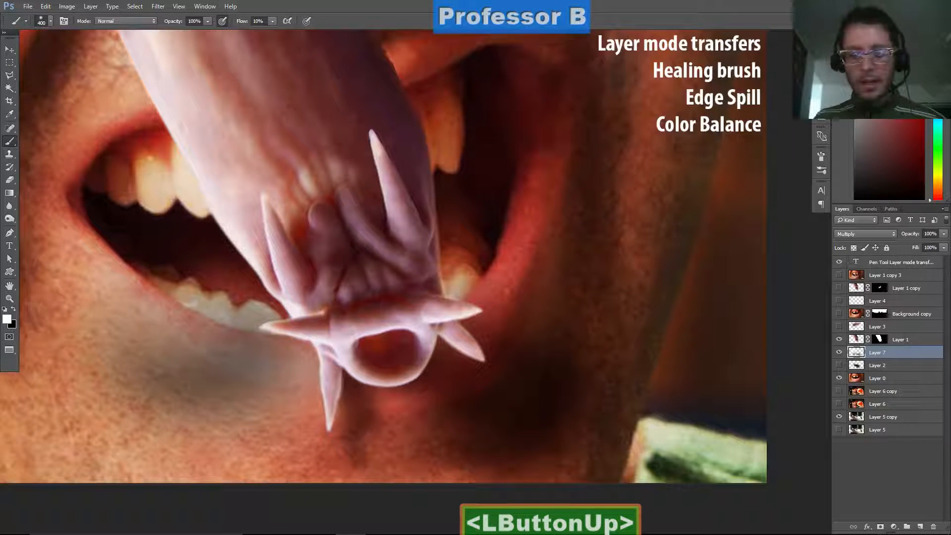
pyautogui.moveTo(526, 412)
pyautogui.mouseDown()
pyautogui.moveTo(520, 391)
pyautogui.moveTo(533, 382)
pyautogui.moveTo(542, 397)
pyautogui.mouseUp()
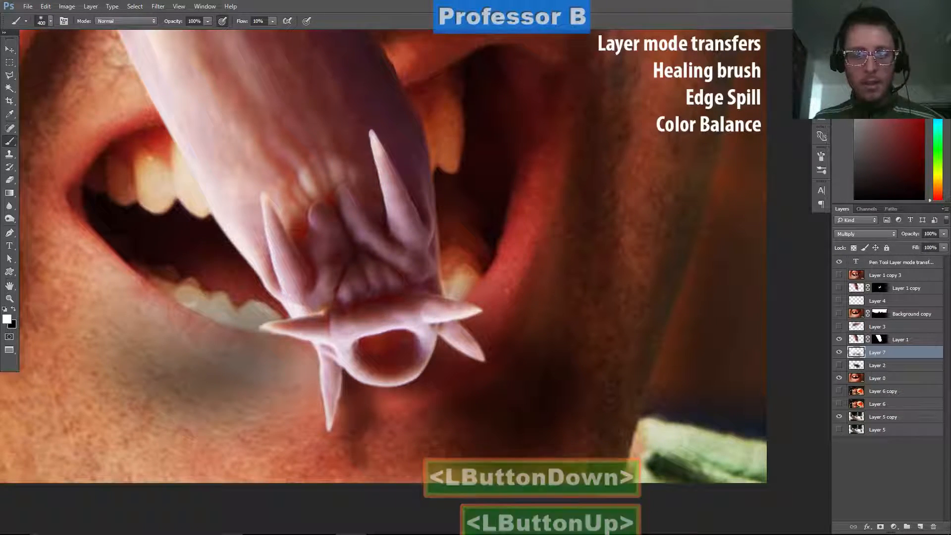
# - Hide Layer 7 and make Layer 2 and the Background copy layer visible
pyautogui.click(839, 353)
pyautogui.click(839, 365)
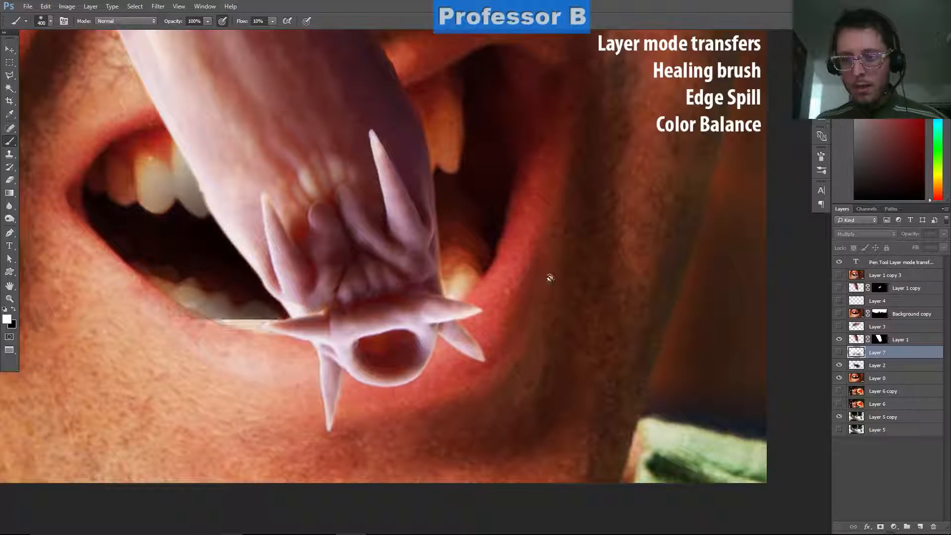
pyautogui.scroll(-5, 438, 352)
pyautogui.scroll(-3, 362, 285)
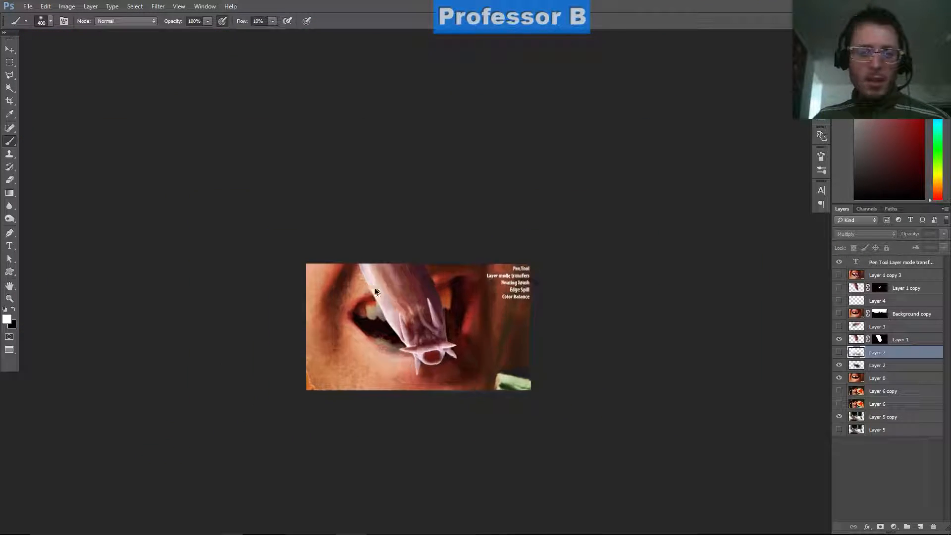
pyautogui.scroll(6, 377, 285)
pyautogui.scroll(4, 377, 287)
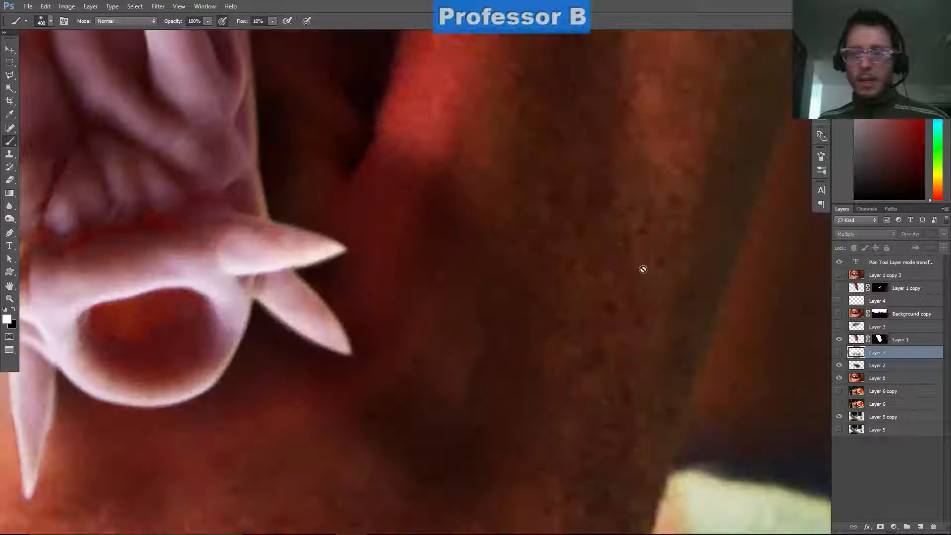
pyautogui.scroll(-6, 355, 247)
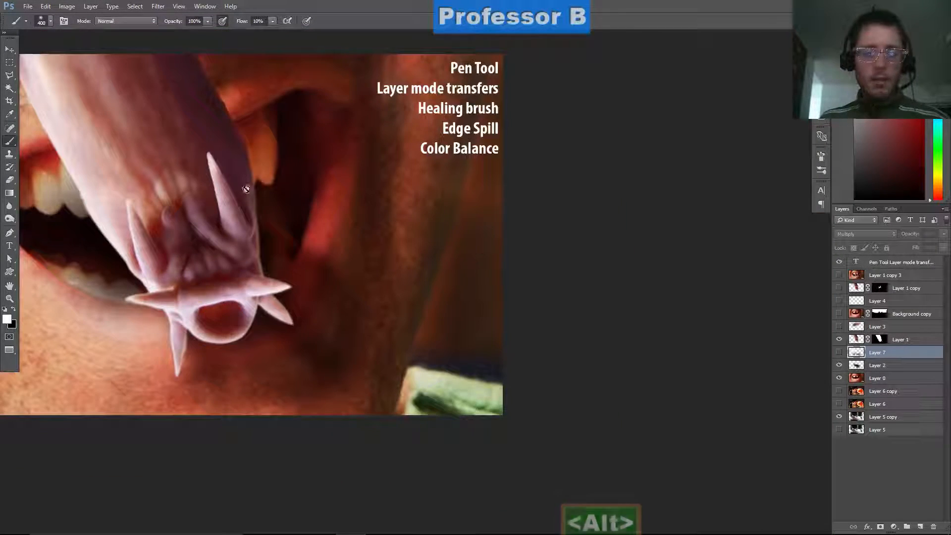
pyautogui.scroll(1, 347, 143)
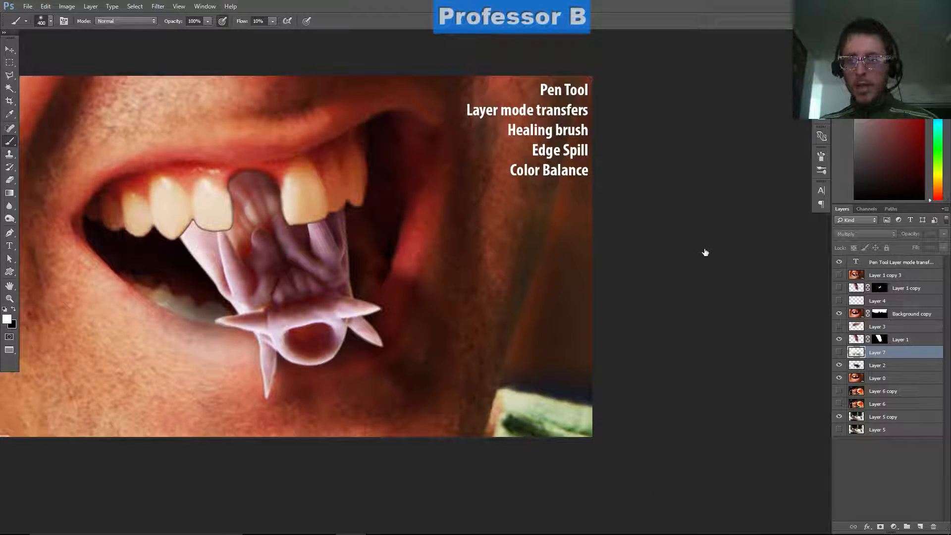
# - Load the Background copy mask as a selection and examine the outline along the upper teeth and gap
pyautogui.keyDown('ctrl'); pyautogui.click(880, 314); pyautogui.keyUp('ctrl')
pyautogui.moveTo(240, 190); pyautogui.dragTo(291, 231)
pyautogui.keyDown('ctrl'); pyautogui.moveTo(386, 249); pyautogui.dragTo(470, 255); pyautogui.keyUp('ctrl')
pyautogui.moveTo(203, 231); pyautogui.dragTo(368, 269)
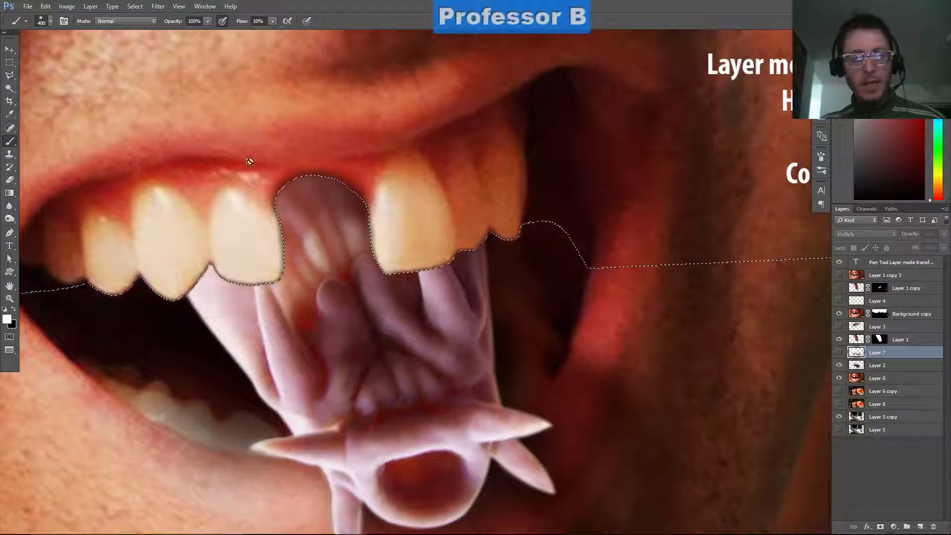
# - Make the Background copy layer active and clear the selection
pyautogui.click(858, 339)
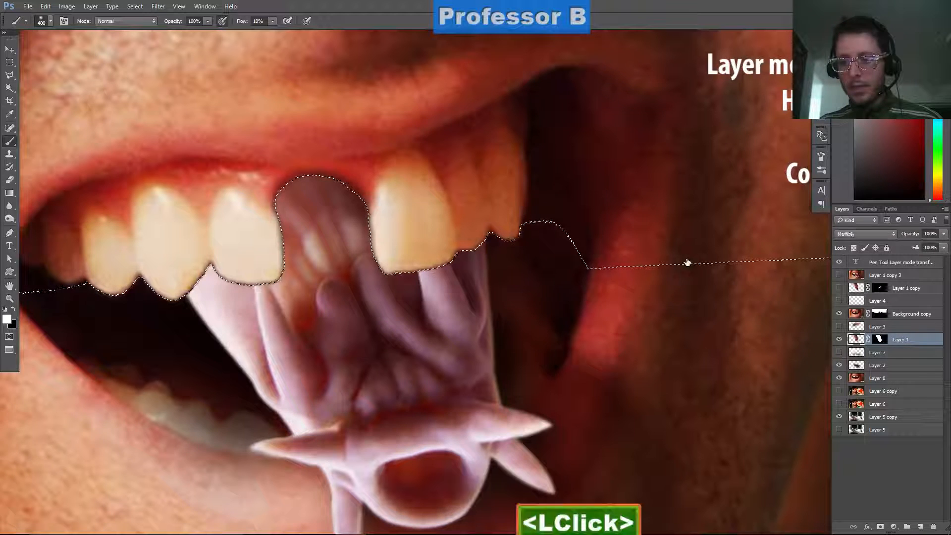
pyautogui.click(860, 326)
pyautogui.click(897, 340)
pyautogui.keyDown('ctrl'); pyautogui.click(880, 340); pyautogui.keyUp('ctrl')
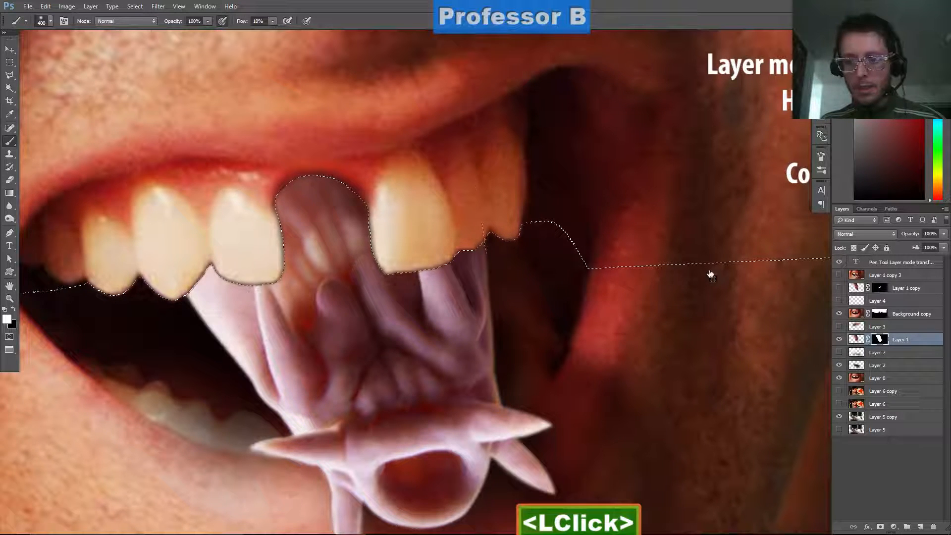
pyautogui.click(897, 313)
pyautogui.keyDown('ctrl'); pyautogui.click(880, 314); pyautogui.keyUp('ctrl')
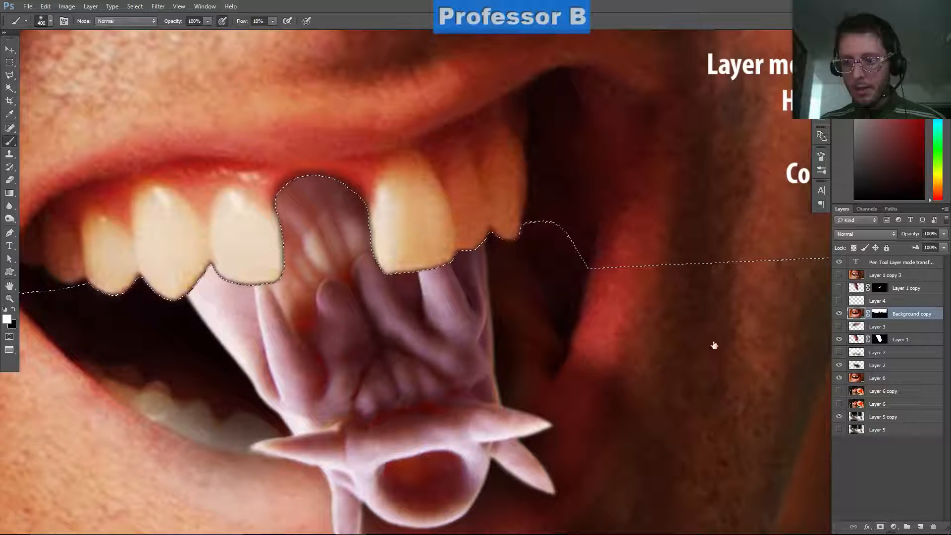
pyautogui.scroll(-2, 298, 278)
pyautogui.hotkey('ctrl', 'd')
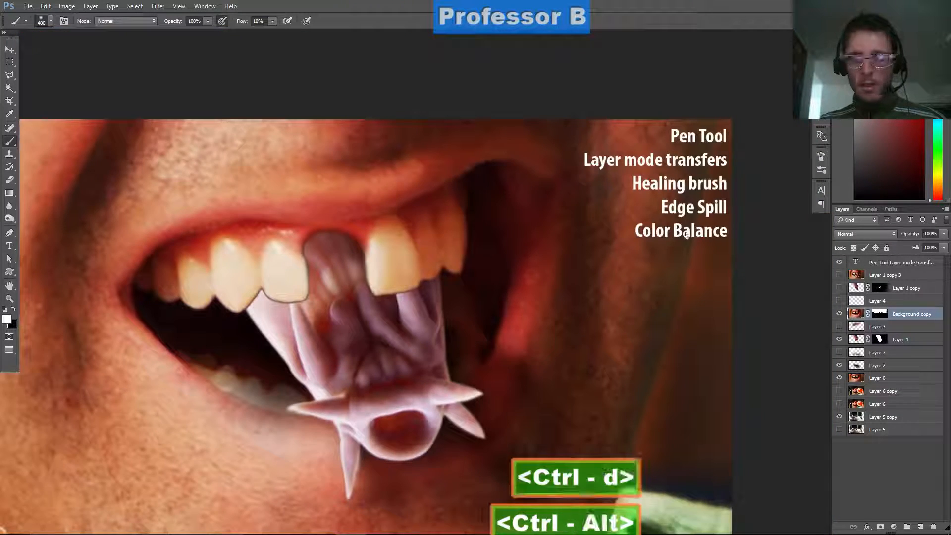
# - Sample the cream colour of the front tooth beside the gap and reduce the brush to 60 px
pyautogui.scroll(3, 225, 207)
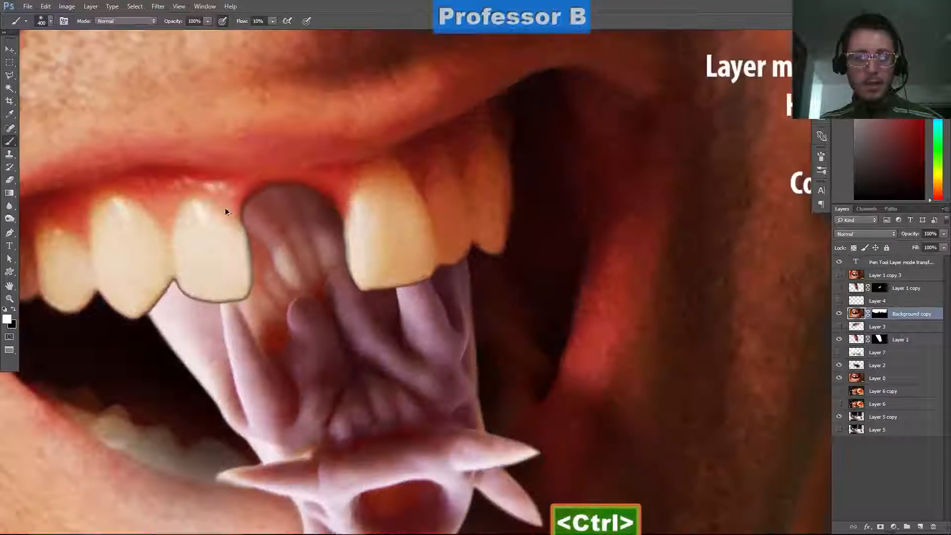
pyautogui.keyDown('alt'); pyautogui.click(187, 199); pyautogui.keyUp('alt')
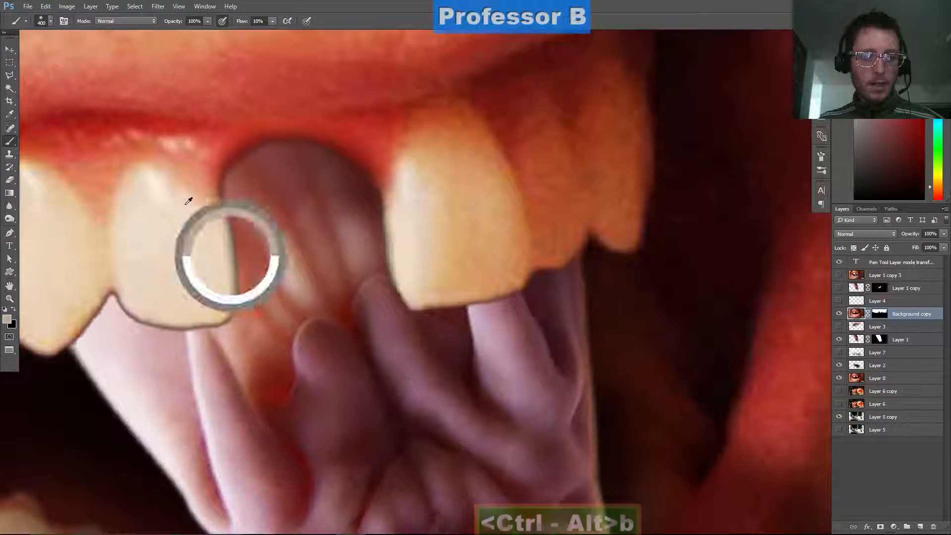
pyautogui.press('[')
pyautogui.press('[')
pyautogui.press('[')
pyautogui.press('[')
pyautogui.press('[')
pyautogui.press('[')
pyautogui.press('[')
pyautogui.press('[')
pyautogui.press('[')
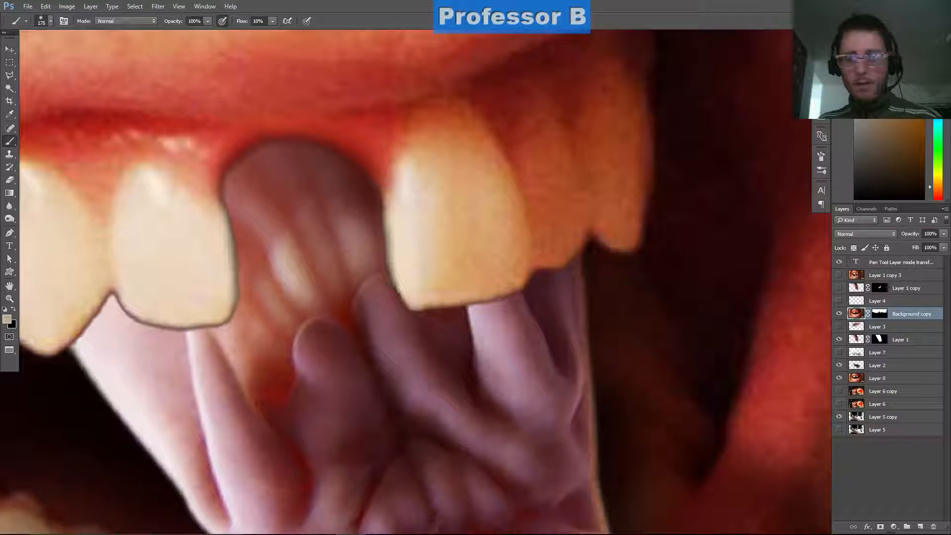
pyautogui.press('[')
pyautogui.press('[')
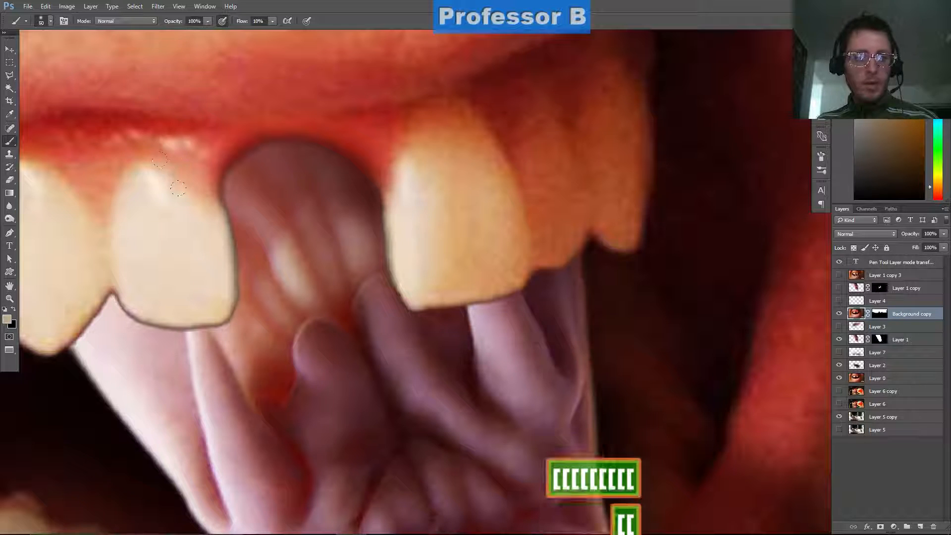
# - Paint over the dark outlines of the upper teeth on both sides of the gap with sampled tooth colours, and sample the red of the gum
pyautogui.moveTo(186, 217)
pyautogui.mouseDown()
pyautogui.moveTo(197, 236)
pyautogui.moveTo(112, 256)
pyautogui.moveTo(77, 239)
pyautogui.moveTo(104, 219)
pyautogui.moveTo(110, 230)
pyautogui.moveTo(124, 227)
pyautogui.moveTo(35, 219)
pyautogui.moveTo(89, 213)
pyautogui.moveTo(63, 227)
pyautogui.moveTo(44, 271)
pyautogui.moveTo(124, 291)
pyautogui.moveTo(55, 223)
pyautogui.mouseUp()
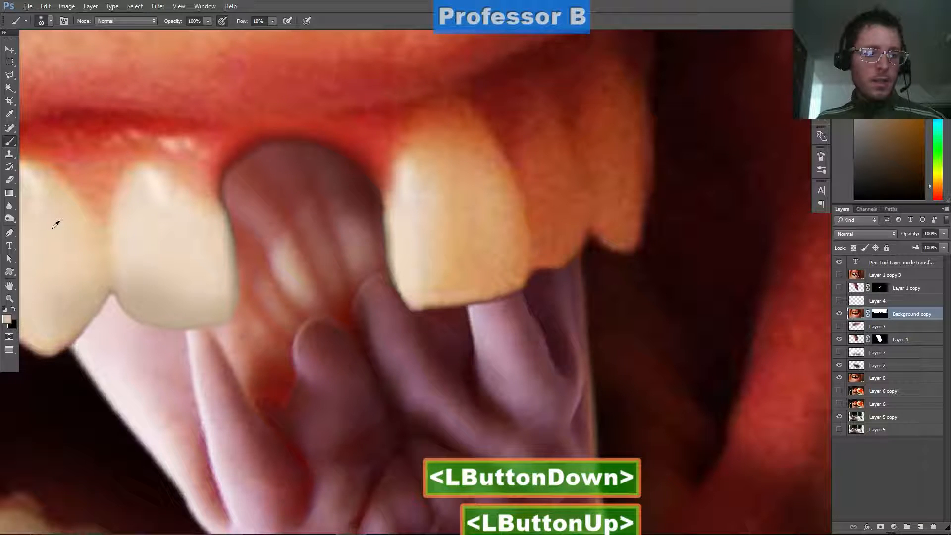
pyautogui.moveTo(23, 255)
pyautogui.mouseDown()
pyautogui.moveTo(54, 343)
pyautogui.moveTo(78, 254)
pyautogui.mouseUp()
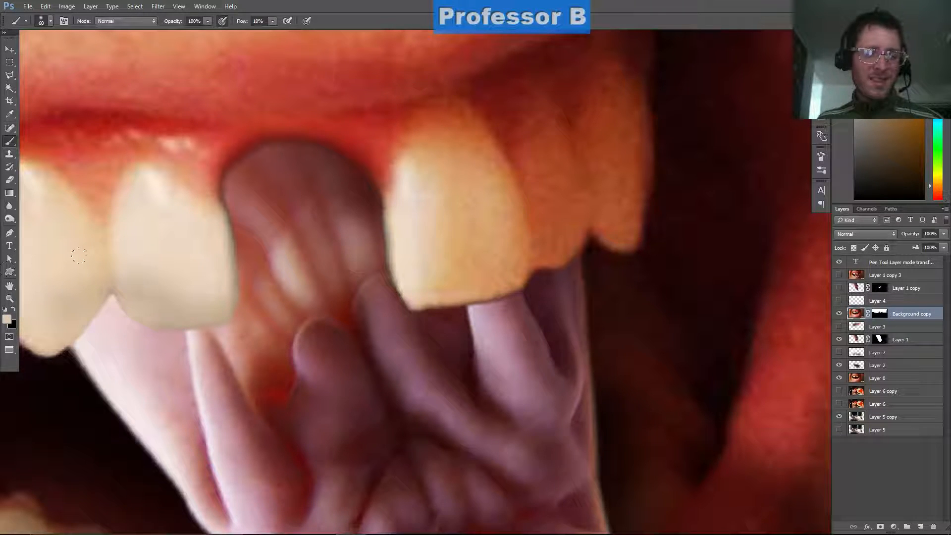
pyautogui.keyDown('alt'); pyautogui.click(407, 249); pyautogui.keyUp('alt')
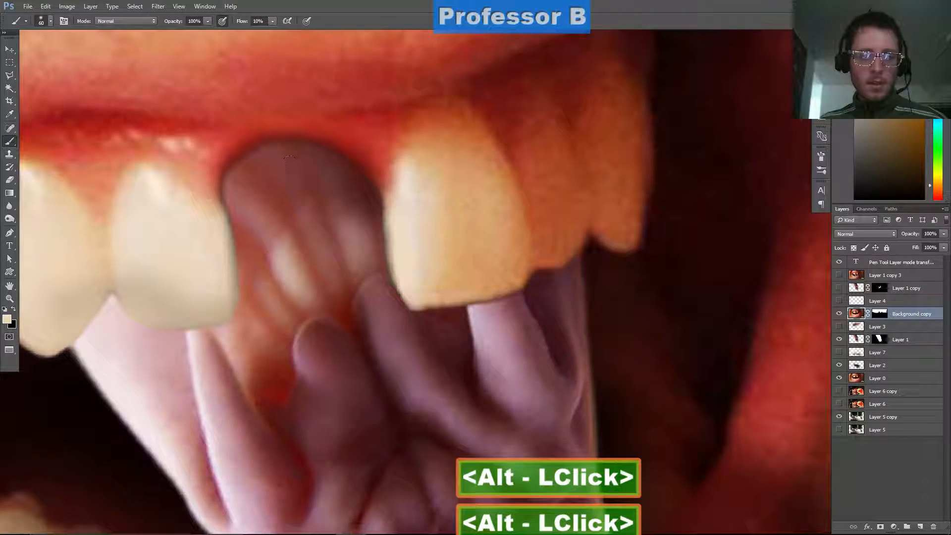
pyautogui.moveTo(388, 225)
pyautogui.mouseDown()
pyautogui.moveTo(390, 270)
pyautogui.moveTo(385, 250)
pyautogui.mouseUp()
pyautogui.keyDown('alt'); pyautogui.click(228, 257); pyautogui.keyUp('alt')
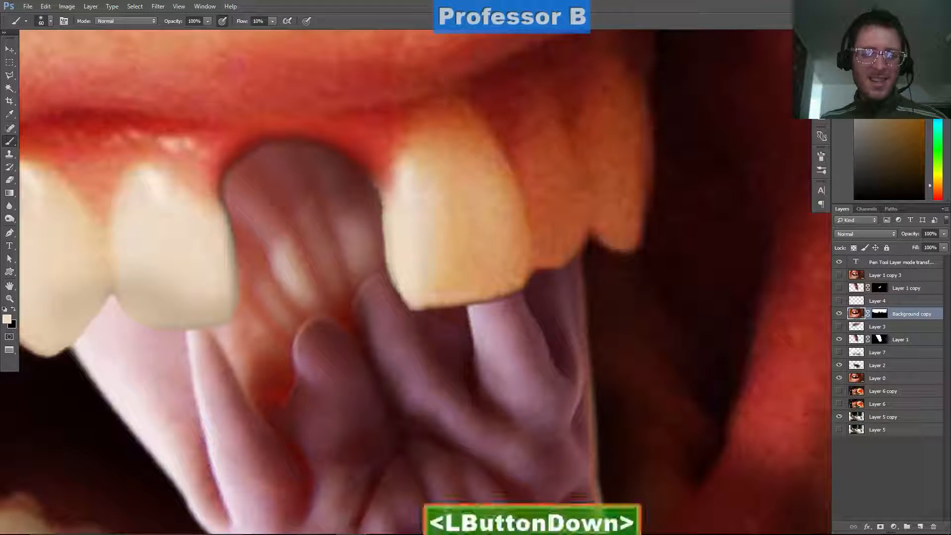
pyautogui.keyDown('alt'); pyautogui.click(353, 153); pyautogui.keyUp('alt')
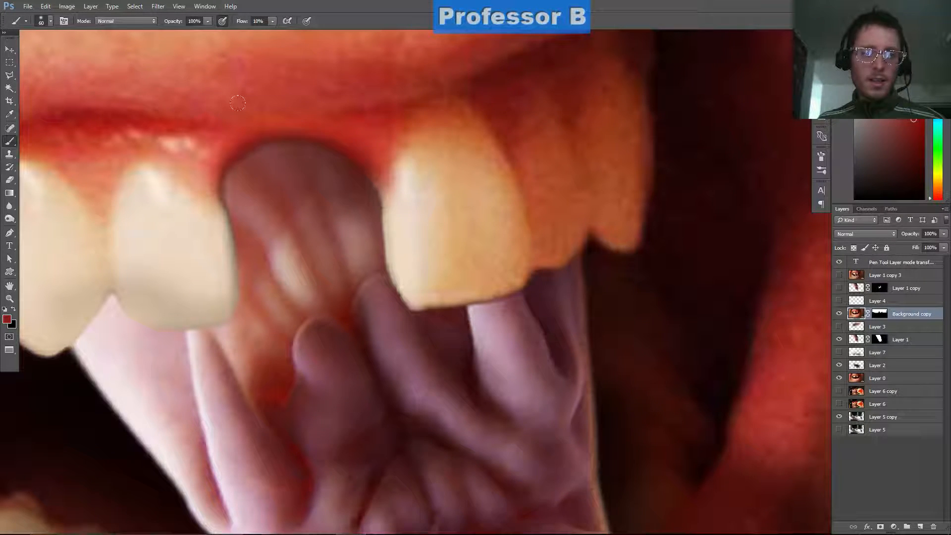
# - Make Layer 3, Layer 4 and Layer 1 copy visible so the shadows and the spikes overlapping the teeth appear
pyautogui.click(678, 286)
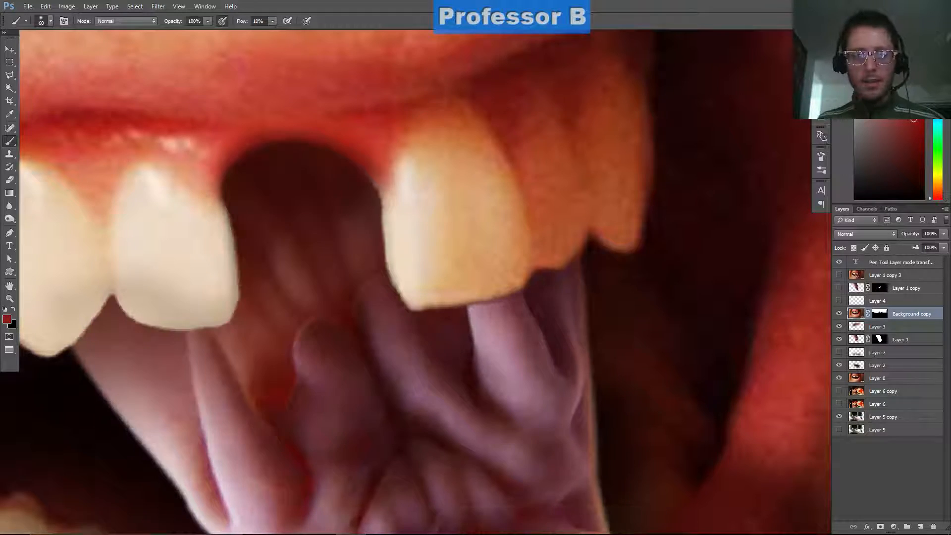
pyautogui.moveTo(239, 205); pyautogui.dragTo(291, 230)
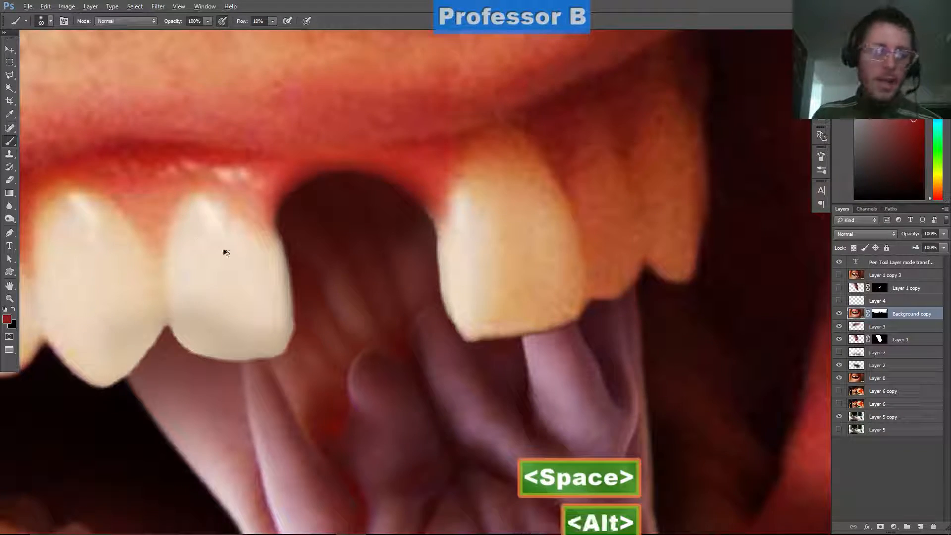
pyautogui.scroll(-5, 226, 252)
pyautogui.scroll(4, 291, 298)
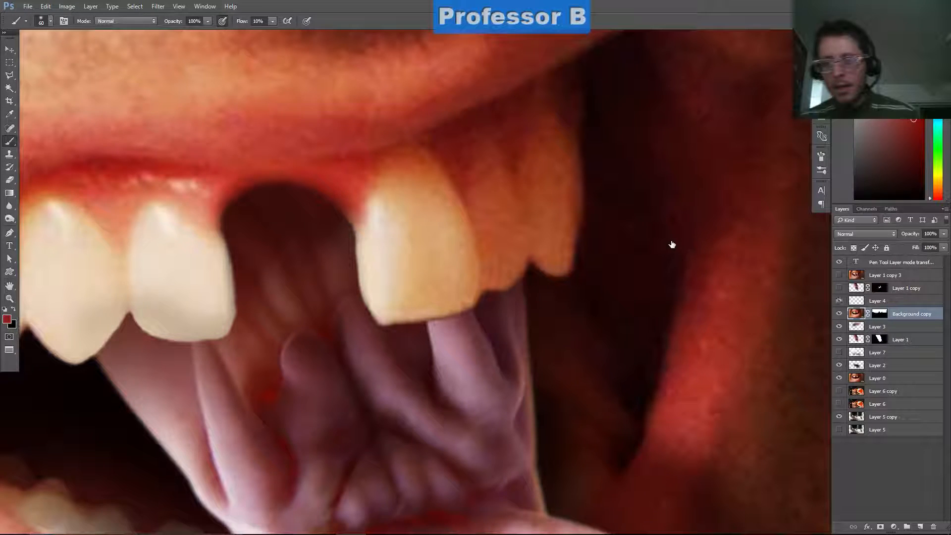
pyautogui.hotkey('ctrl', 'z')
pyautogui.click(838, 288)
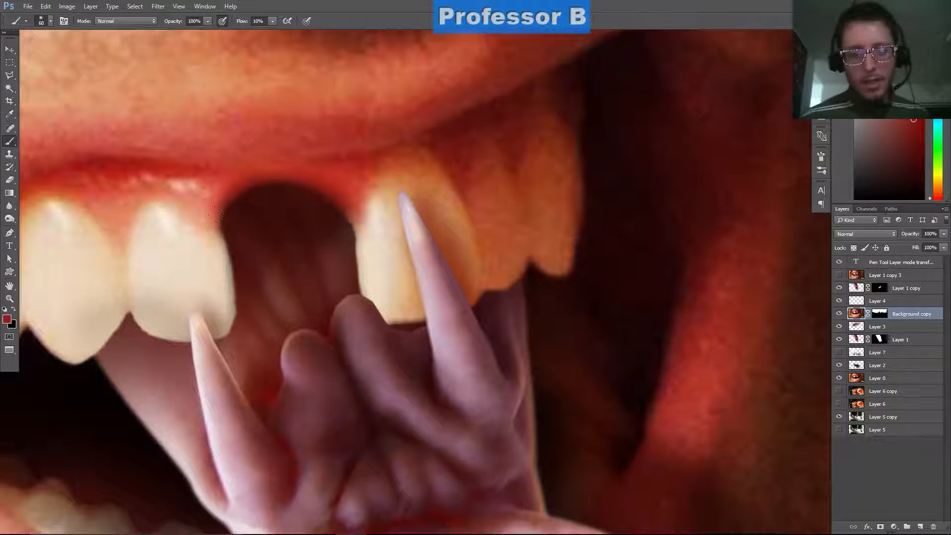
# - Make Layer 1 copy active, sample the pale pink of the spike and dab it onto the bluish tip overlapping the upper tooth
pyautogui.scroll(3, 232, 226)
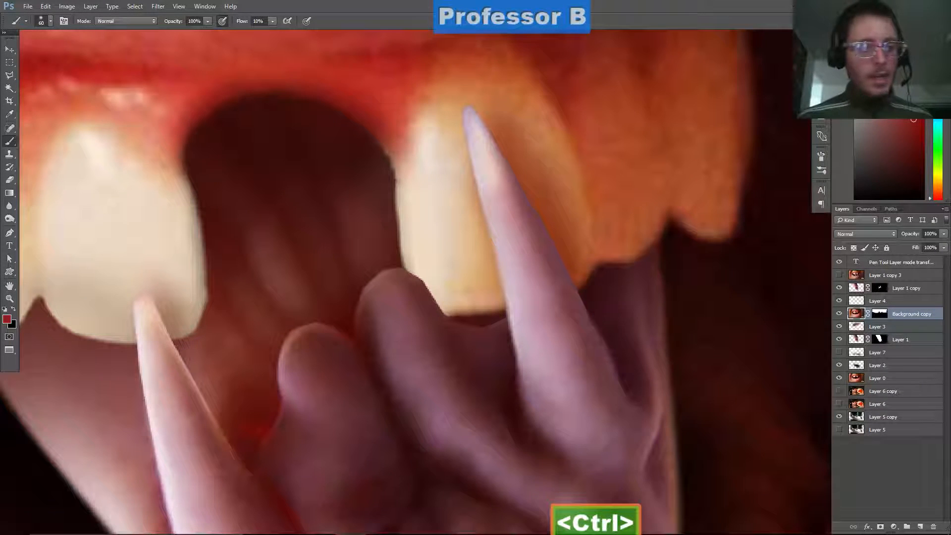
pyautogui.keyDown('alt'); pyautogui.click(142, 311); pyautogui.keyUp('alt')
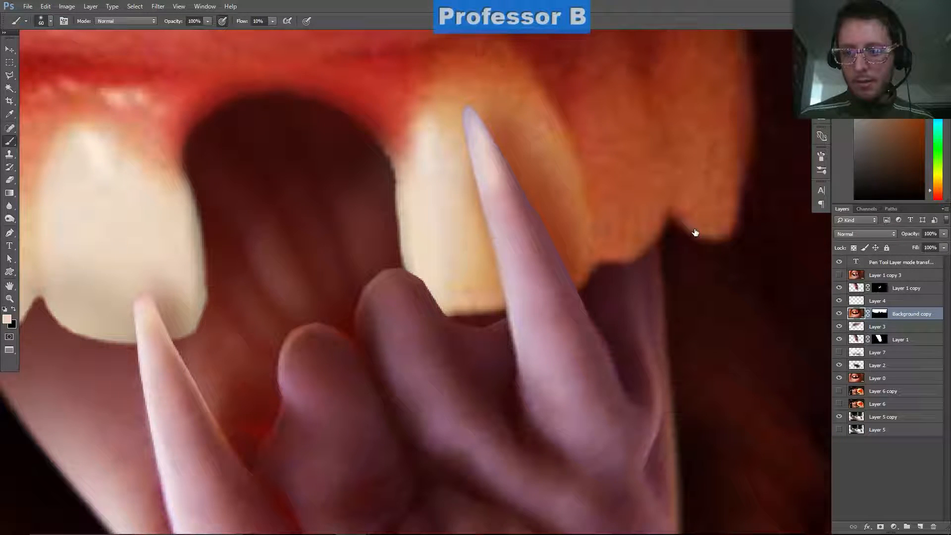
pyautogui.click(856, 288)
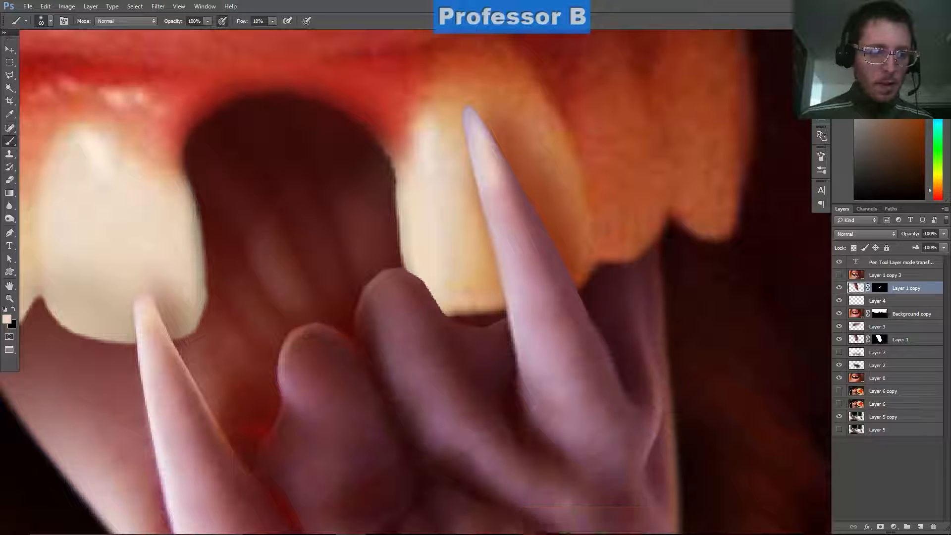
pyautogui.keyDown('alt'); pyautogui.click(484, 148); pyautogui.keyUp('alt')
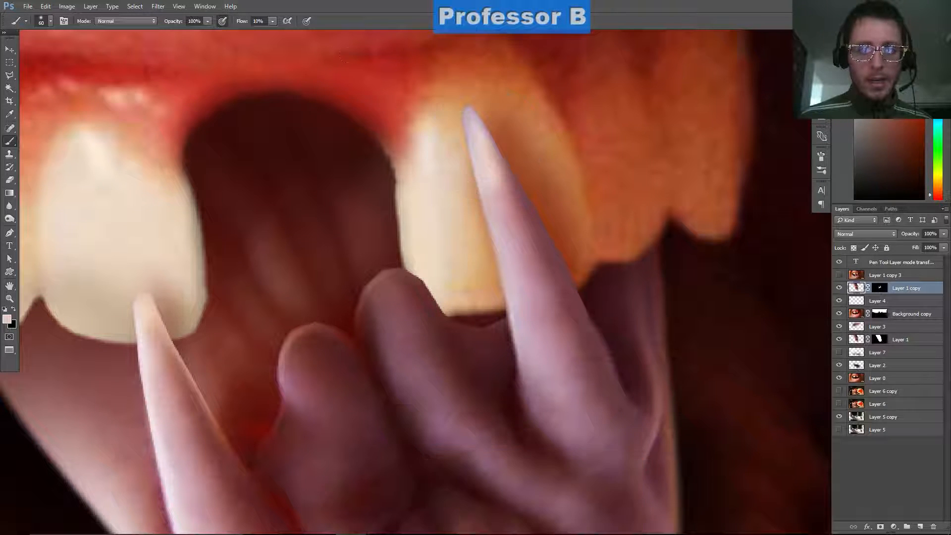
pyautogui.click(488, 132)
pyautogui.scroll(-5, 236, 183)
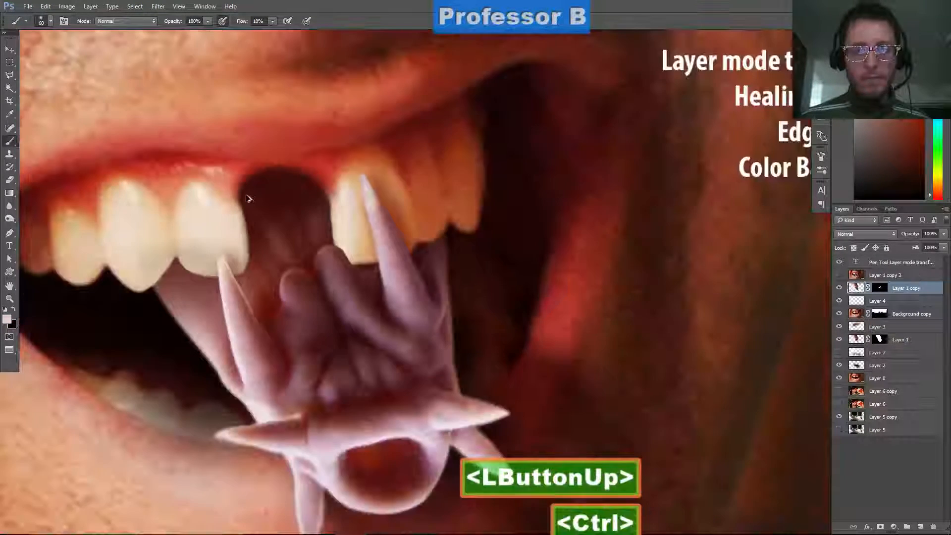
# - Hide the creature, shadow, teeth and Layer 0 layers, and show Layer 6 copy as the active layer
pyautogui.moveTo(207, 193); pyautogui.dragTo(341, 157)
pyautogui.scroll(-7, 261, 193)
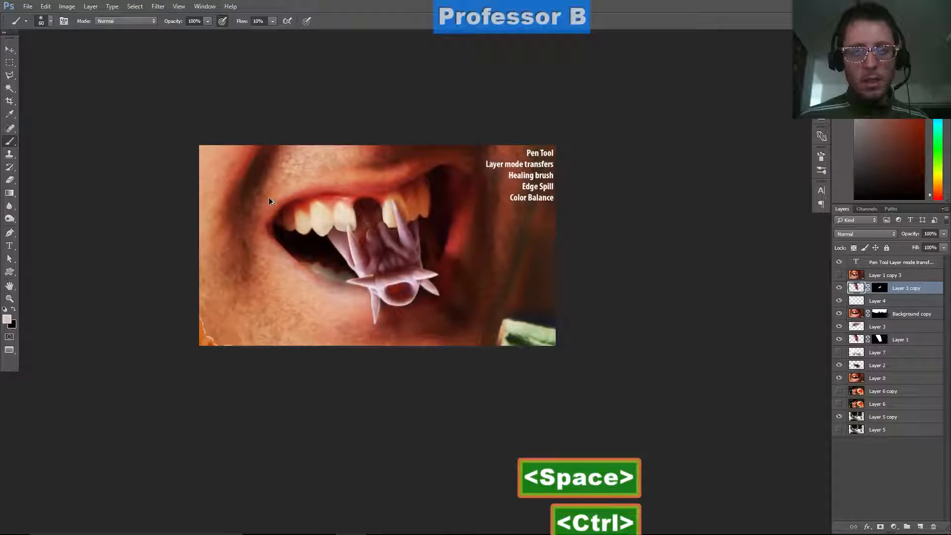
pyautogui.keyDown('ctrl'); pyautogui.click(270, 210); pyautogui.keyUp('ctrl')
pyautogui.keyDown('ctrl'); pyautogui.click(433, 191); pyautogui.keyUp('ctrl')
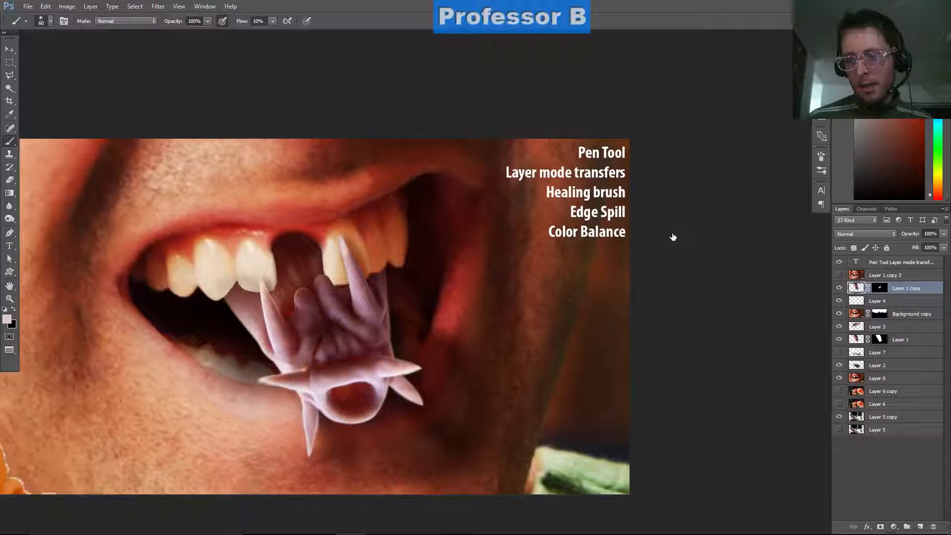
pyautogui.moveTo(671, 294)
pyautogui.mouseDown()
pyautogui.moveTo(668, 307)
pyautogui.moveTo(692, 307)
pyautogui.moveTo(720, 342)
pyautogui.mouseUp()
pyautogui.hotkey('ctrl', 'z')
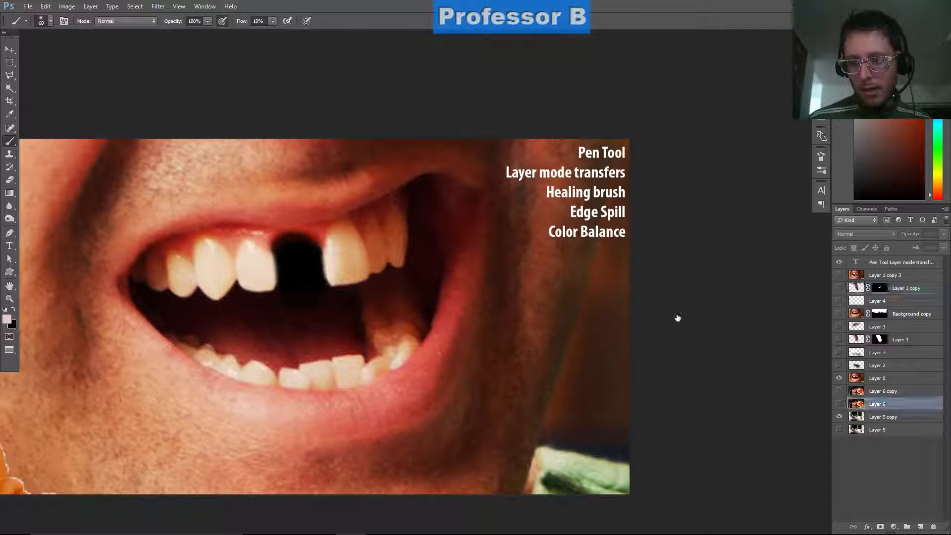
pyautogui.click(839, 378)
pyautogui.click(839, 391)
pyautogui.click(859, 391)
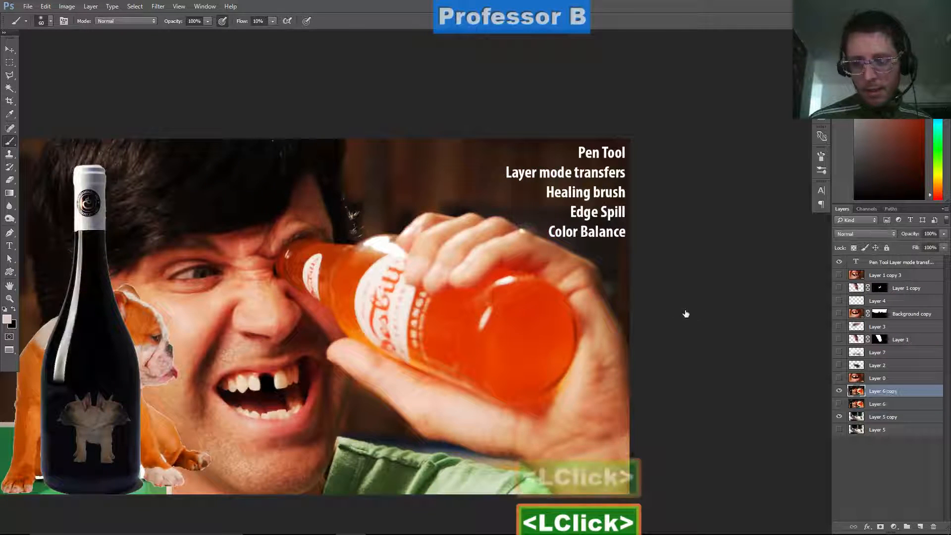
# - Scale Layer 6 copy up to about 372% and position it so the open mouth fills the canvas
pyautogui.hotkey('ctrl', 't')
pyautogui.scroll(-5, 277, 292)
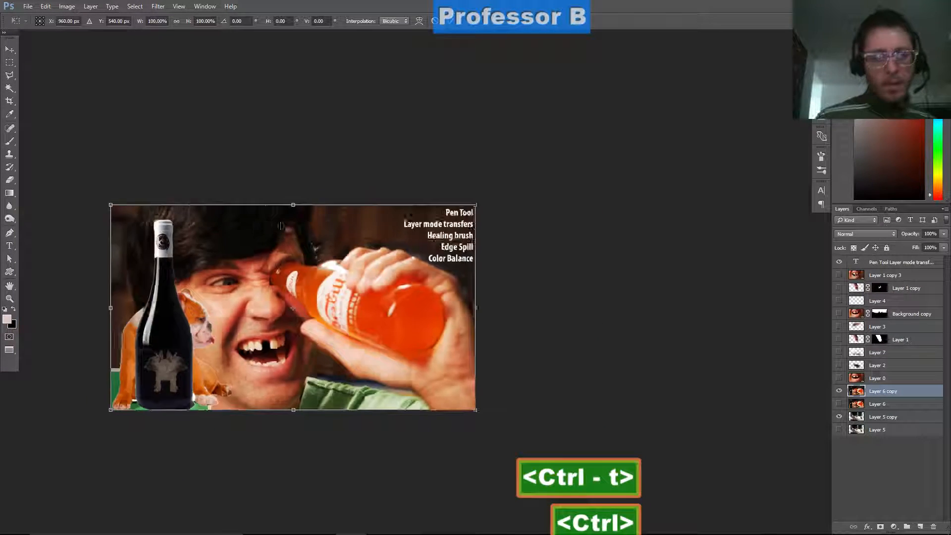
pyautogui.moveTo(423, 231)
pyautogui.mouseDown()
pyautogui.moveTo(607, 148)
pyautogui.moveTo(811, 143)
pyautogui.mouseUp()
pyautogui.moveTo(309, 334)
pyautogui.mouseDown()
pyautogui.moveTo(406, 223)
pyautogui.moveTo(382, 229)
pyautogui.mouseUp()
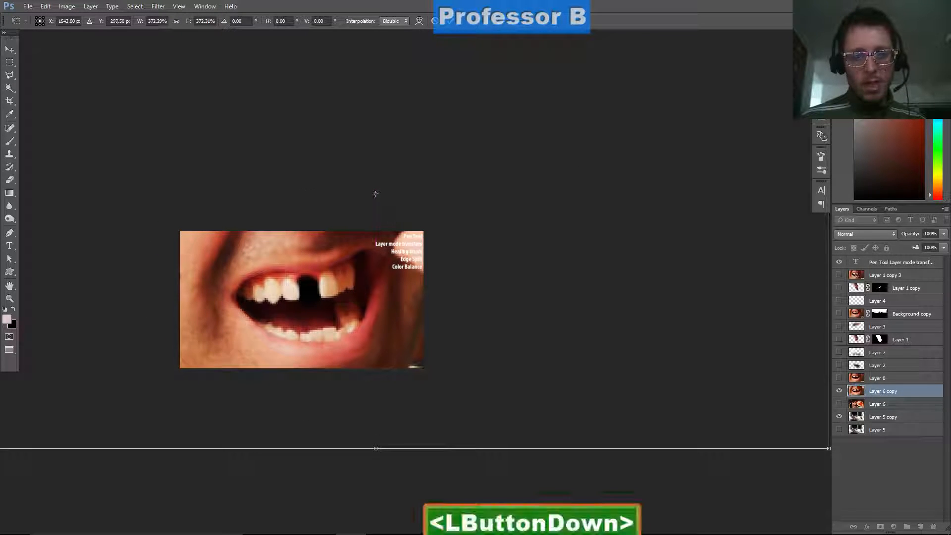
pyautogui.scroll(1, 430, 270)
pyautogui.scroll(2, 431, 270)
pyautogui.moveTo(345, 280)
pyautogui.mouseDown()
pyautogui.moveTo(345, 288)
pyautogui.moveTo(334, 271)
pyautogui.mouseUp()
pyautogui.press('Return')
# - Outline a tall patch of cheek skin below the fingers with the Polygonal Lasso and copy it to a new layer
pyautogui.scroll(2, 333, 269)
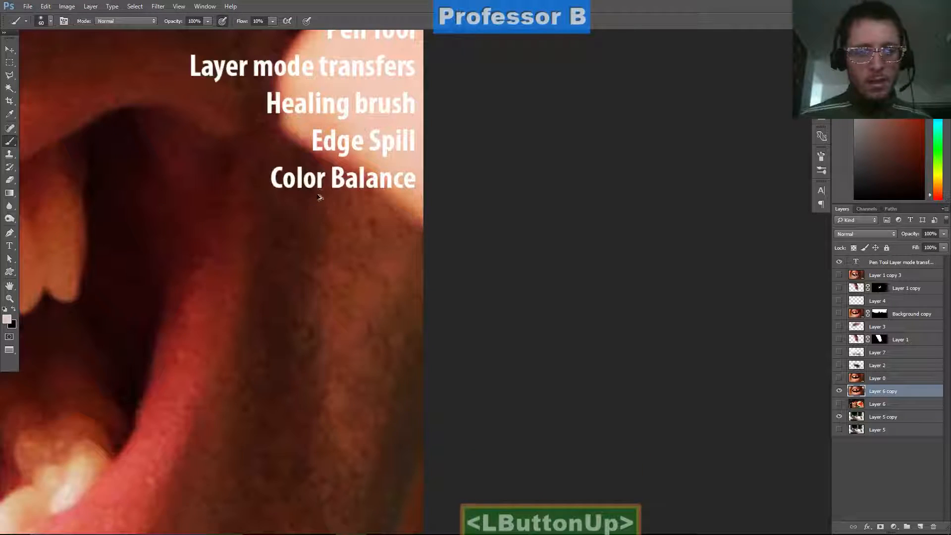
pyautogui.scroll(-1, 320, 211)
pyautogui.scroll(-1, 319, 211)
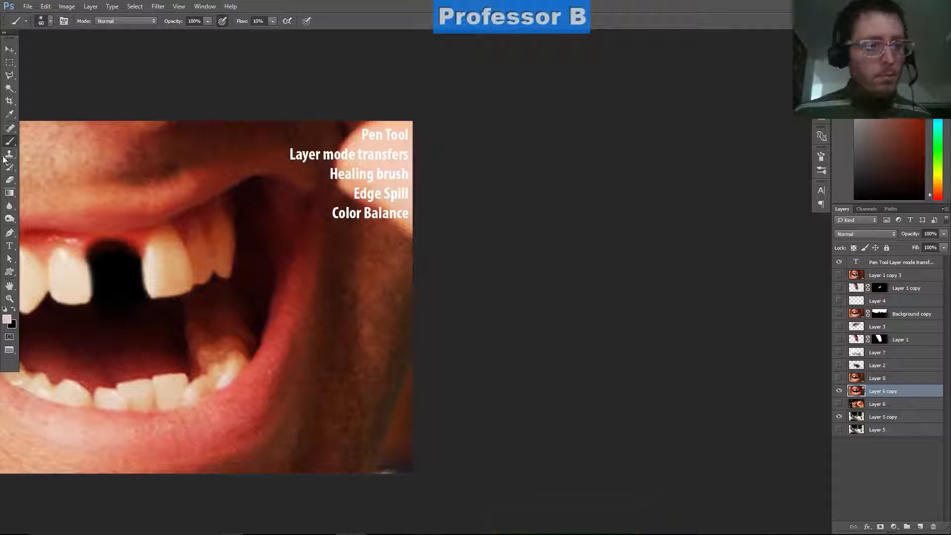
pyautogui.click(9, 154)
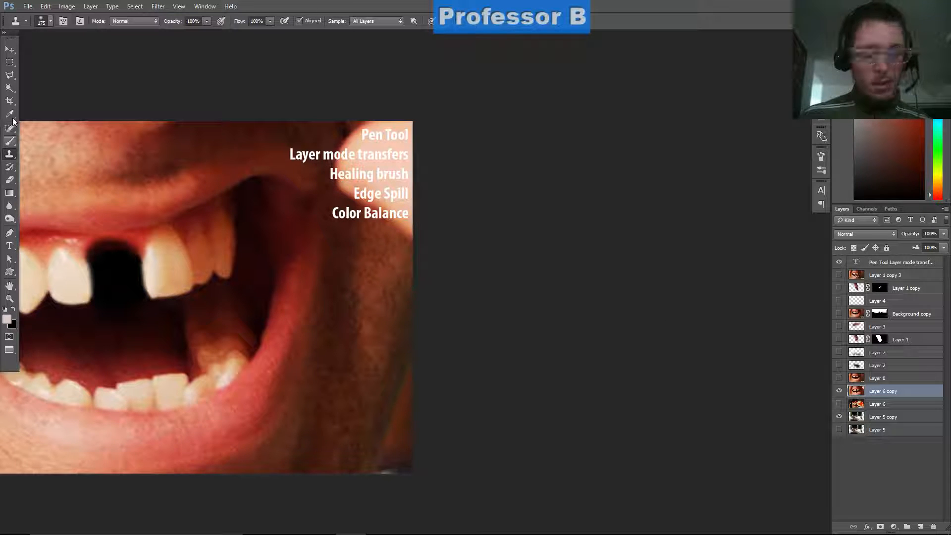
pyautogui.press('l')
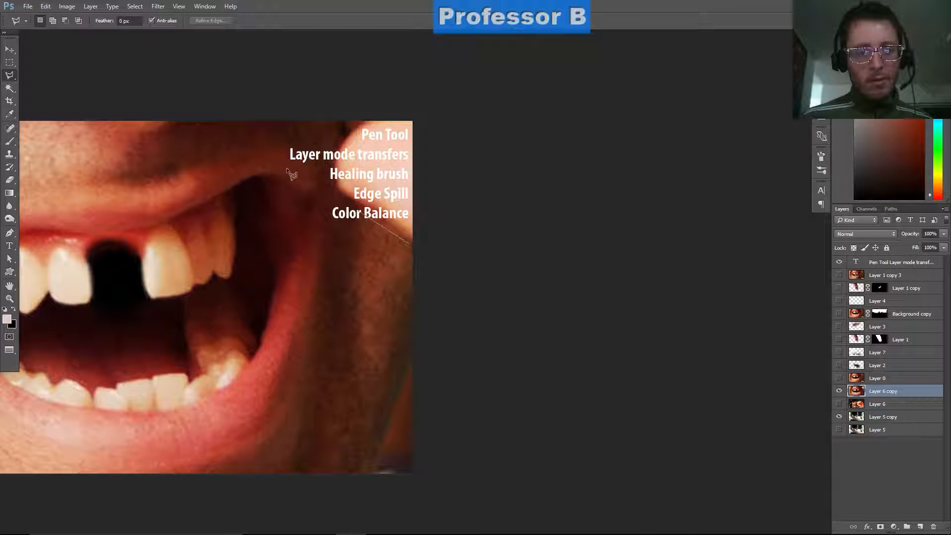
pyautogui.click(360, 212)
pyautogui.click(339, 206)
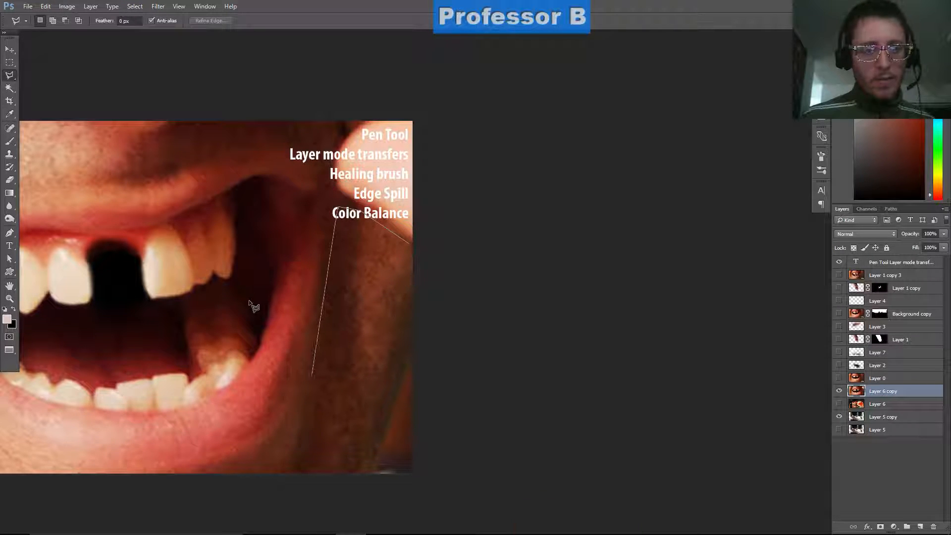
pyautogui.click(312, 376)
pyautogui.click(380, 379)
pyautogui.click(396, 315)
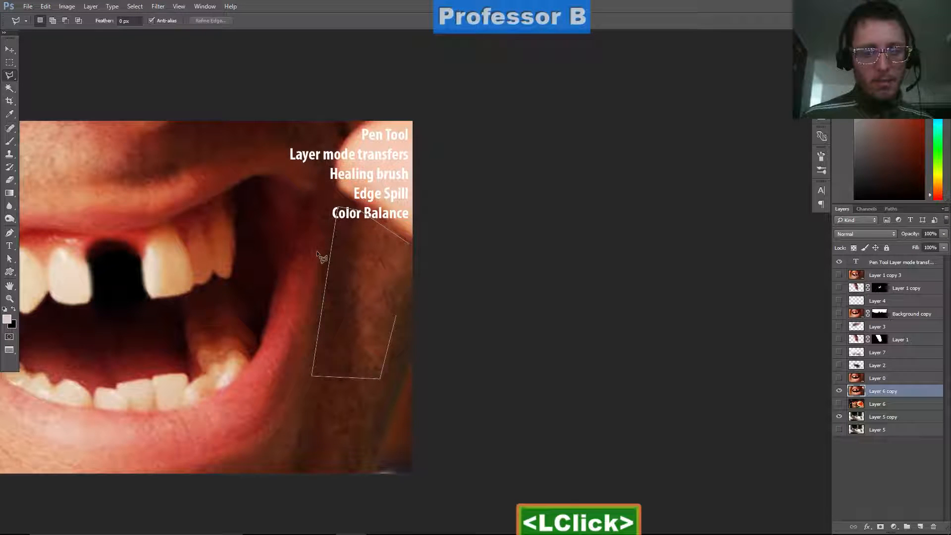
pyautogui.doubleClick(403, 272)
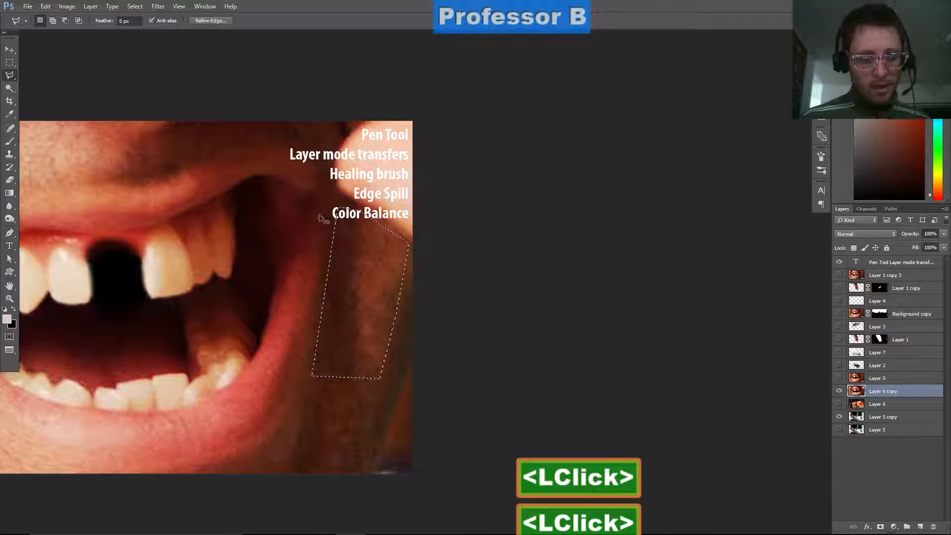
pyautogui.hotkey('ctrl', 'v')
# - Move the cheek patch up over the fingers in the upper corner and fine-tune its placement with Free Transform
pyautogui.press('v')
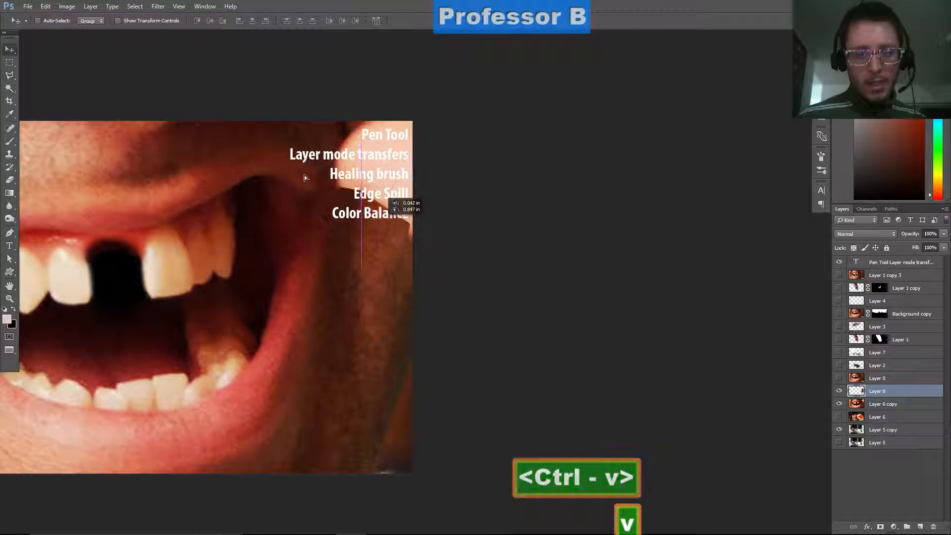
pyautogui.moveTo(304, 175); pyautogui.dragTo(314, 96)
pyautogui.hotkey('ctrl', 't')
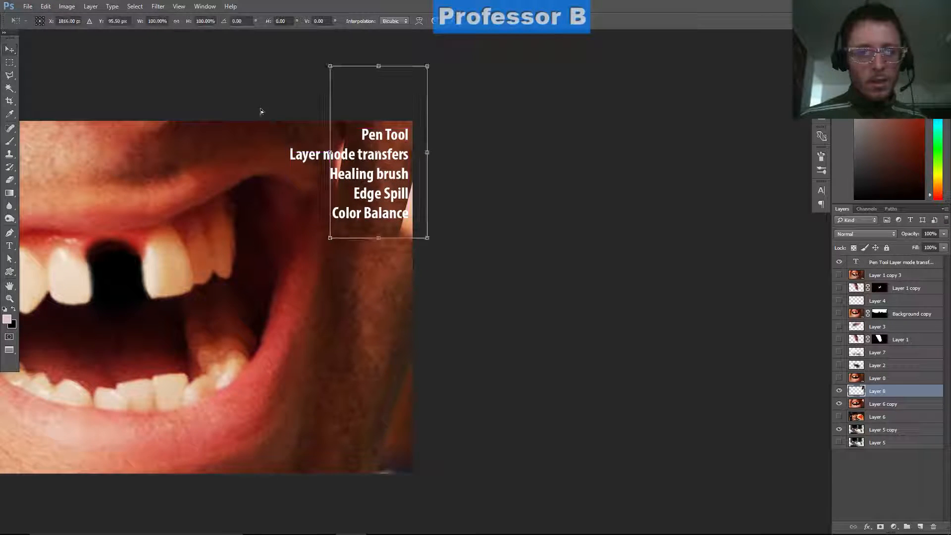
pyautogui.moveTo(229, 68)
pyautogui.mouseDown()
pyautogui.moveTo(206, 68)
pyautogui.moveTo(229, 59)
pyautogui.mouseUp()
pyautogui.moveTo(301, 122); pyautogui.dragTo(298, 123)
pyautogui.click(450, 21)
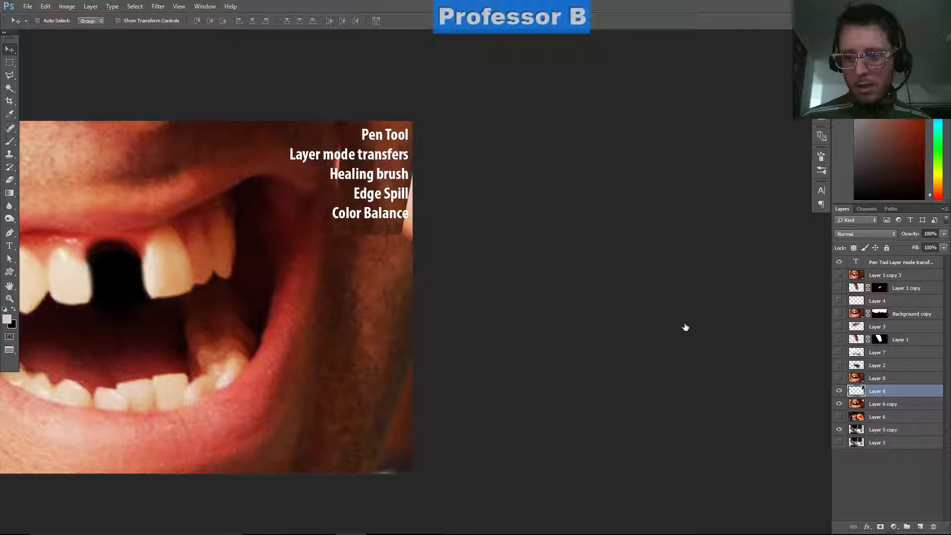
# - Copy a smaller cheek patch from Layer 6 copy to a new layer and place it over the fingers still exposed at the image's edge
pyautogui.hotkey('alt', '[')
pyautogui.press('l')
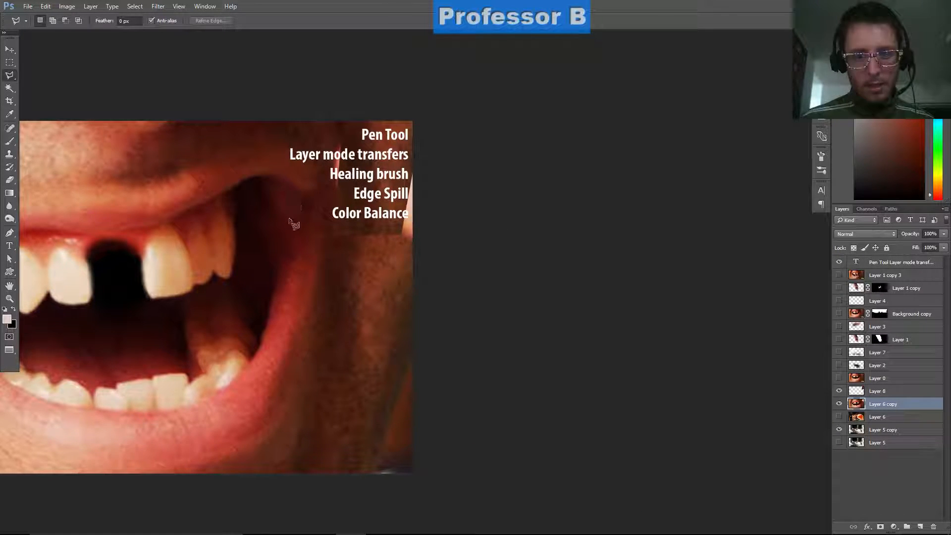
pyautogui.click(288, 271)
pyautogui.click(315, 241)
pyautogui.click(324, 197)
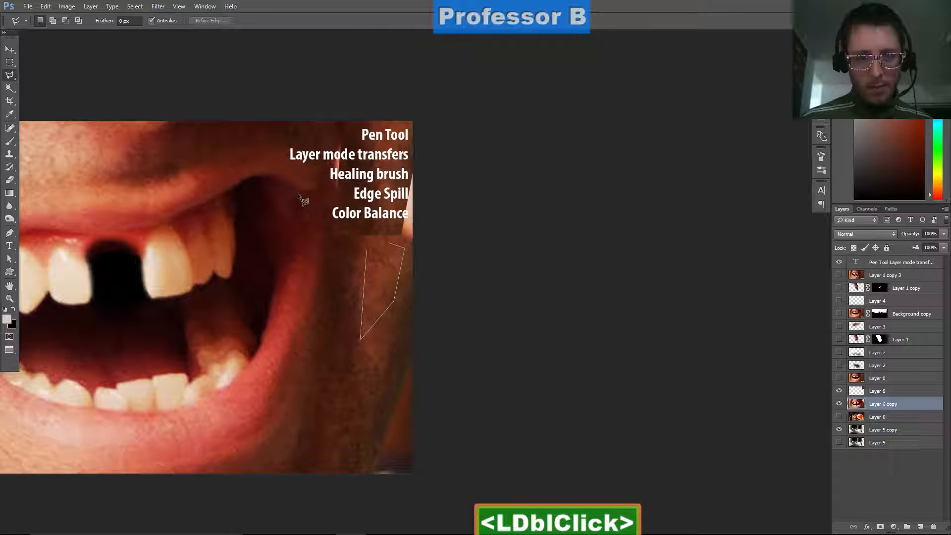
pyautogui.click(298, 195)
pyautogui.click(292, 199)
pyautogui.hotkey('ctrl', 'v')
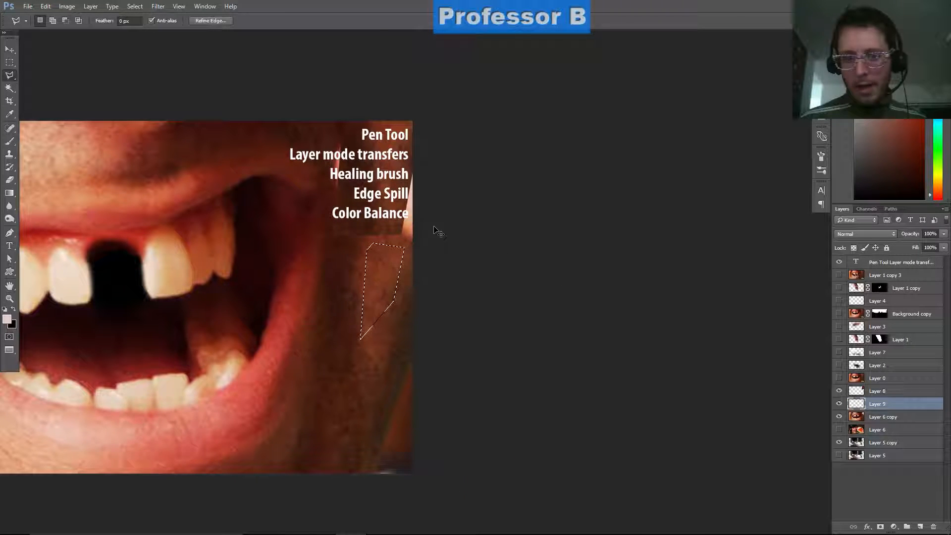
pyautogui.press('v')
pyautogui.click(323, 199)
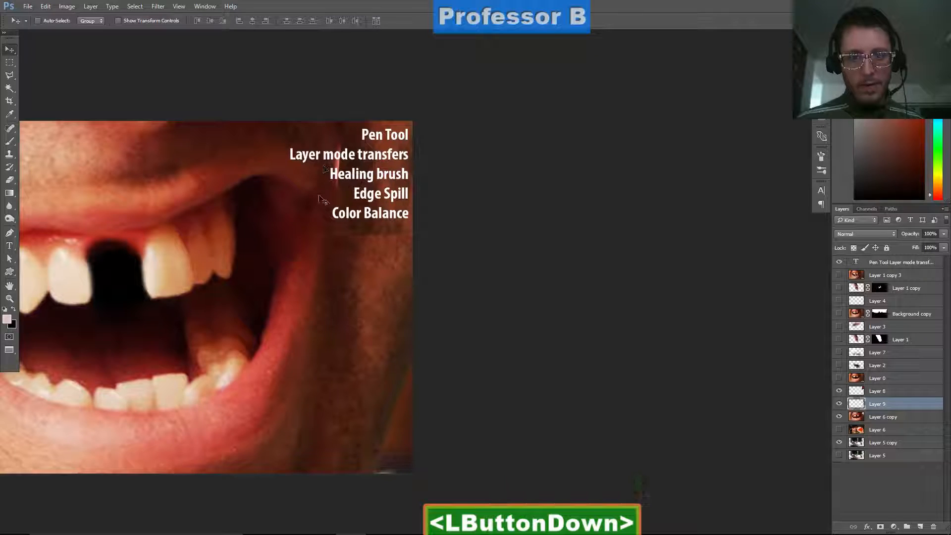
# - Copy a patch of dark skin above the mouth corner from Layer 6 copy to a new layer and move it toward the exposed finger edge
pyautogui.press('l')
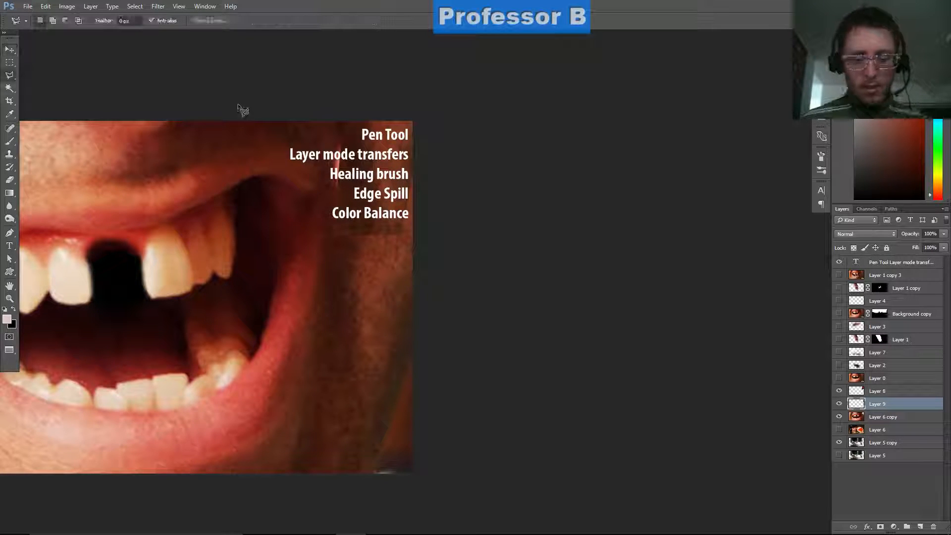
pyautogui.hotkey('alt', '[')
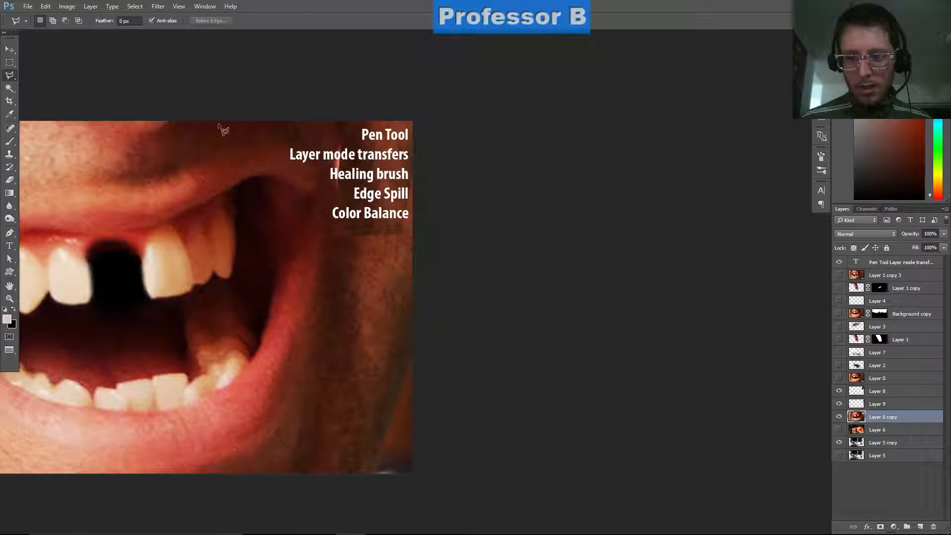
pyautogui.click(218, 107)
pyautogui.click(264, 98)
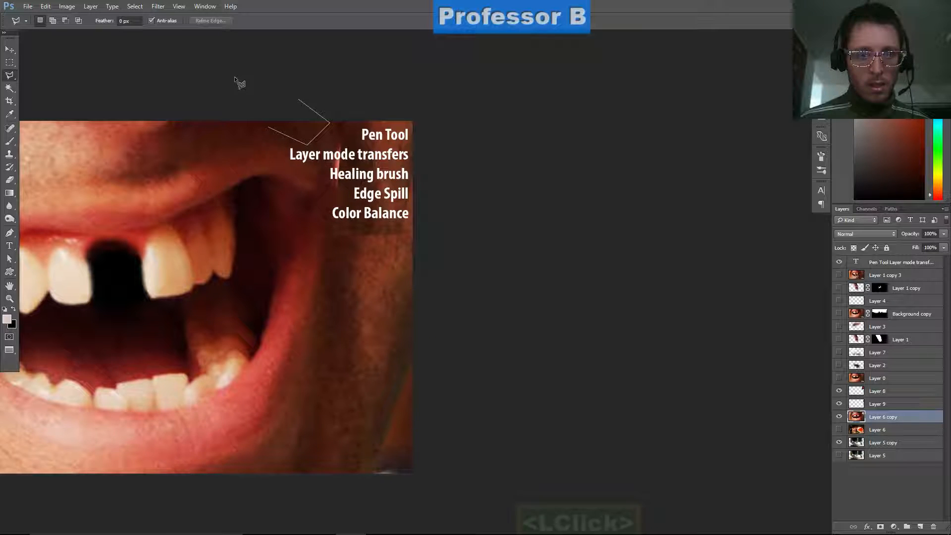
pyautogui.doubleClick(230, 75)
pyautogui.hotkey('ctrl', 'c')
pyautogui.hotkey('ctrl', 'v')
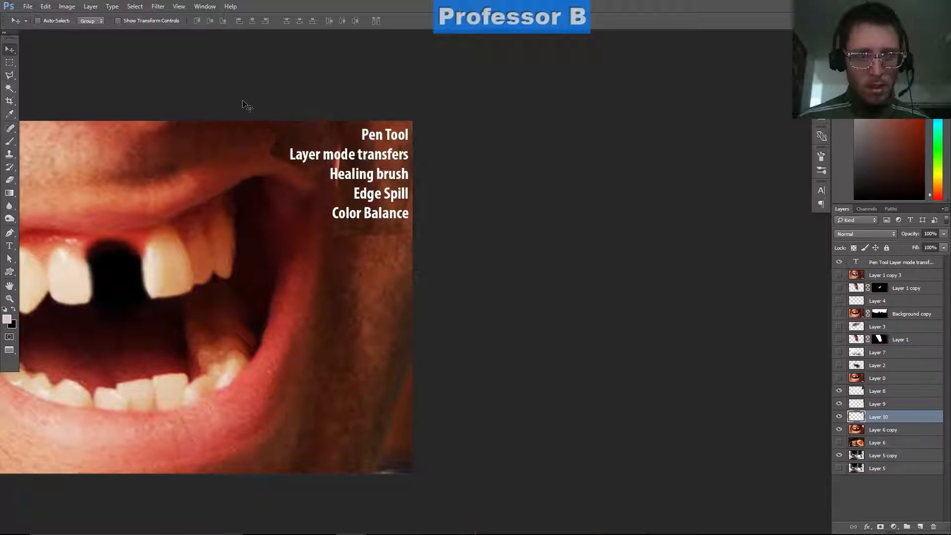
pyautogui.press('v')
pyautogui.moveTo(244, 100)
pyautogui.mouseDown()
pyautogui.moveTo(297, 138)
pyautogui.moveTo(278, 108)
pyautogui.moveTo(287, 127)
pyautogui.mouseUp()
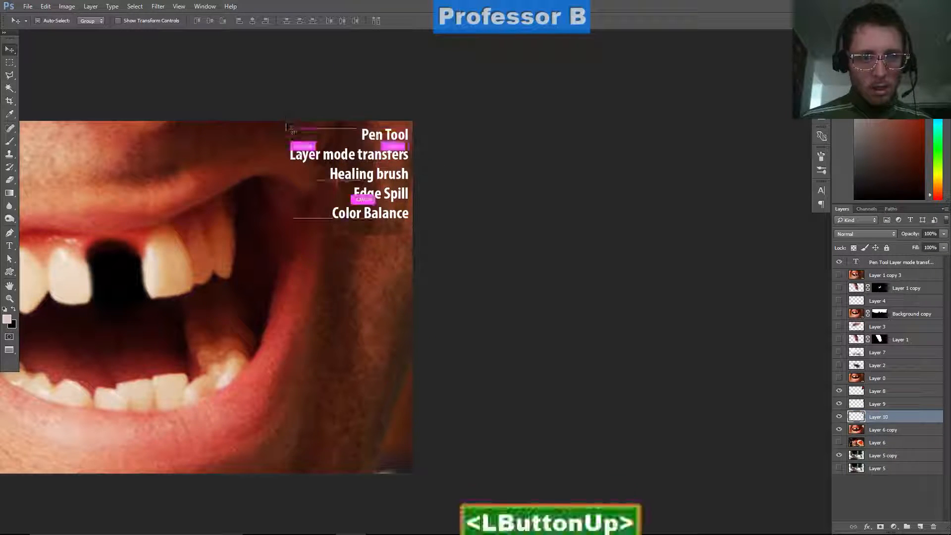
# - Rotate the dark skin patch about 73.5° and position it over the remaining finger edge beside the mouth corner
pyautogui.hotkey('ctrl', 't')
pyautogui.moveTo(351, 176); pyautogui.dragTo(248, 210)
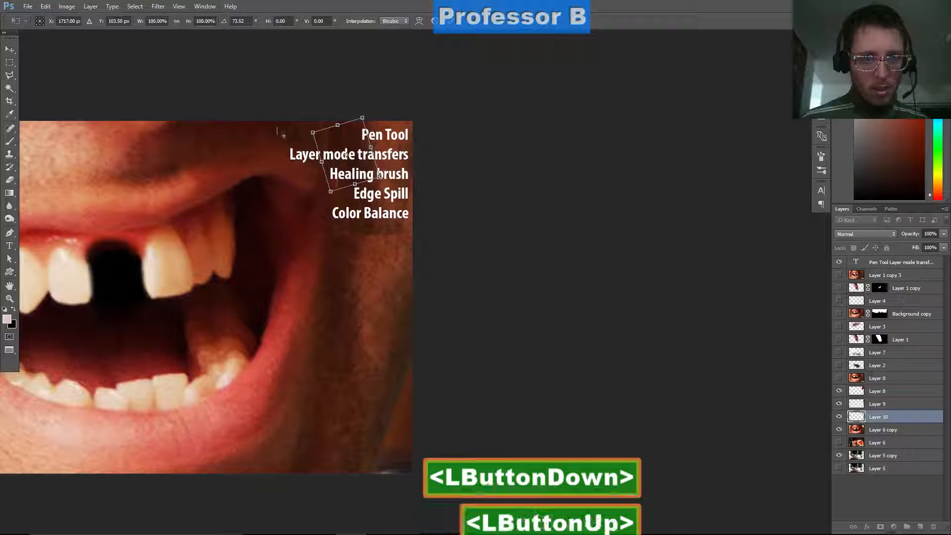
pyautogui.click(279, 147)
pyautogui.moveTo(262, 122); pyautogui.dragTo(264, 143)
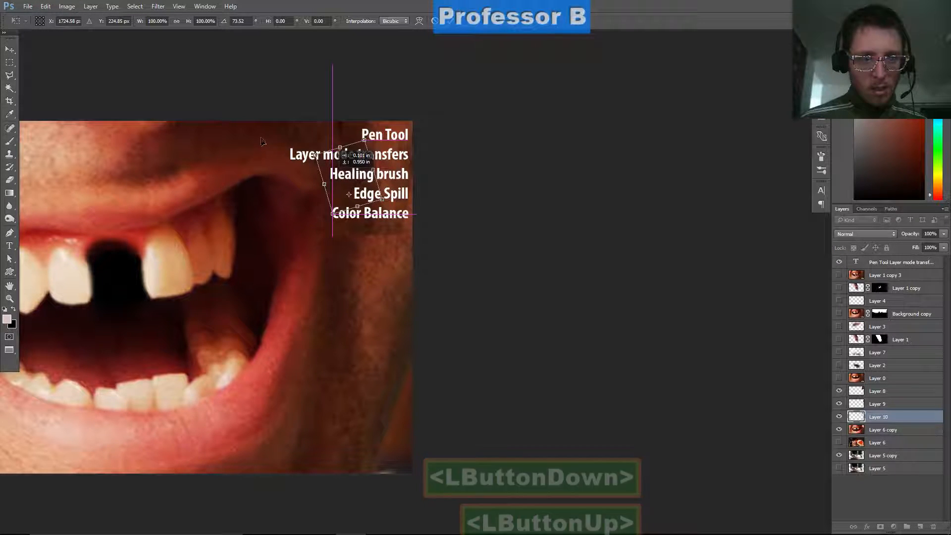
pyautogui.doubleClick(265, 139)
# - Stretch the dark skin patch's height to about 129% with Free Transform
pyautogui.hotkey('ctrl', '+')
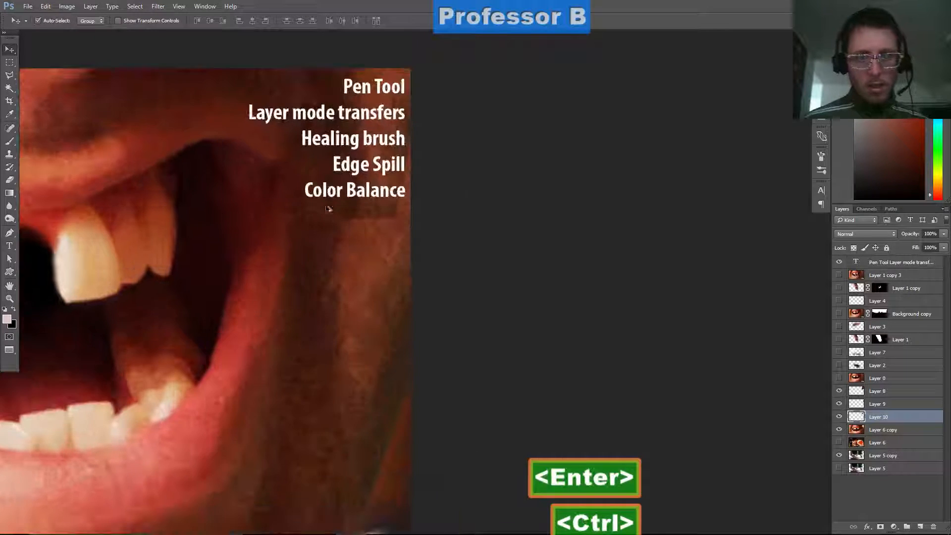
pyautogui.hotkey('ctrl', 't')
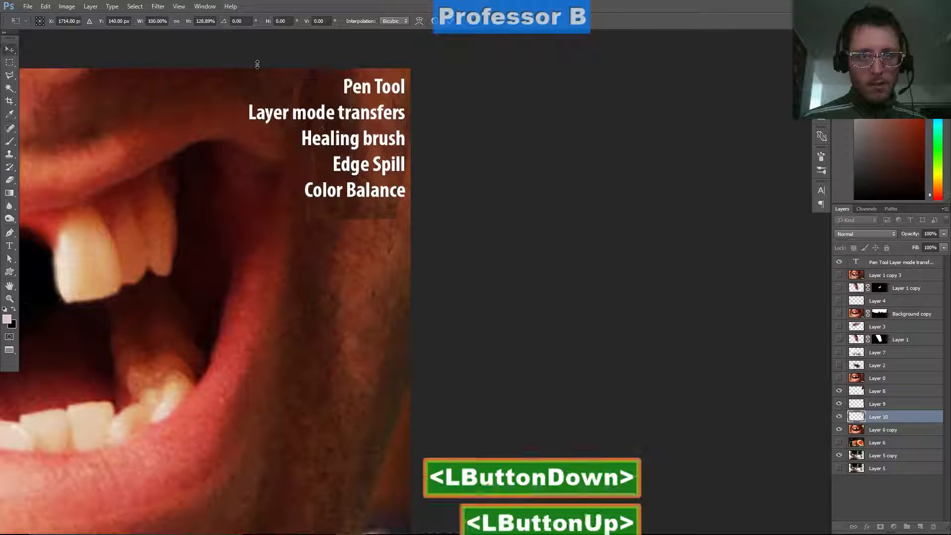
pyautogui.press('Return')
pyautogui.hotkey('ctrl', '-')
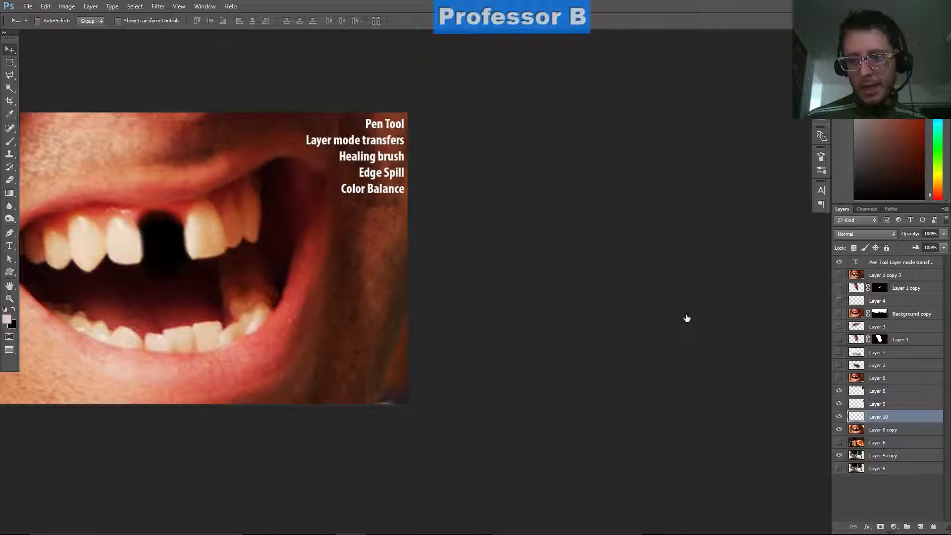
# - Merge the three skin patch layers, Layer 8 through Layer 10, with Layer 6 copy into a single layer
pyautogui.click(864, 391)
pyautogui.keyDown('shift'); pyautogui.click(864, 429); pyautogui.keyUp('shift')
pyautogui.hotkey('ctrl', 'e')
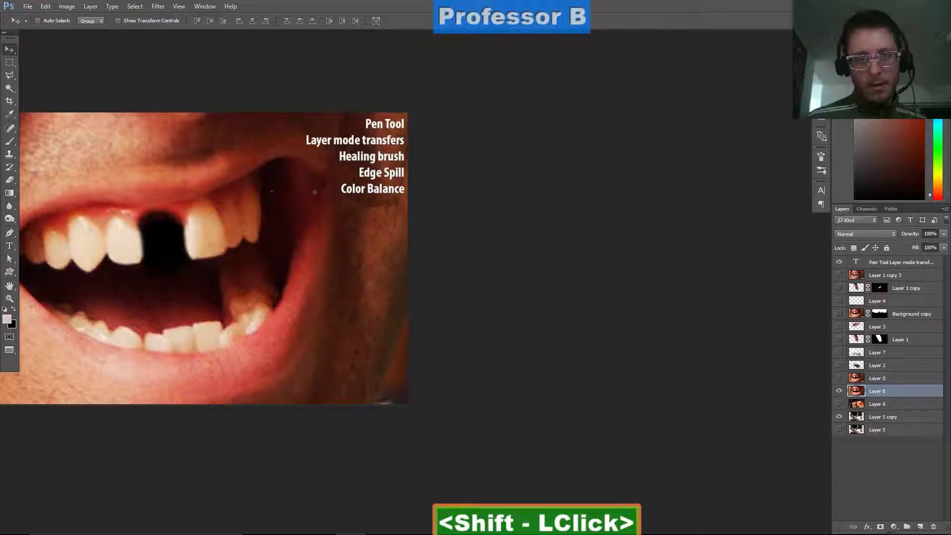
# - Blend the patch seams on the cheek beside the mouth corner using the Spot Healing Brush in Content-Aware mode
pyautogui.hotkey('ctrl', '+')
pyautogui.moveTo(218, 120); pyautogui.dragTo(262, 282)
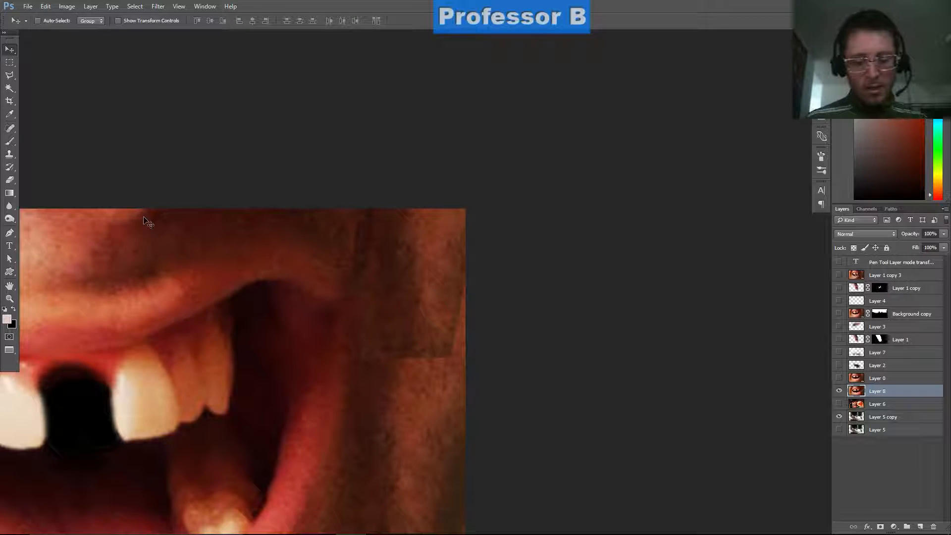
pyautogui.press('j')
pyautogui.click(309, 324)
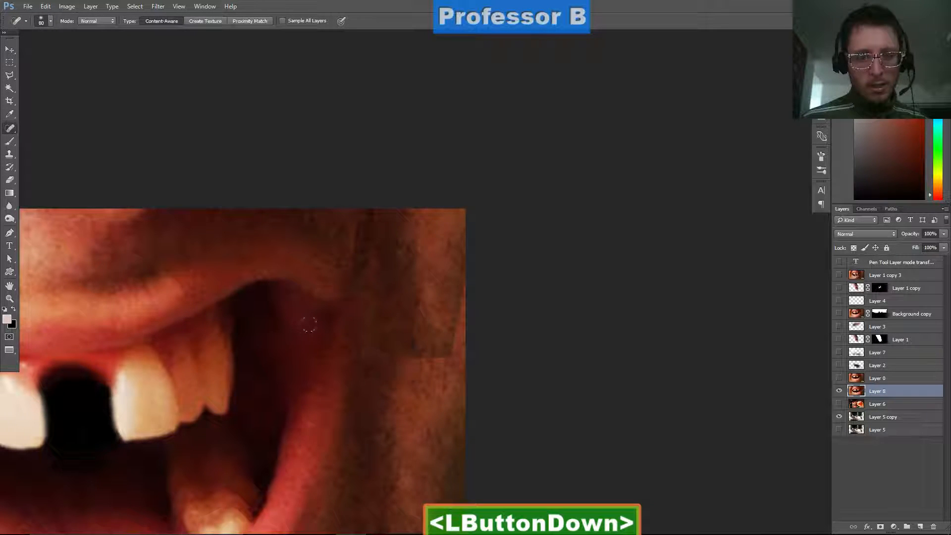
pyautogui.moveTo(373, 349); pyautogui.dragTo(450, 351)
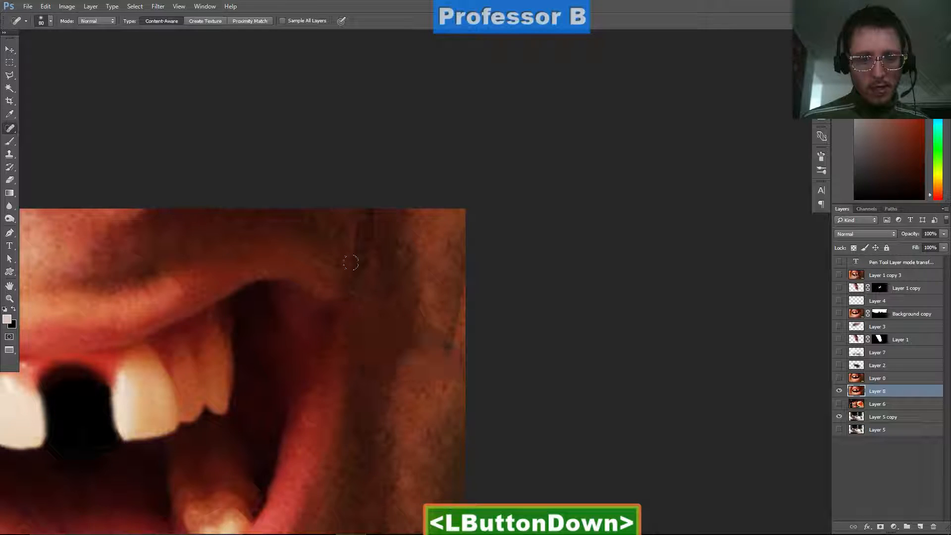
pyautogui.moveTo(355, 304); pyautogui.dragTo(446, 322)
pyautogui.moveTo(369, 214); pyautogui.dragTo(339, 305)
pyautogui.moveTo(457, 320); pyautogui.dragTo(459, 354)
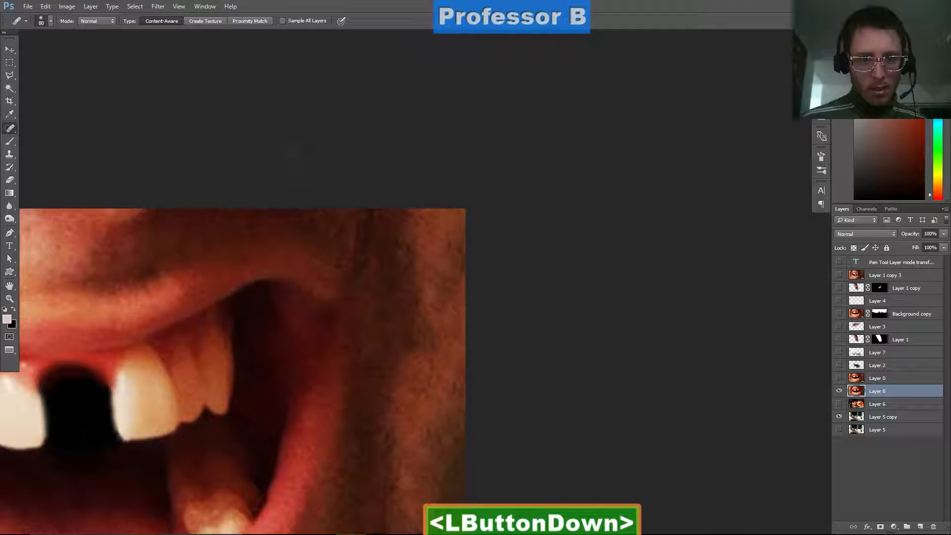
# - Heal the remaining skin seams near the image's upper edge and around the mouth corner with the Spot Healing Brush
pyautogui.moveTo(356, 211); pyautogui.dragTo(347, 254)
pyautogui.moveTo(265, 197); pyautogui.dragTo(269, 227)
pyautogui.moveTo(276, 186); pyautogui.dragTo(283, 236)
pyautogui.moveTo(287, 289); pyautogui.dragTo(292, 271)
pyautogui.click(255, 303)
# - Examine the healed mouth background and the finished creature composite with Layer 1 copy 3 and the text layer shown
pyautogui.scroll(-5, 256, 304)
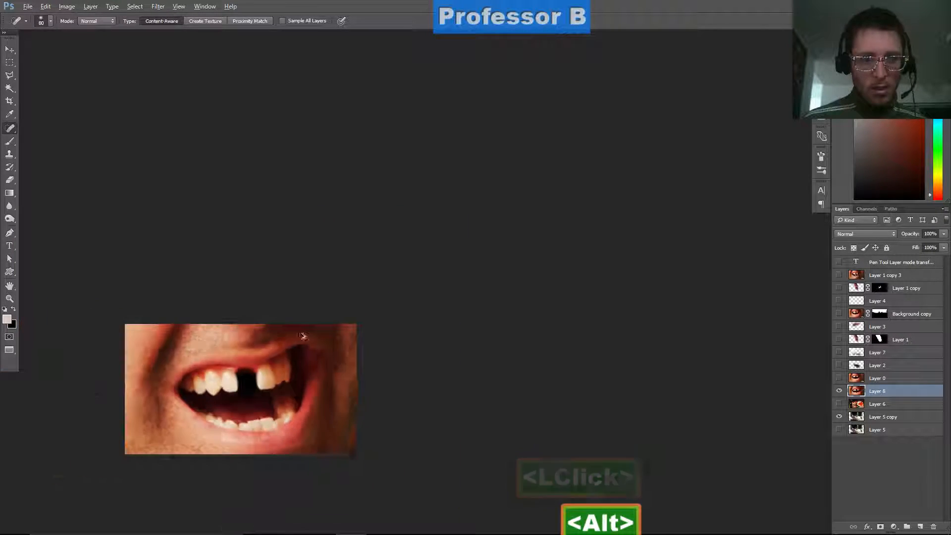
pyautogui.scroll(3, 328, 368)
pyautogui.moveTo(405, 311)
pyautogui.mouseDown()
pyautogui.moveTo(372, 377)
pyautogui.moveTo(274, 329)
pyautogui.moveTo(254, 306)
pyautogui.moveTo(322, 278)
pyautogui.mouseUp()
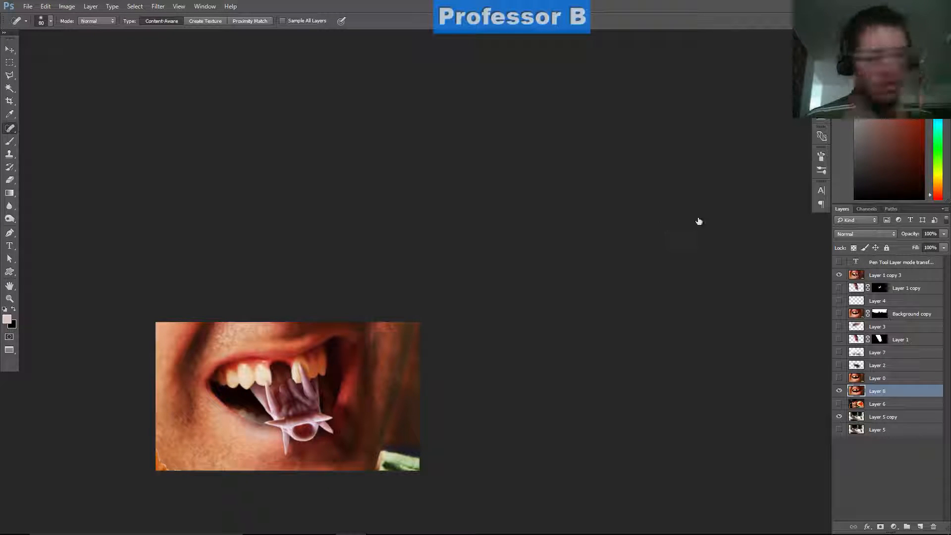
pyautogui.moveTo(349, 359); pyautogui.dragTo(259, 286)
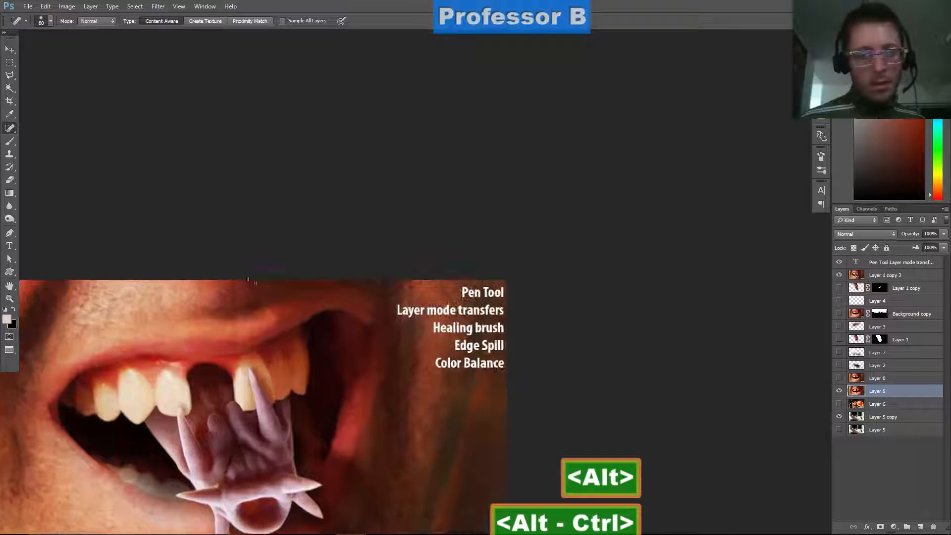
pyautogui.moveTo(204, 274); pyautogui.dragTo(293, 219)
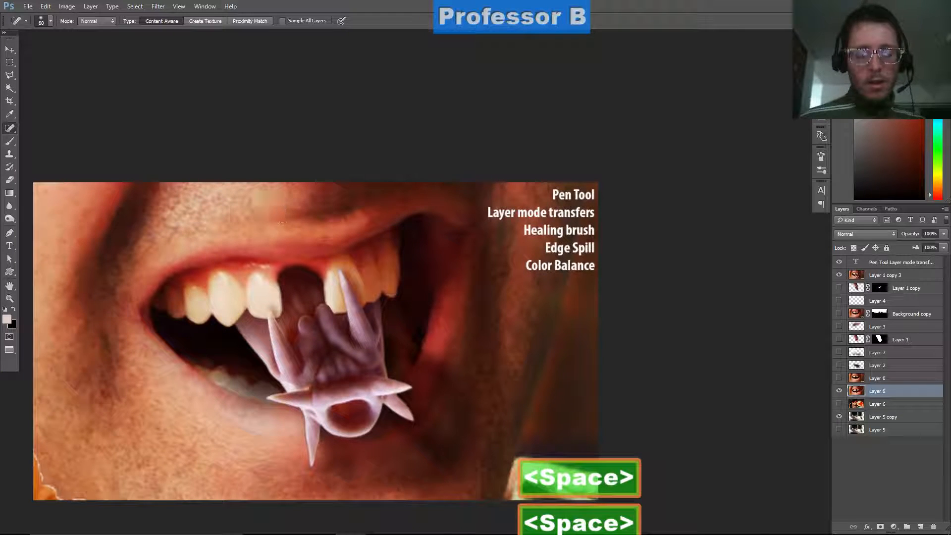
pyautogui.moveTo(244, 191); pyautogui.dragTo(281, 138)
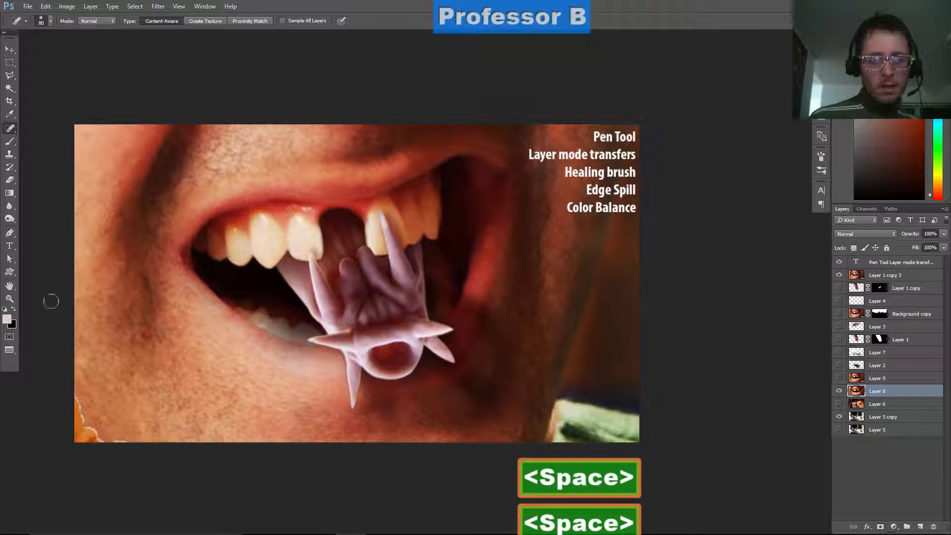